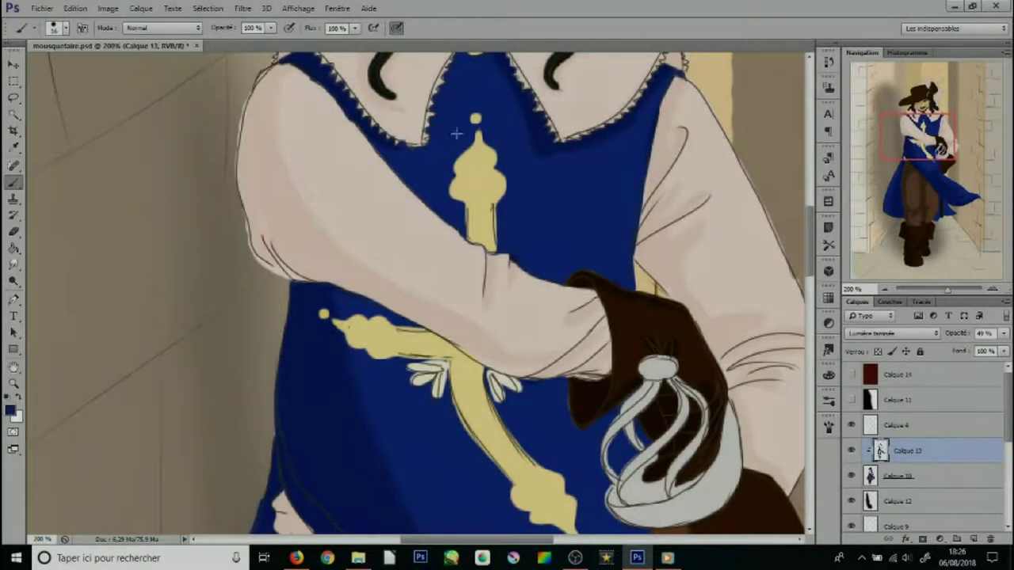
Delete layer Calque 13 and paint blue over the leftover yellow pendant and sash
{"action": "left_click", "coordinate": [557, 199]}
{"action": "key", "text": "b"}
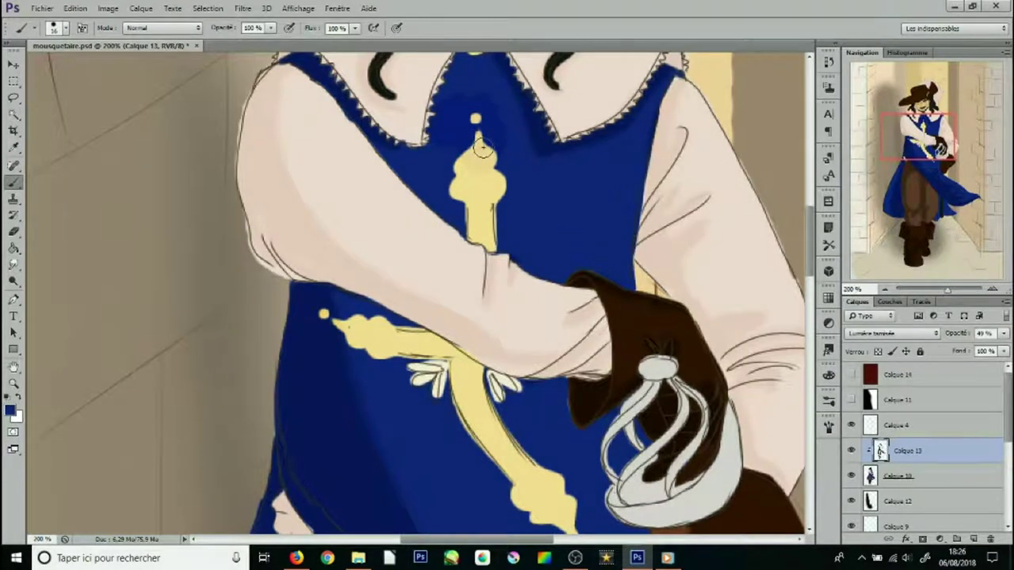
{"action": "key", "text": "ctrl+e"}
{"action": "mouse_move", "coordinate": [473, 119]}
{"action": "left_mouse_down"}
{"action": "mouse_move", "coordinate": [473, 236]}
{"action": "mouse_move", "coordinate": [495, 247]}
{"action": "left_mouse_up"}
{"action": "mouse_move", "coordinate": [324, 312]}
{"action": "left_mouse_down"}
{"action": "mouse_move", "coordinate": [443, 353]}
{"action": "mouse_move", "coordinate": [501, 467]}
{"action": "mouse_move", "coordinate": [522, 412]}
{"action": "left_mouse_up"}
{"action": "mouse_move", "coordinate": [515, 475]}
{"action": "left_mouse_down"}
{"action": "mouse_move", "coordinate": [567, 522]}
{"action": "mouse_move", "coordinate": [577, 328]}
{"action": "mouse_move", "coordinate": [587, 456]}
{"action": "left_mouse_up"}
On Calque 4, reset the colour to black and use a 1 px pressure-opacity brush
{"action": "left_click", "coordinate": [897, 425]}
{"action": "key", "text": "d"}
{"action": "left_click", "coordinate": [60, 27]}
{"action": "left_click_drag", "start_coordinate": [48, 59], "coordinate": [16, 60]}
{"action": "left_click", "coordinate": [288, 28]}
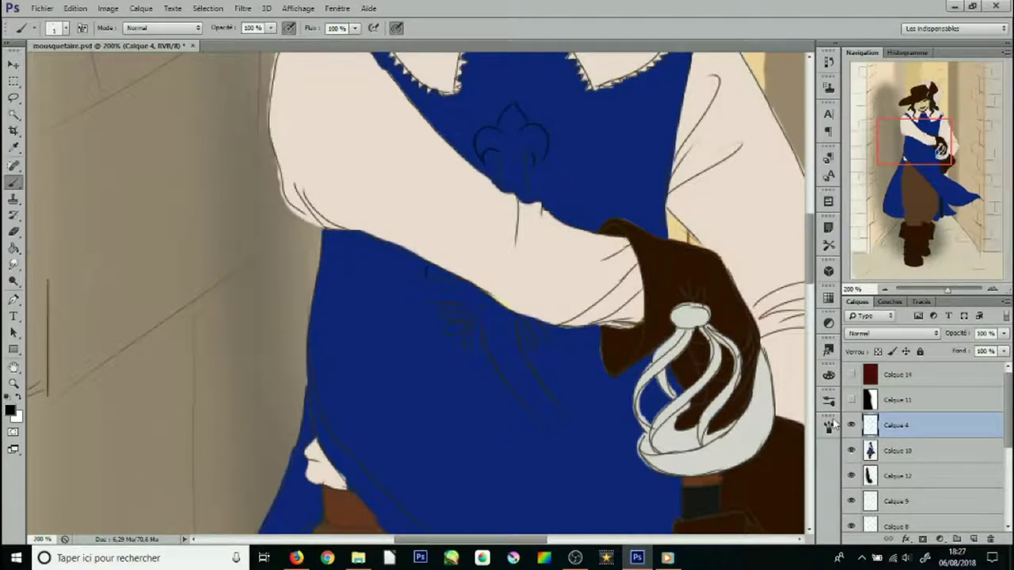
Sketch the dark fleur-de-lis outline on Calque 4 with the 1 px brush and eraser
{"action": "key", "text": "i"}
{"action": "key", "text": "b"}
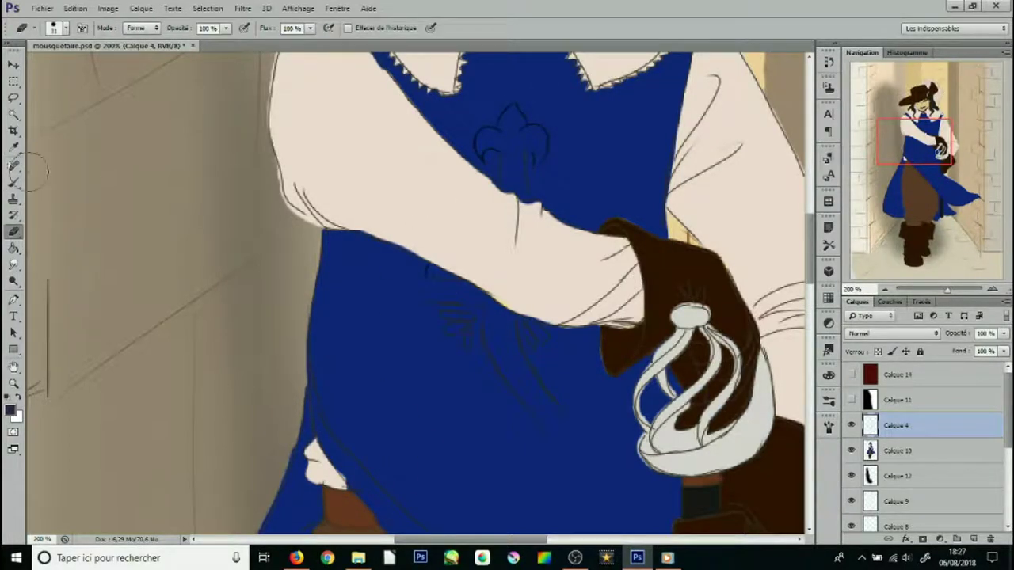
{"action": "key", "text": "e"}
{"action": "key", "text": "b"}
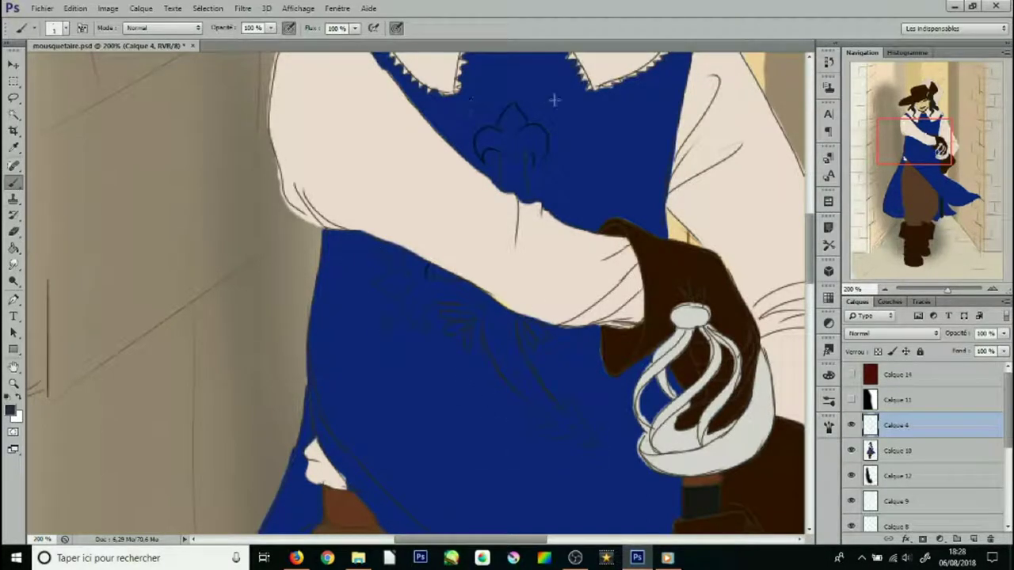
{"action": "scroll", "coordinate": [476, 293], "scroll_direction": "up", "scroll_amount": 5}
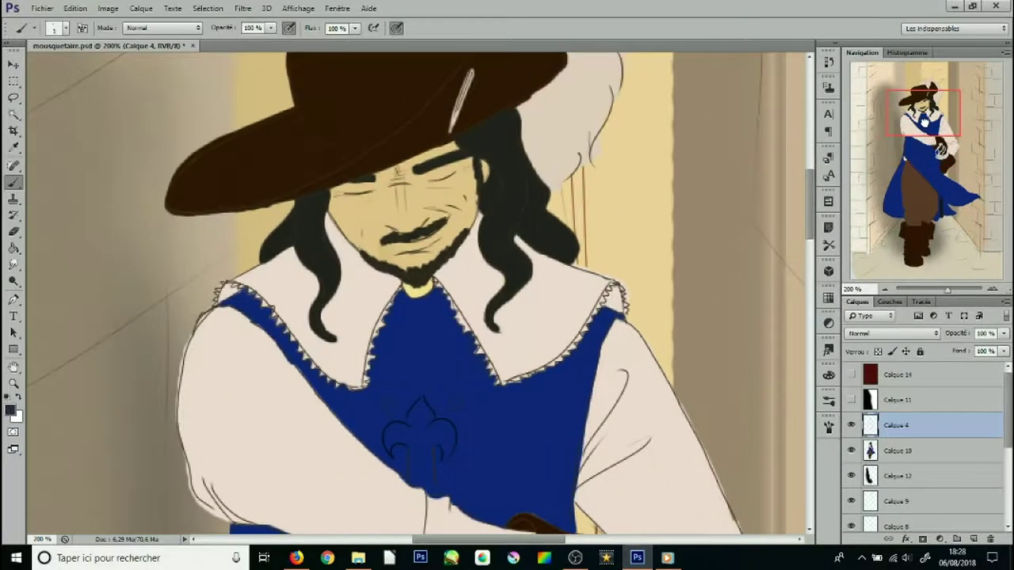
{"action": "scroll", "coordinate": [475, 293], "scroll_direction": "down", "scroll_amount": 3}
{"action": "key", "text": "e"}
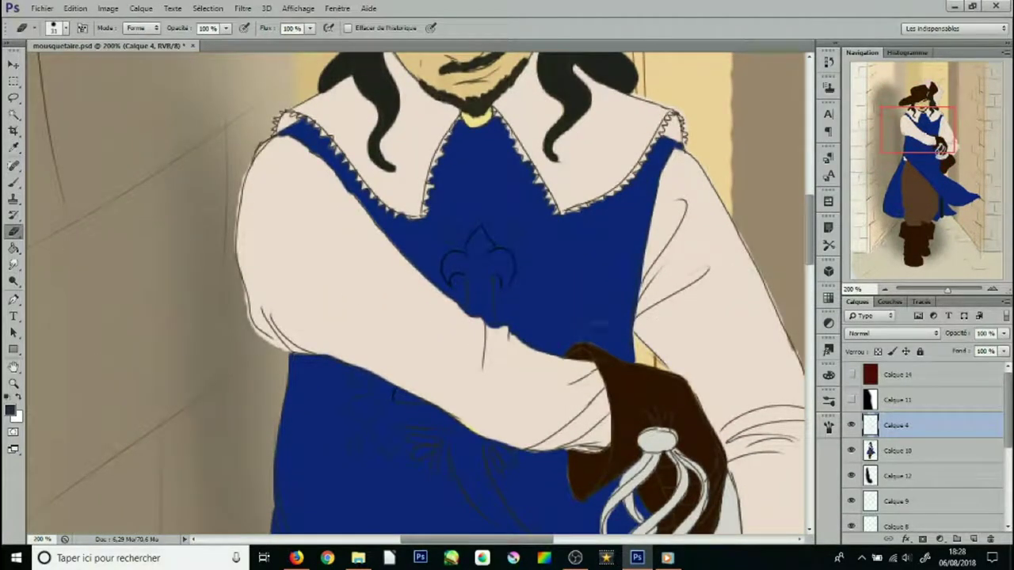
{"action": "key", "text": "b"}
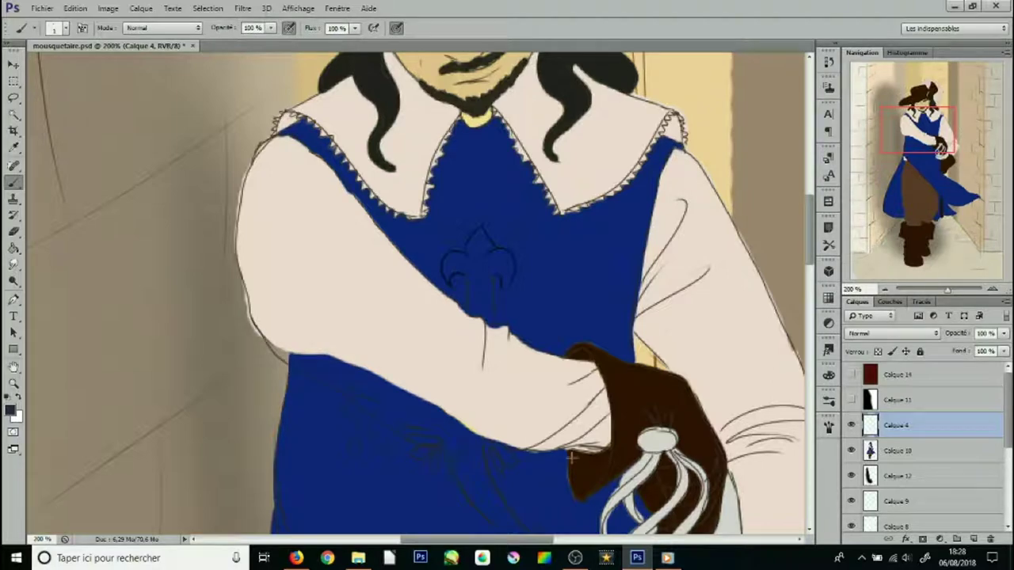
Smooth the sleeve's lower edge in cream and erase the stray lines on Calque 4
{"action": "left_click", "coordinate": [312, 229], "text": "alt"}
{"action": "right_click", "coordinate": [351, 294]}
{"action": "mouse_move", "coordinate": [348, 380]}
{"action": "left_mouse_down"}
{"action": "mouse_move", "coordinate": [467, 448]}
{"action": "mouse_move", "coordinate": [594, 455]}
{"action": "left_mouse_up"}
{"action": "key", "text": "e"}
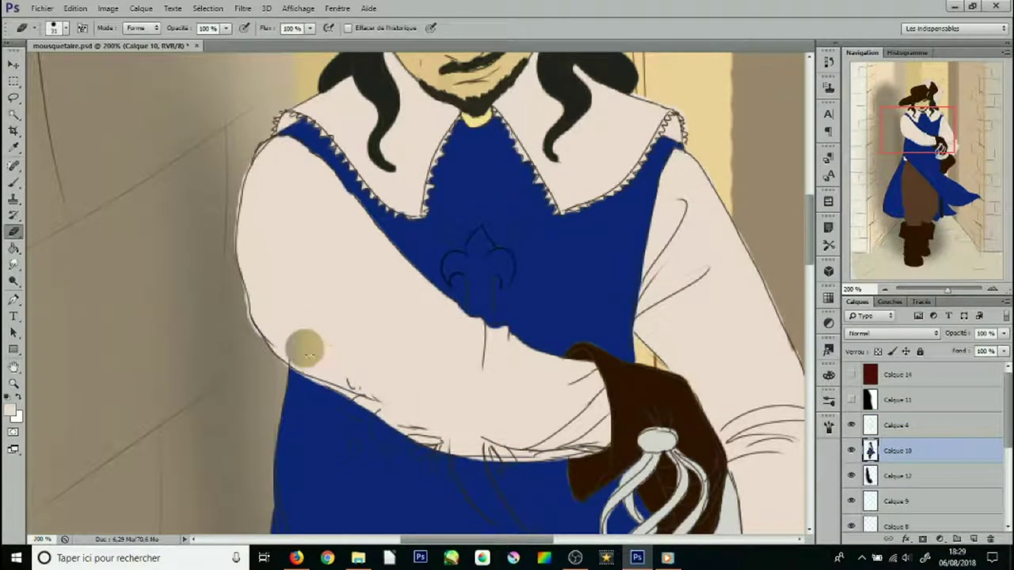
{"action": "key", "text": "alt+bracketright"}
{"action": "mouse_move", "coordinate": [317, 379]}
{"action": "left_mouse_down"}
{"action": "mouse_move", "coordinate": [507, 448]}
{"action": "mouse_move", "coordinate": [594, 404]}
{"action": "left_mouse_up"}
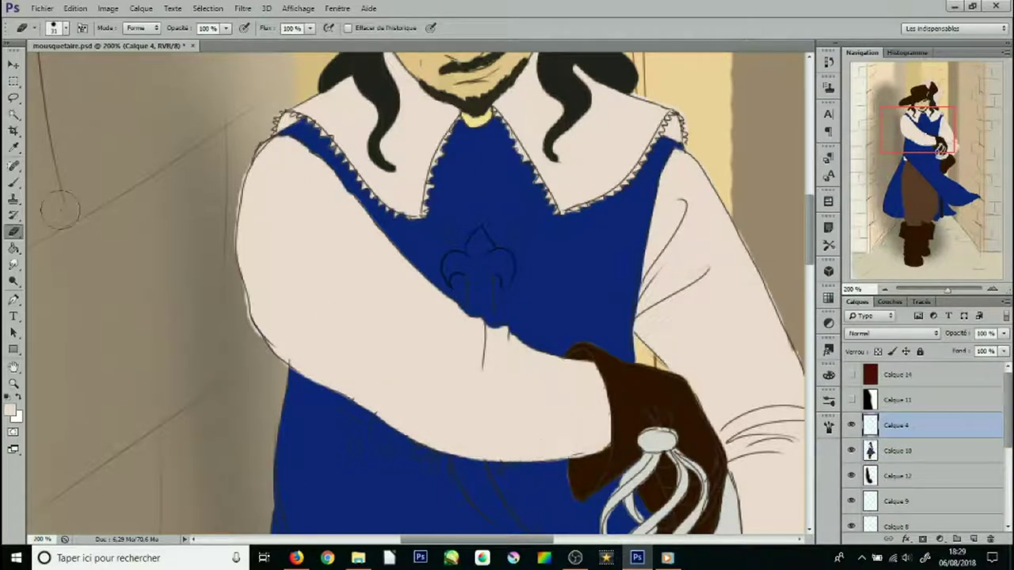
Set the brush back to 1 px and sample the vest's dark blue
{"action": "key", "text": "b"}
{"action": "right_click", "coordinate": [40, 73]}
{"action": "left_click_drag", "start_coordinate": [40, 73], "coordinate": [22, 73]}
{"action": "left_click", "coordinate": [116, 28]}
{"action": "left_click", "coordinate": [473, 490], "text": "alt"}
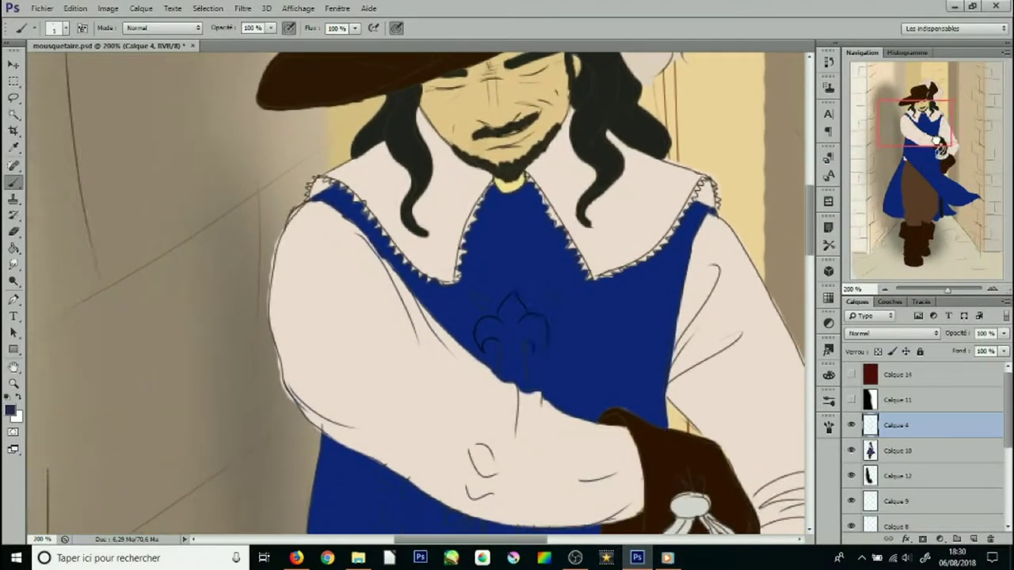
Pan with the Navigator over the coat, legs and face, and pick pale yellow
{"action": "scroll", "coordinate": [314, 161], "scroll_direction": "down", "scroll_amount": 5}
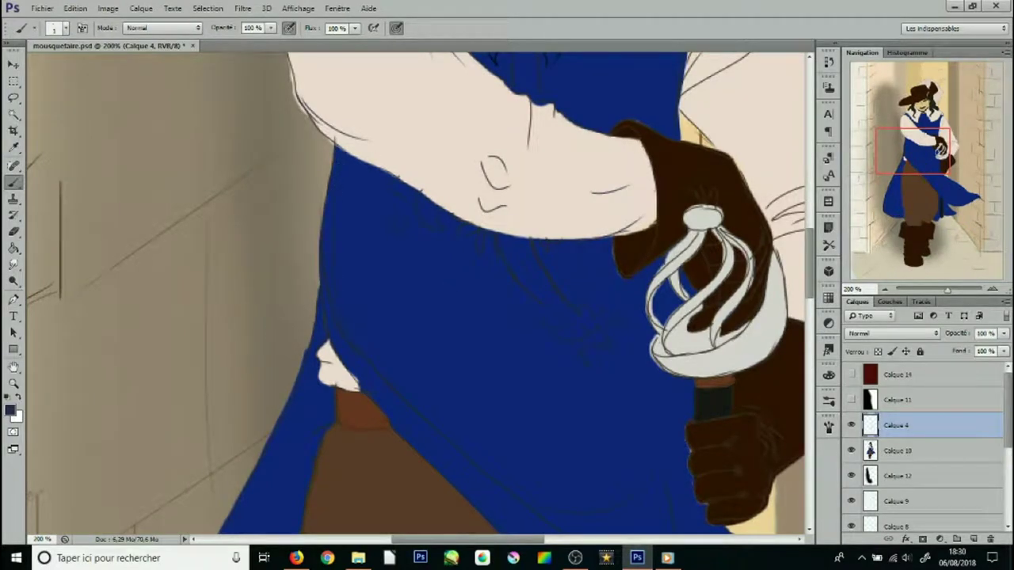
{"action": "scroll", "coordinate": [576, 113], "scroll_direction": "up", "scroll_amount": 4}
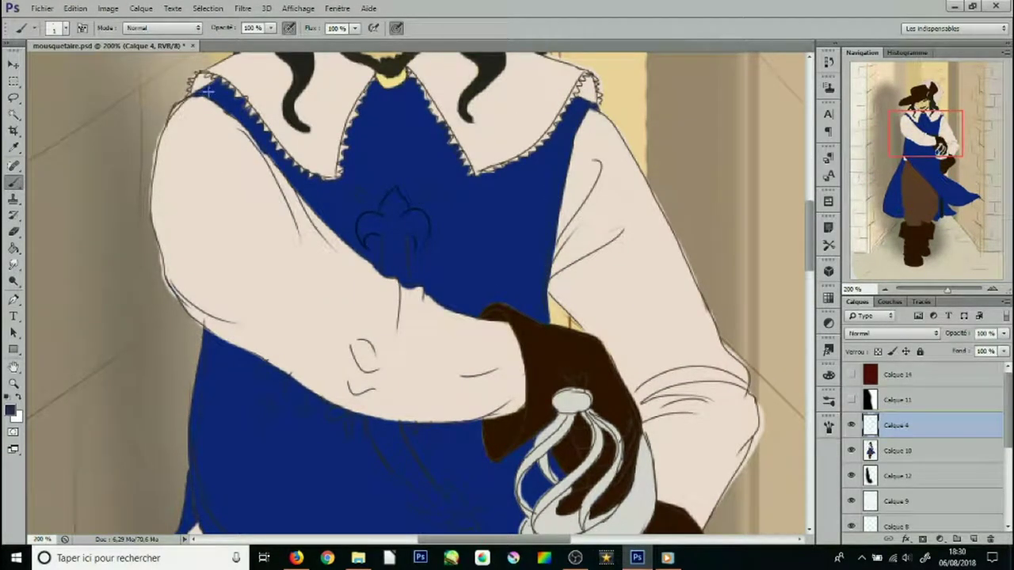
{"action": "scroll", "coordinate": [202, 92], "scroll_direction": "down", "scroll_amount": 8}
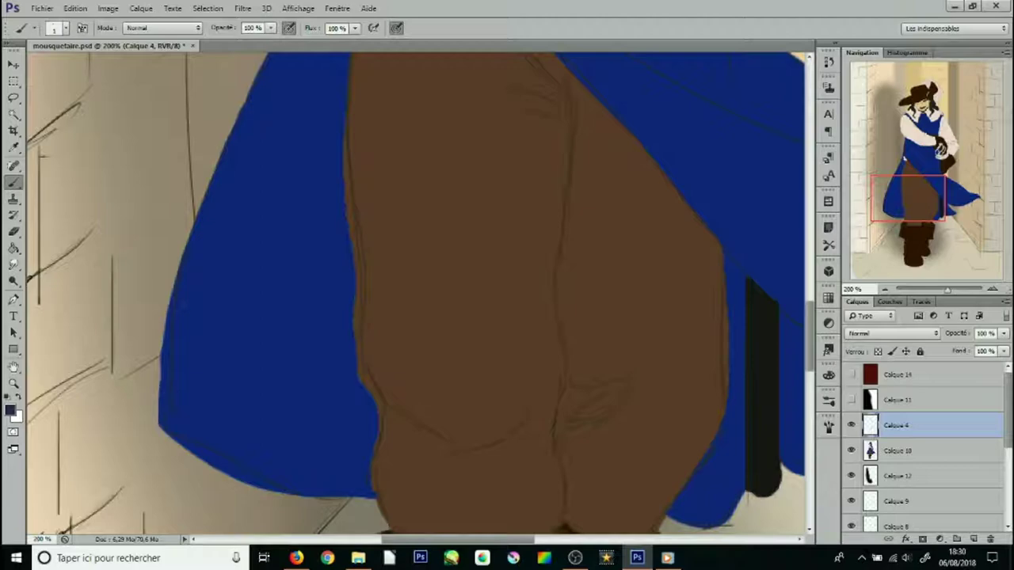
{"action": "scroll", "coordinate": [489, 457], "scroll_direction": "right", "scroll_amount": 3}
{"action": "scroll", "coordinate": [490, 457], "scroll_direction": "right", "scroll_amount": 3}
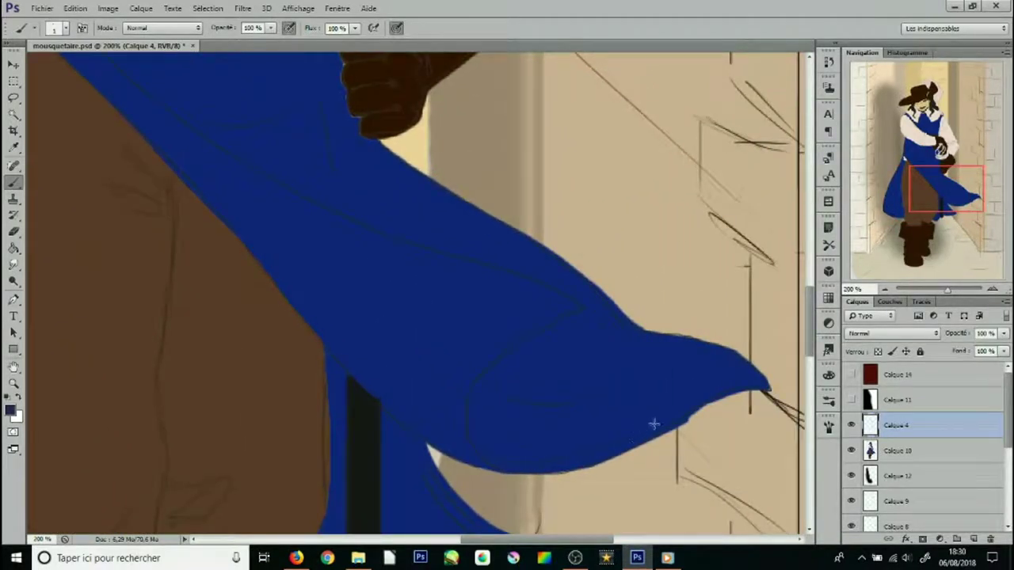
{"action": "scroll", "coordinate": [724, 358], "scroll_direction": "up", "scroll_amount": 3}
{"action": "scroll", "coordinate": [725, 358], "scroll_direction": "up", "scroll_amount": 4}
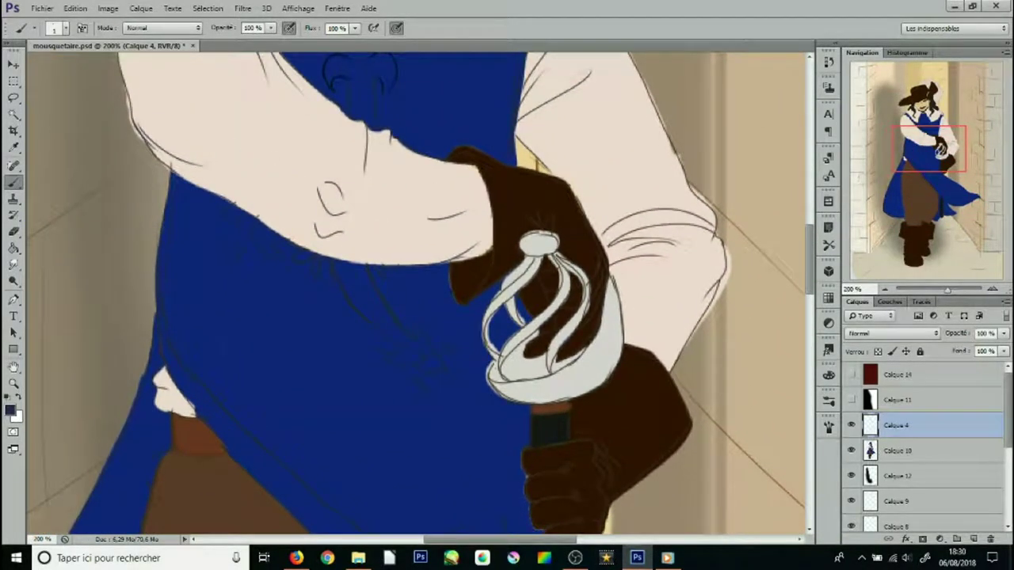
{"action": "mouse_move", "coordinate": [931, 148]}
{"action": "left_mouse_down"}
{"action": "mouse_move", "coordinate": [916, 173]}
{"action": "mouse_move", "coordinate": [928, 235]}
{"action": "left_mouse_up"}
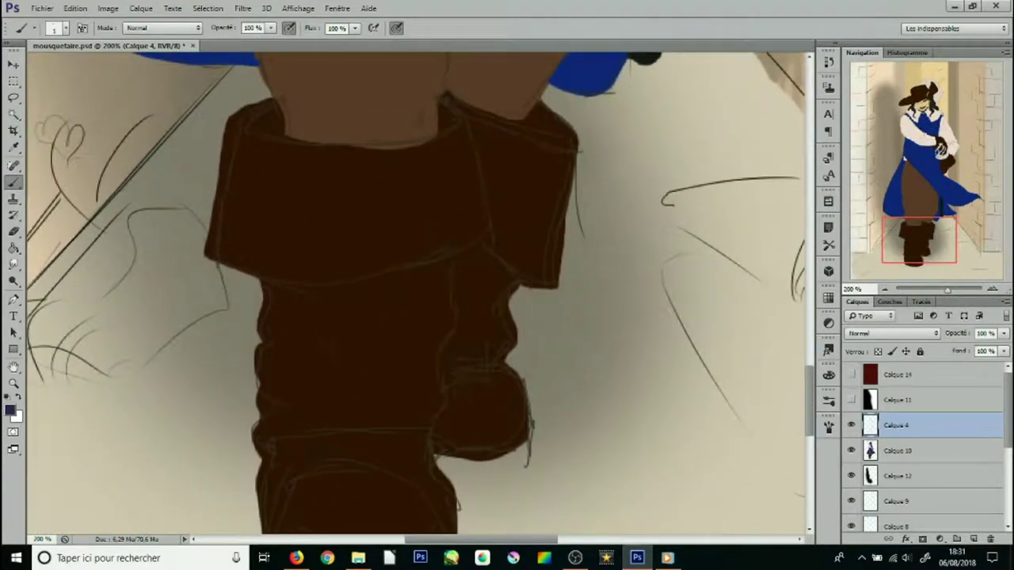
{"action": "mouse_move", "coordinate": [940, 177]}
{"action": "left_mouse_down"}
{"action": "mouse_move", "coordinate": [908, 81]}
{"action": "mouse_move", "coordinate": [915, 131]}
{"action": "left_mouse_up"}
{"action": "left_click", "coordinate": [537, 105], "text": "alt"}
With a bristle brush, paint the fleur-de-lis and curling sash solid yellow on Calque 10
{"action": "right_click", "coordinate": [485, 264]}
{"action": "left_click", "coordinate": [156, 126]}
{"action": "left_click", "coordinate": [456, 153]}
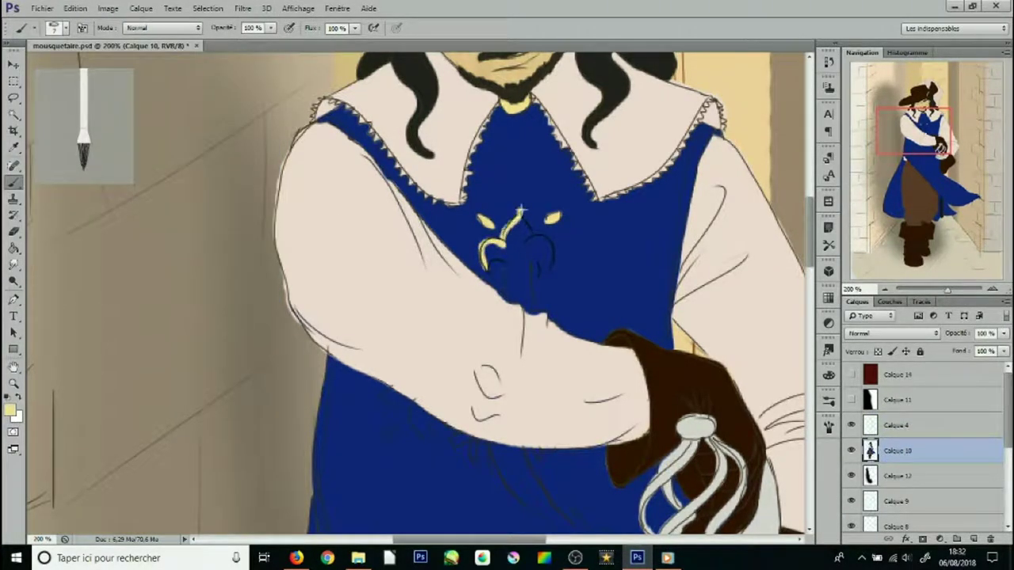
{"action": "left_click_drag", "start_coordinate": [520, 211], "coordinate": [523, 305]}
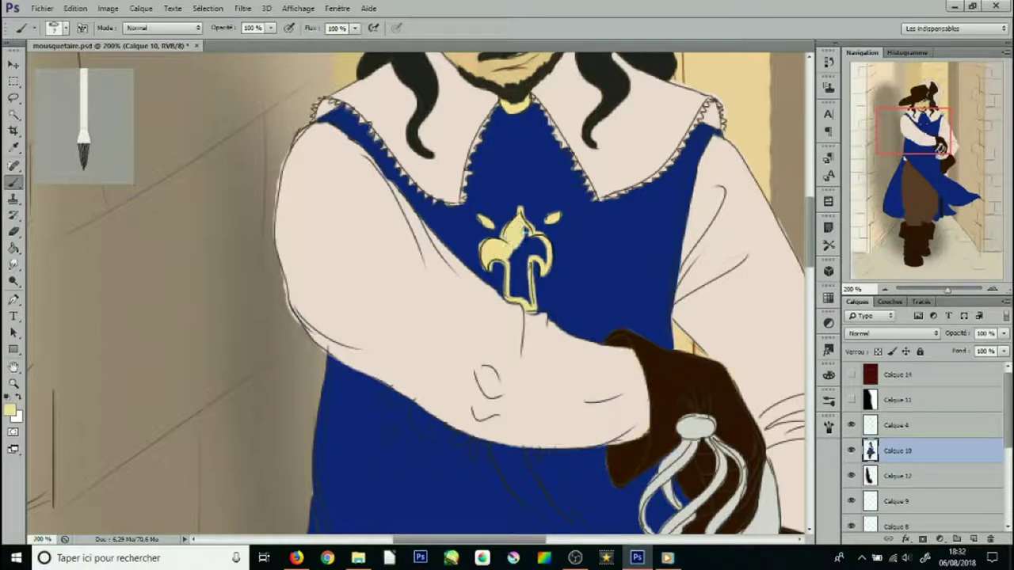
{"action": "scroll", "coordinate": [523, 305], "scroll_direction": "down", "scroll_amount": 5}
{"action": "mouse_move", "coordinate": [400, 227]}
{"action": "left_mouse_down"}
{"action": "mouse_move", "coordinate": [456, 274]}
{"action": "mouse_move", "coordinate": [411, 274]}
{"action": "mouse_move", "coordinate": [491, 290]}
{"action": "mouse_move", "coordinate": [570, 374]}
{"action": "mouse_move", "coordinate": [599, 358]}
{"action": "left_mouse_up"}
{"action": "left_click_drag", "start_coordinate": [507, 284], "coordinate": [611, 385]}
{"action": "left_click_drag", "start_coordinate": [594, 394], "coordinate": [597, 409]}
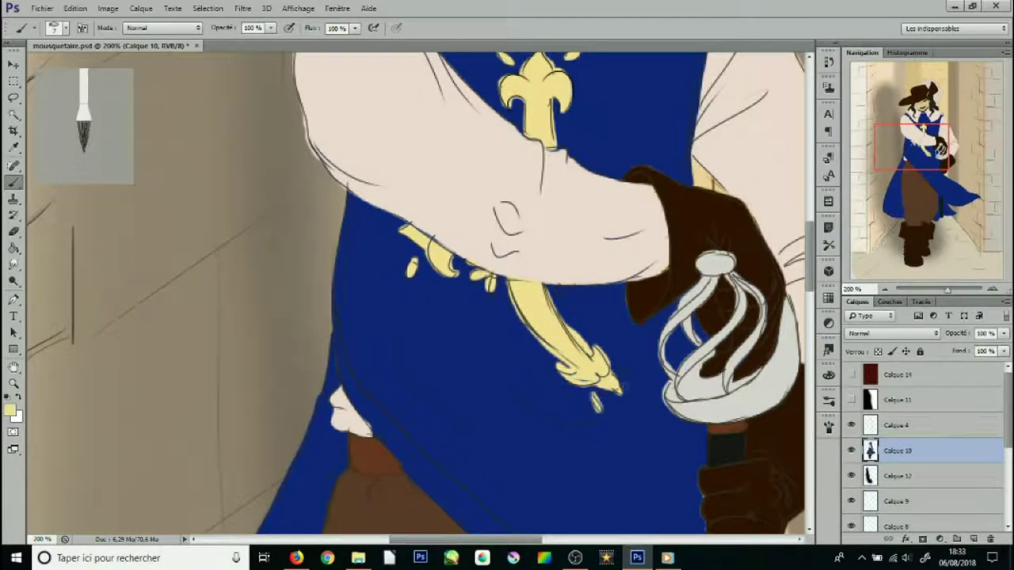
Add layer Calque 15, paint the strap tip yellow, and zoom out to the full illustration
{"action": "mouse_move", "coordinate": [920, 149]}
{"action": "left_mouse_down"}
{"action": "mouse_move", "coordinate": [907, 138]}
{"action": "mouse_move", "coordinate": [915, 227]}
{"action": "left_mouse_up"}
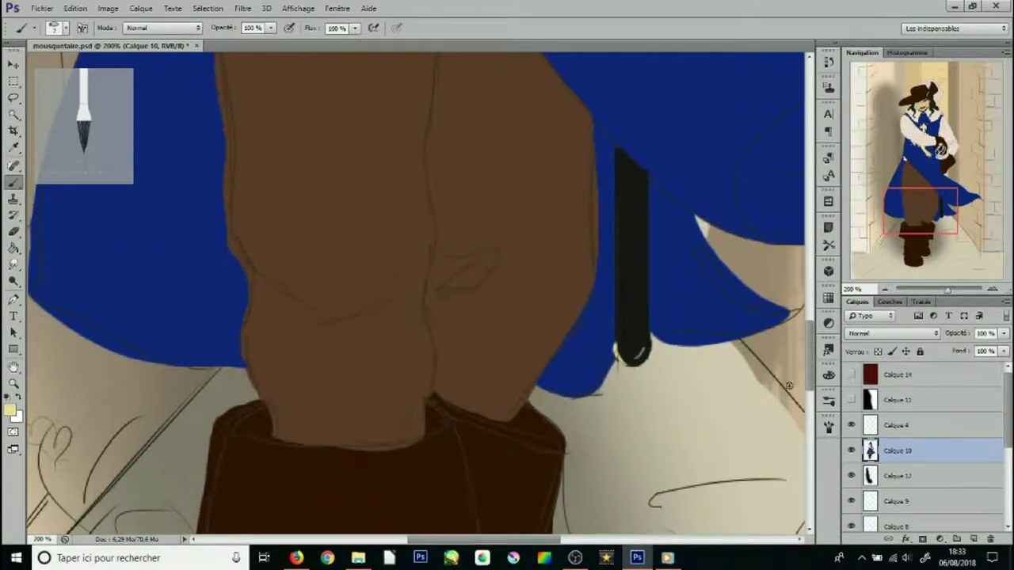
{"action": "left_click", "coordinate": [973, 538]}
{"action": "mouse_move", "coordinate": [619, 349]}
{"action": "left_mouse_down"}
{"action": "mouse_move", "coordinate": [643, 358]}
{"action": "mouse_move", "coordinate": [616, 346]}
{"action": "left_mouse_up"}
{"action": "scroll", "coordinate": [396, 316], "scroll_direction": "up", "scroll_amount": 5}
{"action": "scroll", "coordinate": [396, 317], "scroll_direction": "up", "scroll_amount": 5}
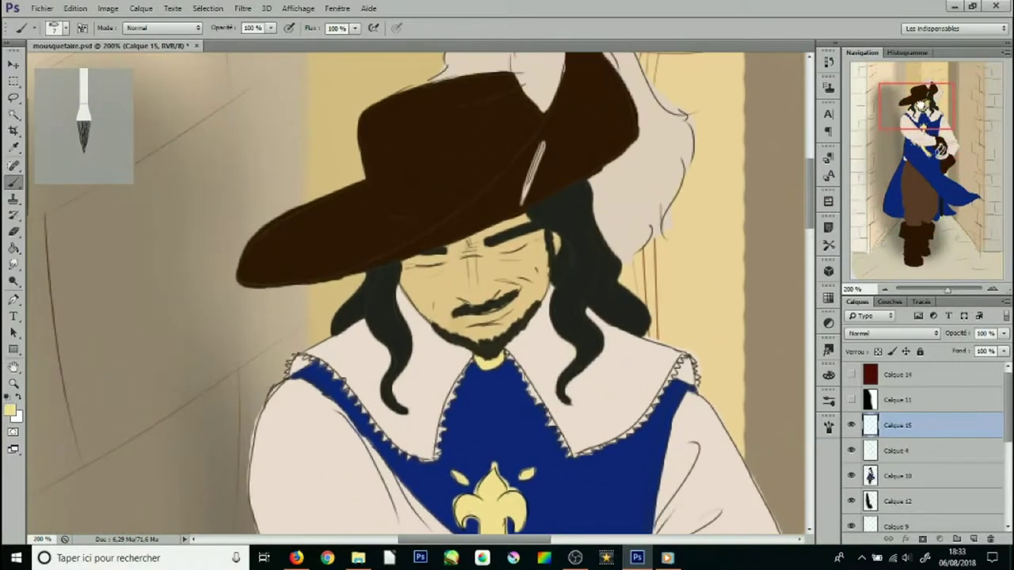
{"action": "scroll", "coordinate": [396, 316], "scroll_direction": "up", "scroll_amount": 3}
{"action": "left_click", "coordinate": [14, 384]}
{"action": "left_click", "coordinate": [406, 287], "text": "alt"}
{"action": "left_click", "coordinate": [406, 287], "text": "alt"}
{"action": "left_click", "coordinate": [406, 286], "text": "alt"}
{"action": "left_click", "coordinate": [406, 286], "text": "alt"}
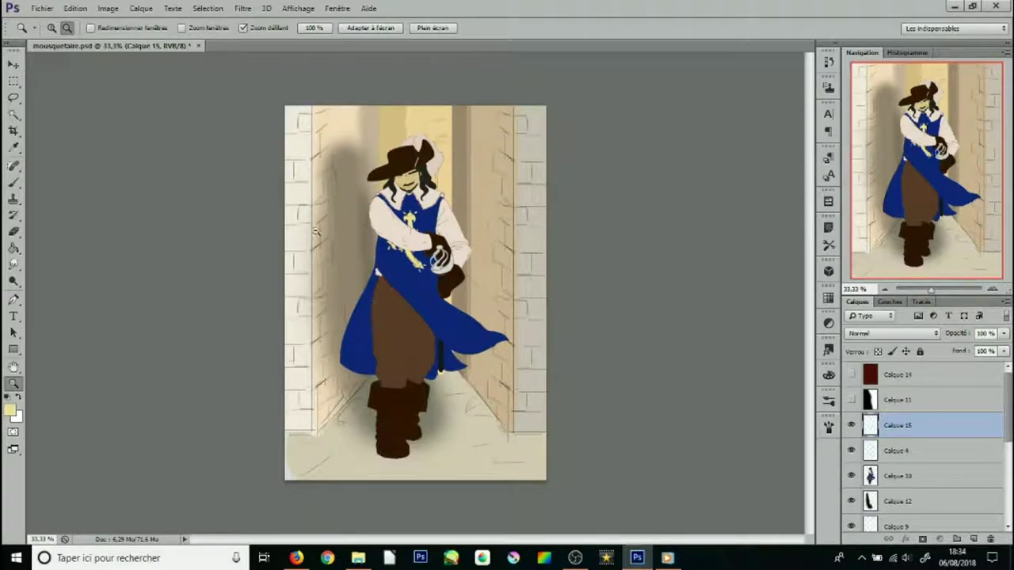
Zoom in on the hat and add a clipped shading layer with a brown brush
{"action": "left_click_drag", "start_coordinate": [402, 154], "coordinate": [459, 158]}
{"action": "key", "text": "i"}
{"action": "key", "text": "ctrl+shift+n"}
{"action": "key", "text": "Return"}
{"action": "key", "text": "e"}
{"action": "right_click", "coordinate": [942, 475]}
{"action": "left_click", "coordinate": [800, 221]}
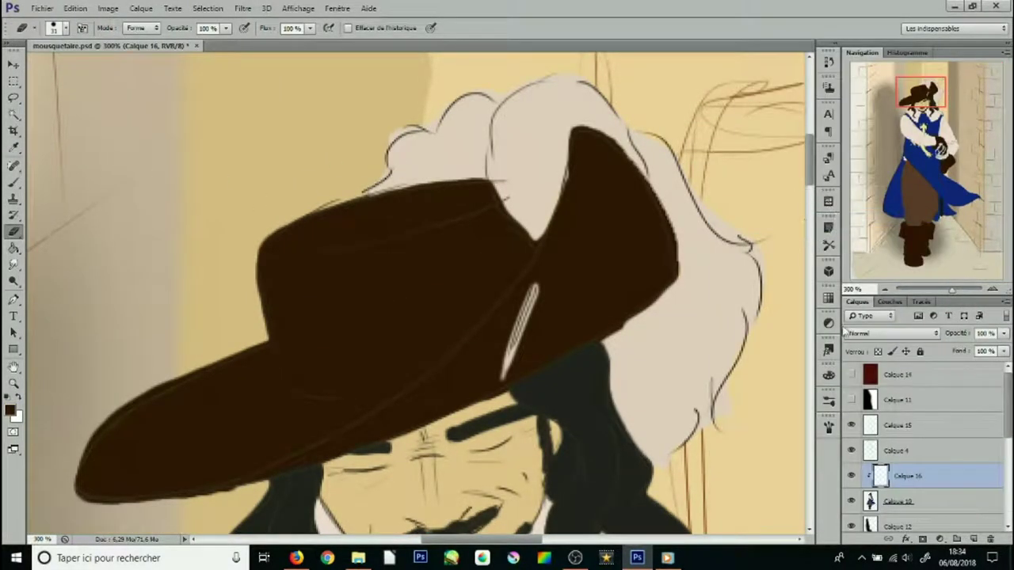
{"action": "key", "text": "b"}
{"action": "left_click", "coordinate": [10, 410]}
{"action": "left_click", "coordinate": [894, 115]}
{"action": "left_click", "coordinate": [53, 28]}
{"action": "key", "text": "Return"}
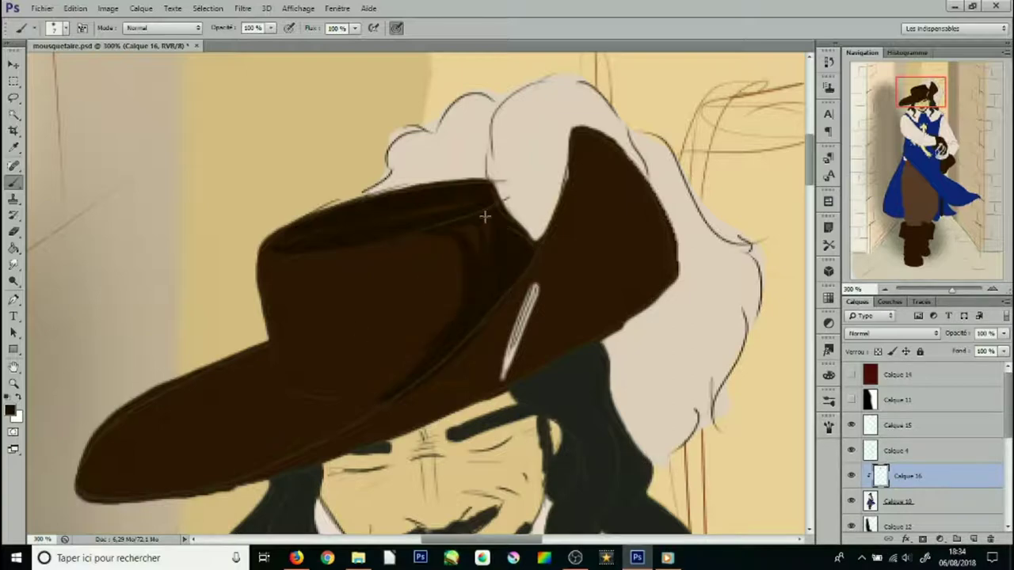
Shade the hat's upturned brim in brown, undoing two strokes and hiding Calque 15
{"action": "mouse_move", "coordinate": [582, 136]}
{"action": "left_mouse_down"}
{"action": "mouse_move", "coordinate": [622, 246]}
{"action": "mouse_move", "coordinate": [554, 353]}
{"action": "left_mouse_up"}
{"action": "left_click_drag", "start_coordinate": [661, 207], "coordinate": [673, 285]}
{"action": "left_click_drag", "start_coordinate": [617, 159], "coordinate": [643, 274]}
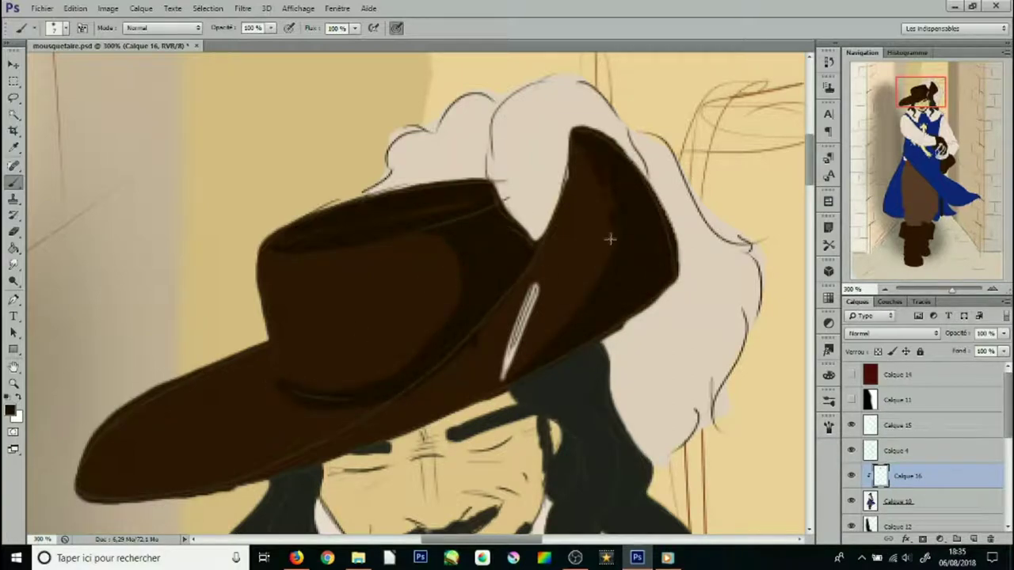
{"action": "key", "text": "e"}
{"action": "key", "text": "alt+bracketright"}
{"action": "key", "text": "alt+bracketright"}
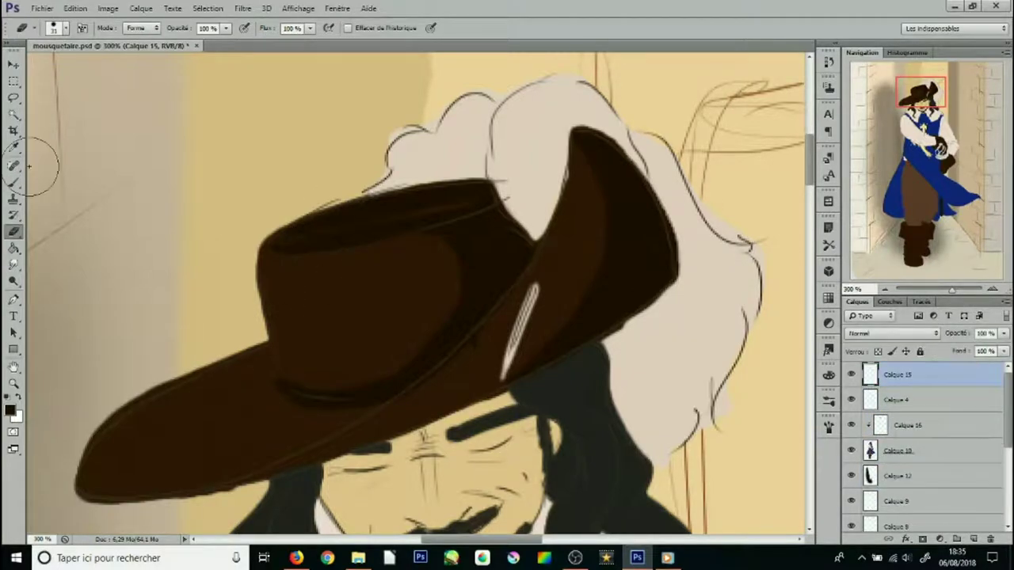
{"action": "key", "text": "b"}
{"action": "key", "text": "ctrl+alt+z"}
{"action": "key", "text": "ctrl+alt+z"}
{"action": "key", "text": "ctrl+alt+z"}
{"action": "left_click", "coordinate": [853, 376]}
{"action": "key", "text": "ctrl+alt+z"}
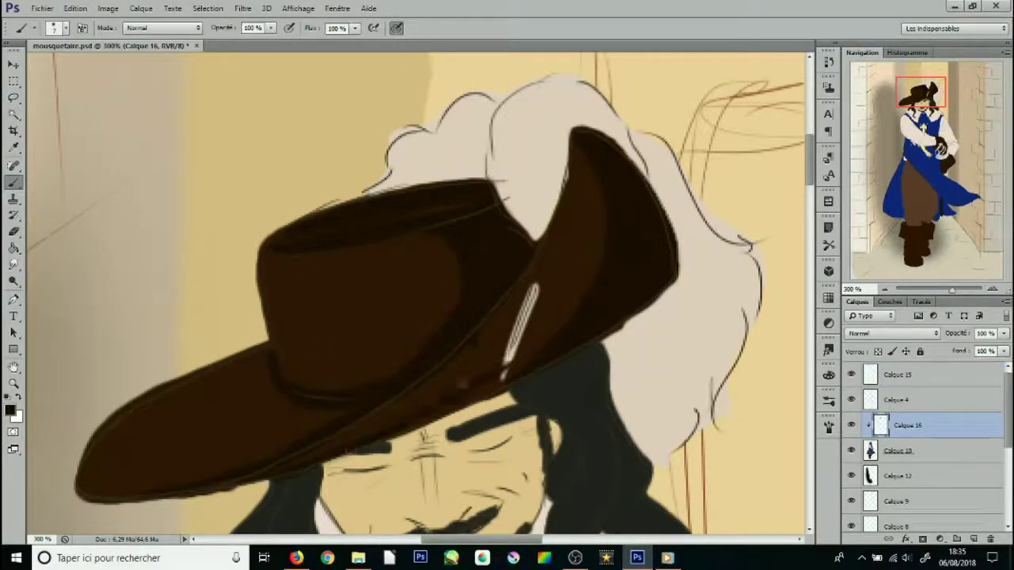
On Calque 10, erase the brim's upper-left dark outline and merge the hat shading down
{"action": "key", "text": "e"}
{"action": "left_click", "coordinate": [9, 183]}
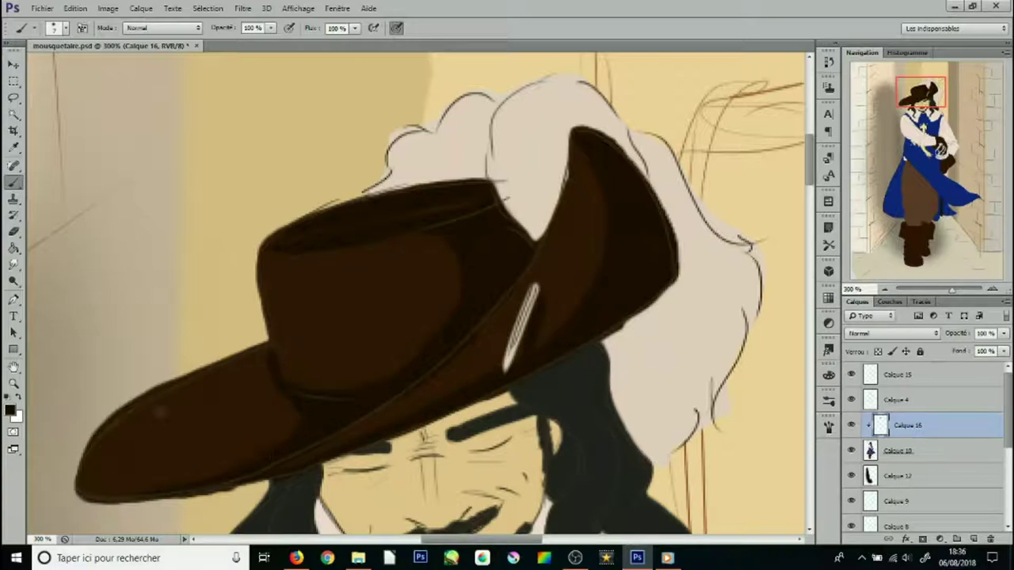
{"action": "key", "text": "alt+bracketleft"}
{"action": "key", "text": "e"}
{"action": "right_click", "coordinate": [263, 350]}
{"action": "key", "text": "Escape"}
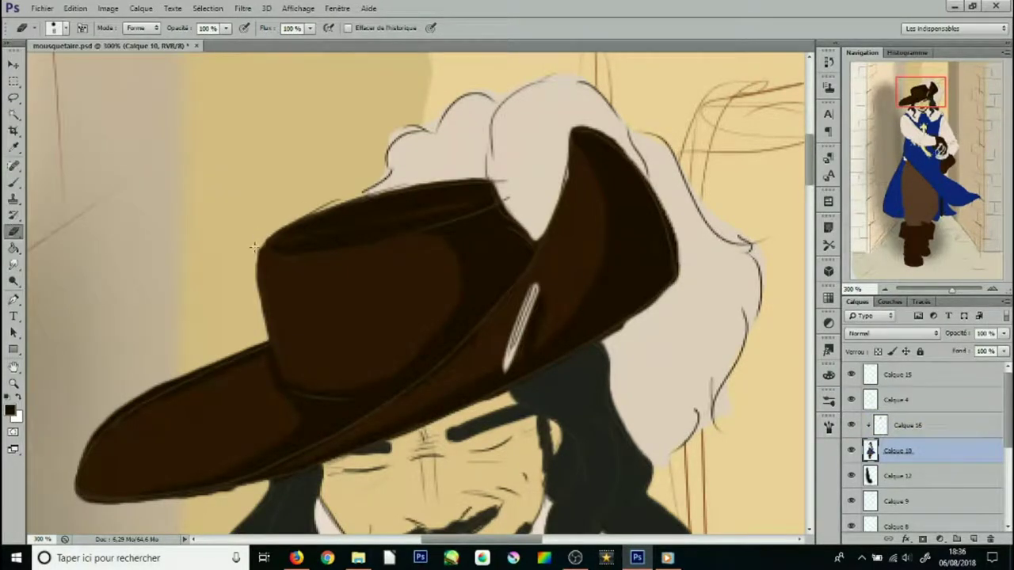
{"action": "mouse_move", "coordinate": [263, 334]}
{"action": "left_mouse_down"}
{"action": "mouse_move", "coordinate": [105, 508]}
{"action": "mouse_move", "coordinate": [226, 492]}
{"action": "left_mouse_up"}
{"action": "key", "text": "b"}
{"action": "left_click", "coordinate": [644, 310], "text": "alt"}
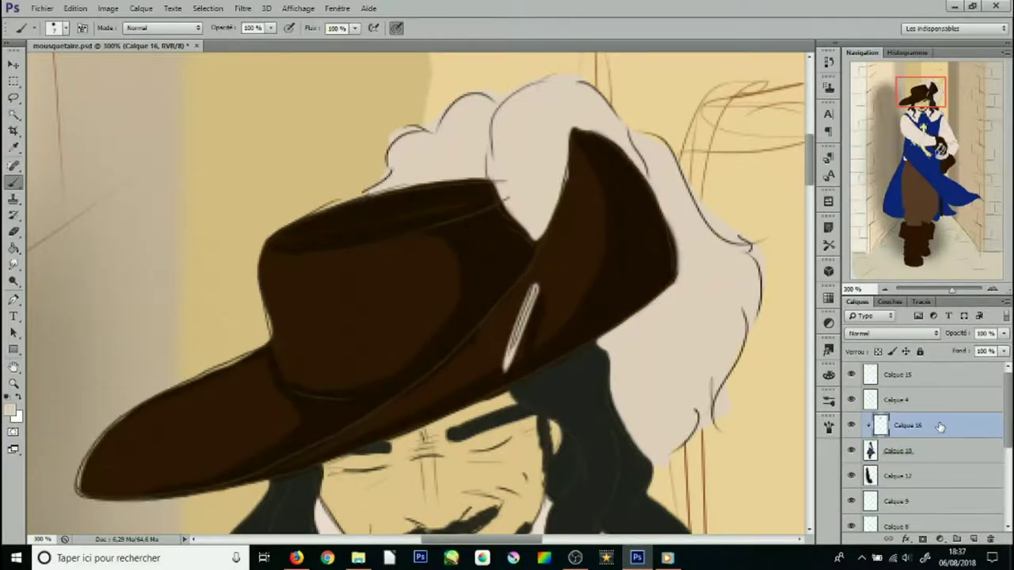
{"action": "key", "text": "ctrl+e"}
Erase stray light paint outside the shoulder and along the coat's left edge
{"action": "left_click_drag", "start_coordinate": [19, 439], "coordinate": [68, 43]}
{"action": "key", "text": "e"}
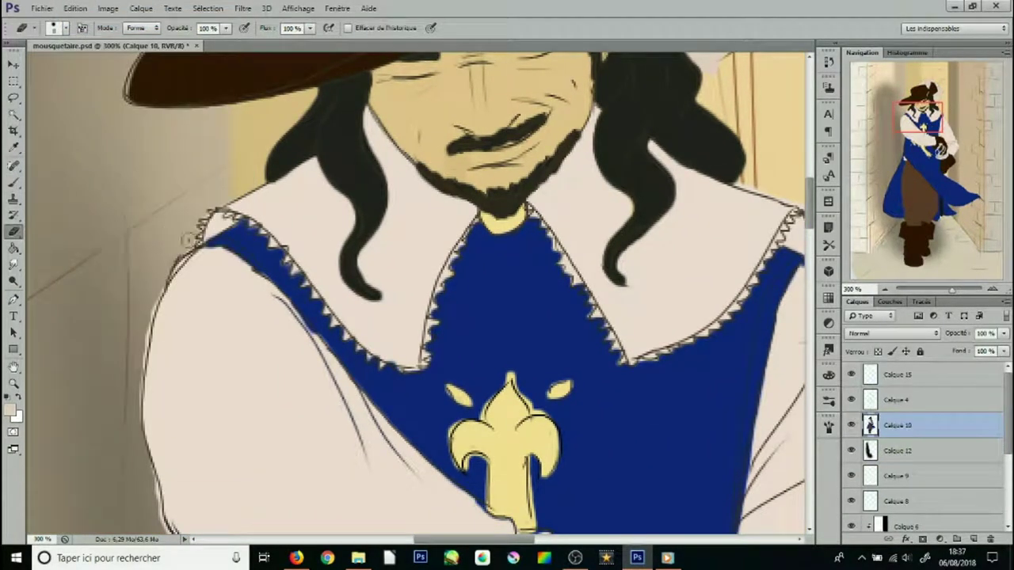
{"action": "left_click_drag", "start_coordinate": [157, 285], "coordinate": [147, 485]}
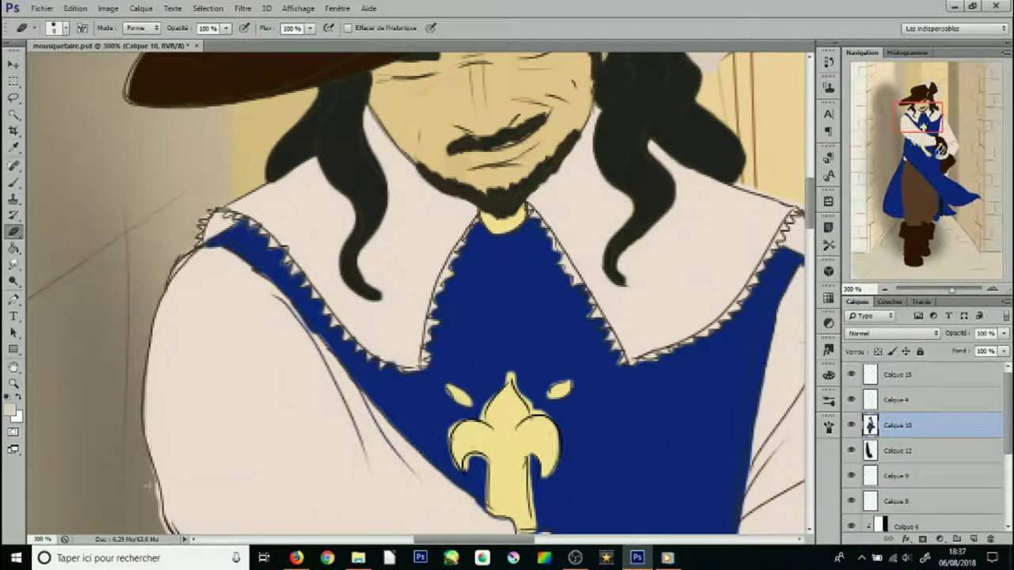
{"action": "left_click_drag", "start_coordinate": [921, 119], "coordinate": [910, 165]}
{"action": "left_click_drag", "start_coordinate": [236, 356], "coordinate": [170, 524]}
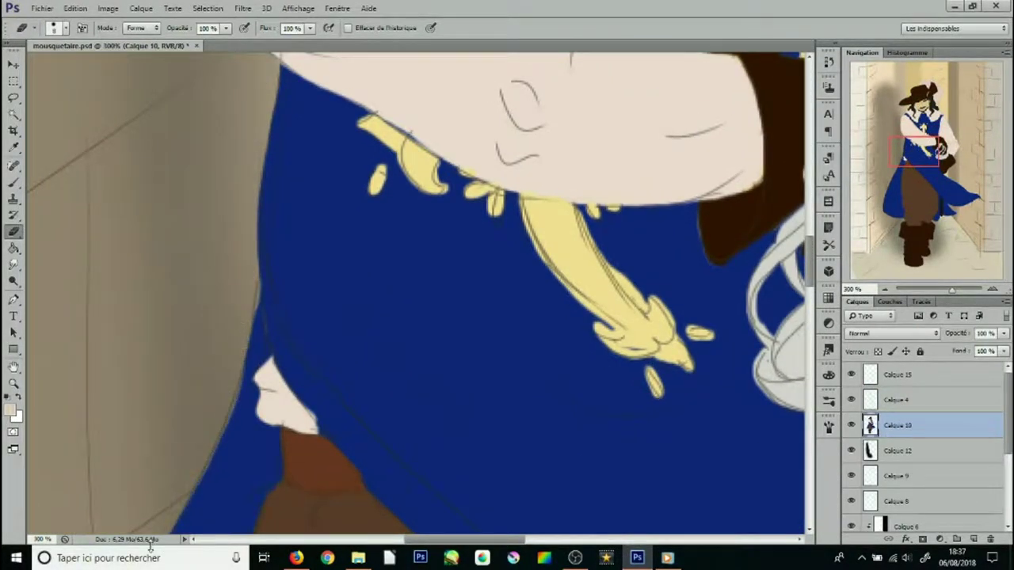
{"action": "left_click_drag", "start_coordinate": [917, 158], "coordinate": [899, 183]}
Paint tan over blue spilling past the coat's left and bottom edges
{"action": "left_click_drag", "start_coordinate": [314, 301], "coordinate": [257, 468]}
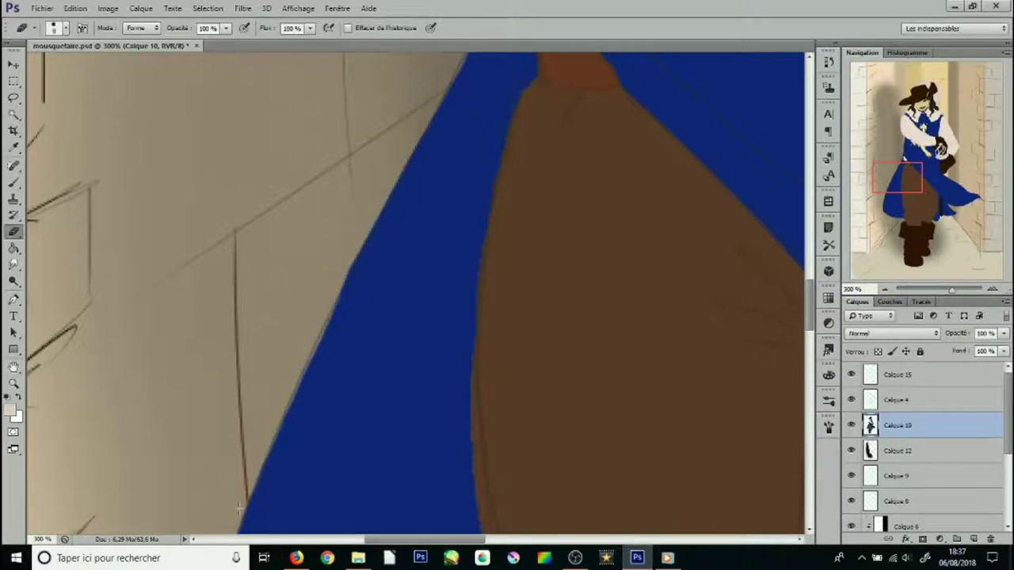
{"action": "left_click_drag", "start_coordinate": [193, 471], "coordinate": [280, 162]}
{"action": "mouse_move", "coordinate": [276, 378]}
{"action": "left_mouse_down"}
{"action": "mouse_move", "coordinate": [295, 301]}
{"action": "mouse_move", "coordinate": [283, 499]}
{"action": "left_mouse_up"}
{"action": "mouse_move", "coordinate": [301, 507]}
{"action": "left_mouse_down"}
{"action": "mouse_move", "coordinate": [269, 309]}
{"action": "mouse_move", "coordinate": [424, 386]}
{"action": "mouse_move", "coordinate": [592, 438]}
{"action": "left_mouse_up"}
Sample the trousers' brown for the coat's right edge, then restore blue along the boundary
{"action": "key", "text": "i"}
{"action": "left_click", "coordinate": [583, 158]}
{"action": "key", "text": "b"}
{"action": "mouse_move", "coordinate": [551, 69]}
{"action": "left_mouse_down"}
{"action": "mouse_move", "coordinate": [581, 276]}
{"action": "mouse_move", "coordinate": [574, 303]}
{"action": "left_mouse_up"}
{"action": "left_click_drag", "start_coordinate": [397, 165], "coordinate": [413, 357]}
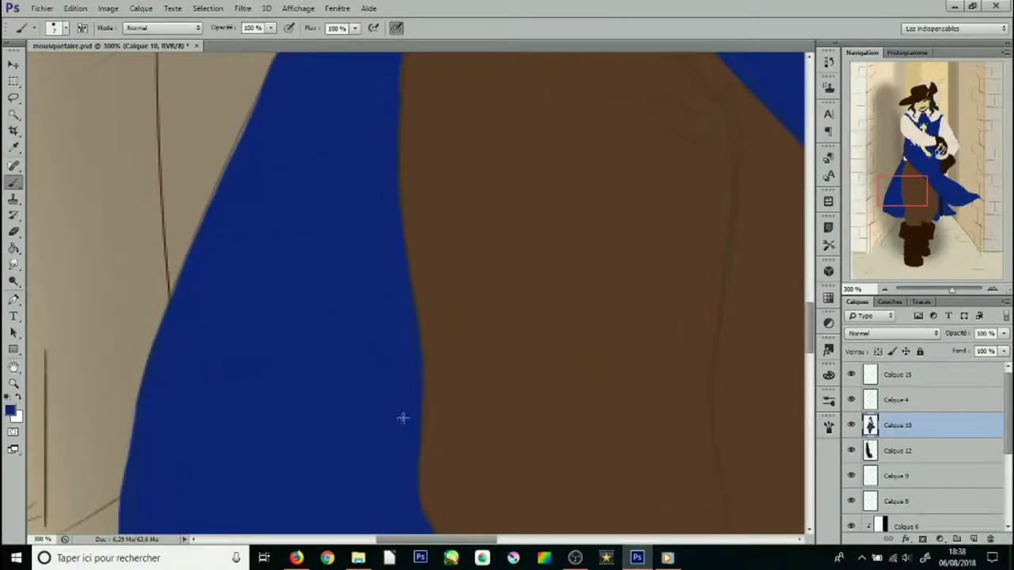
{"action": "scroll", "coordinate": [403, 417], "scroll_direction": "up", "scroll_amount": 5}
{"action": "mouse_move", "coordinate": [379, 73]}
{"action": "left_mouse_down"}
{"action": "mouse_move", "coordinate": [357, 300]}
{"action": "mouse_move", "coordinate": [372, 131]}
{"action": "left_mouse_up"}
Erase stray paint near the coat edge down to the knee and boot, undoing a faint stroke
{"action": "key", "text": "i"}
{"action": "key", "text": "b"}
{"action": "scroll", "coordinate": [357, 245], "scroll_direction": "down", "scroll_amount": 10}
{"action": "key", "text": "e"}
{"action": "mouse_move", "coordinate": [380, 190]}
{"action": "left_mouse_down"}
{"action": "mouse_move", "coordinate": [346, 228]}
{"action": "mouse_move", "coordinate": [309, 408]}
{"action": "left_mouse_up"}
{"action": "scroll", "coordinate": [372, 194], "scroll_direction": "down", "scroll_amount": 5}
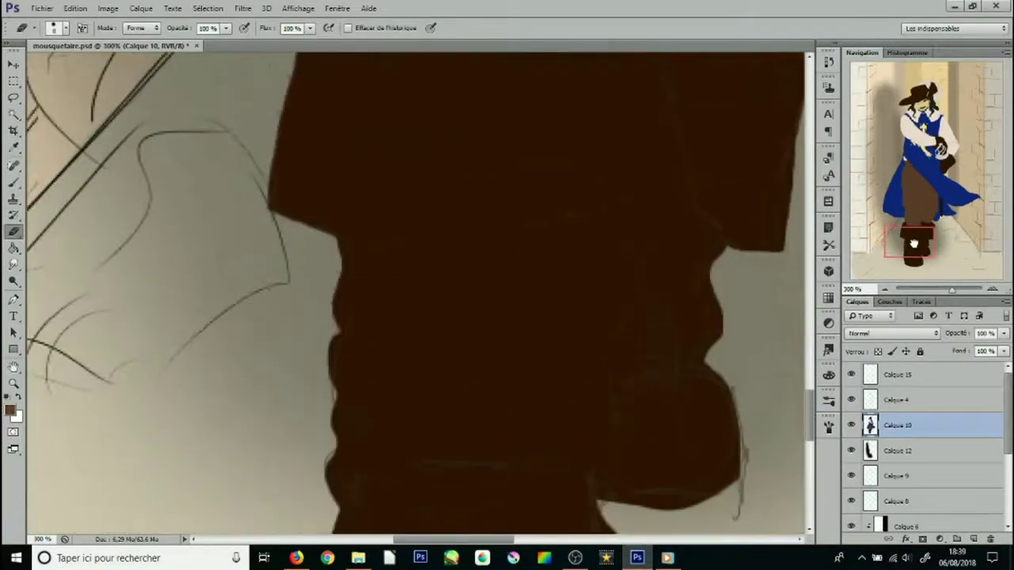
{"action": "left_click_drag", "start_coordinate": [327, 283], "coordinate": [345, 522]}
{"action": "scroll", "coordinate": [345, 523], "scroll_direction": "down", "scroll_amount": 3}
{"action": "mouse_move", "coordinate": [918, 249]}
{"action": "left_mouse_down"}
{"action": "mouse_move", "coordinate": [933, 224]}
{"action": "mouse_move", "coordinate": [932, 195]}
{"action": "left_mouse_up"}
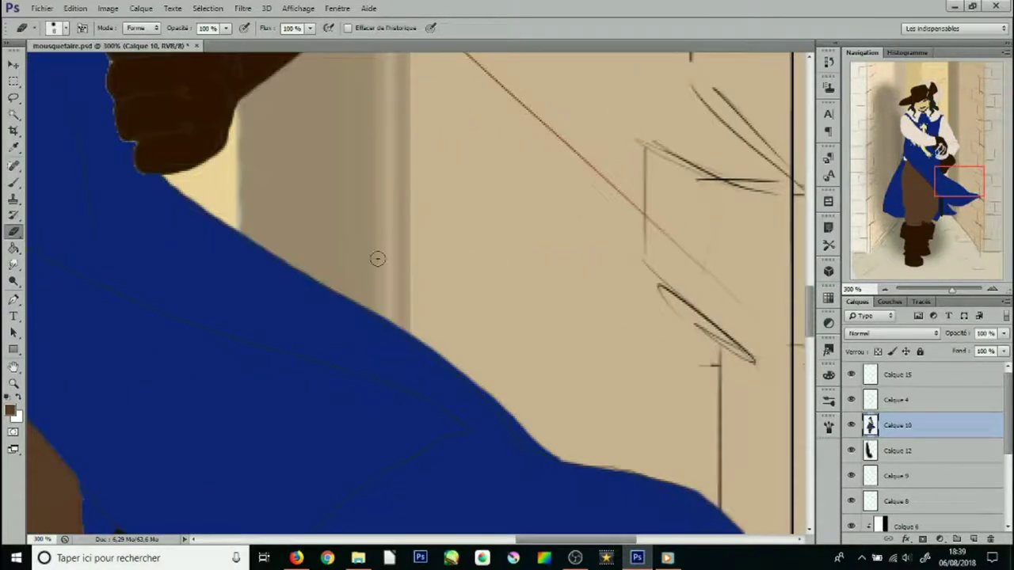
{"action": "key", "text": "ctrl+z"}
Tidy the sleeve edge near the gloved hand, then add a new layer clipped to Calque 10
{"action": "left_click_drag", "start_coordinate": [255, 241], "coordinate": [439, 378]}
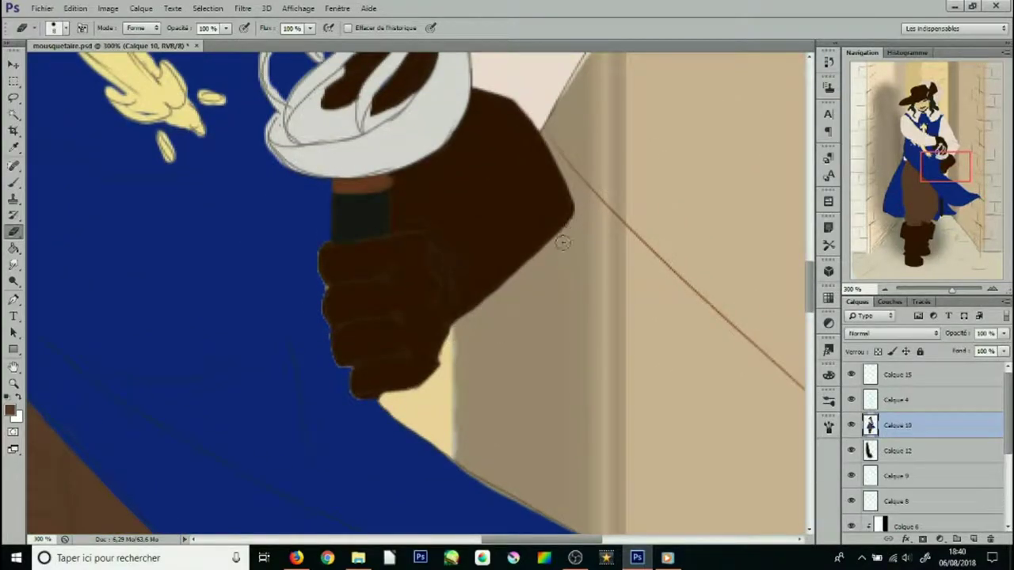
{"action": "key", "text": "b"}
{"action": "left_click", "coordinate": [324, 236], "text": "alt"}
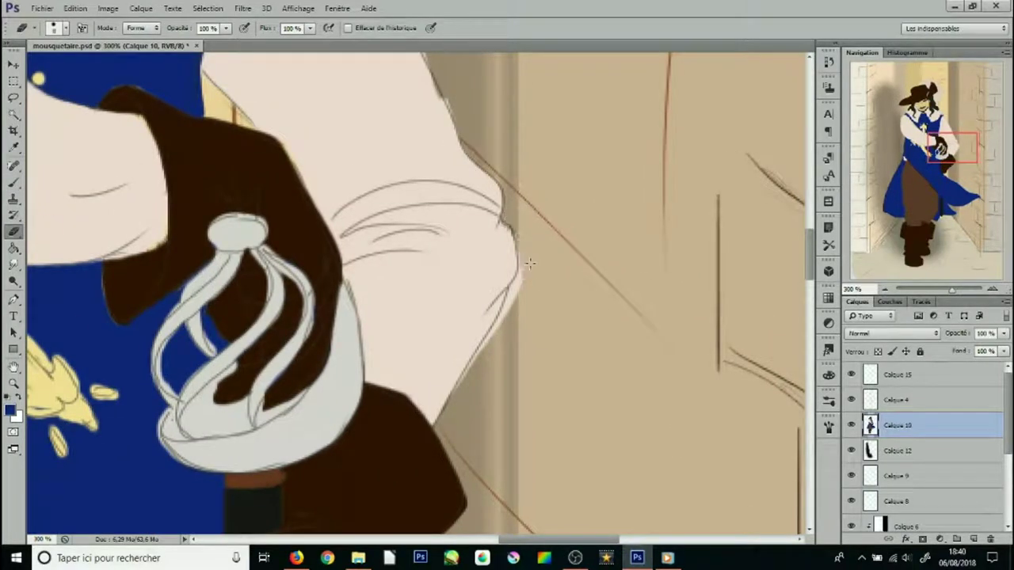
{"action": "left_click_drag", "start_coordinate": [528, 263], "coordinate": [457, 388]}
{"action": "left_click_drag", "start_coordinate": [356, 198], "coordinate": [464, 396]}
{"action": "left_click_drag", "start_coordinate": [461, 107], "coordinate": [563, 311]}
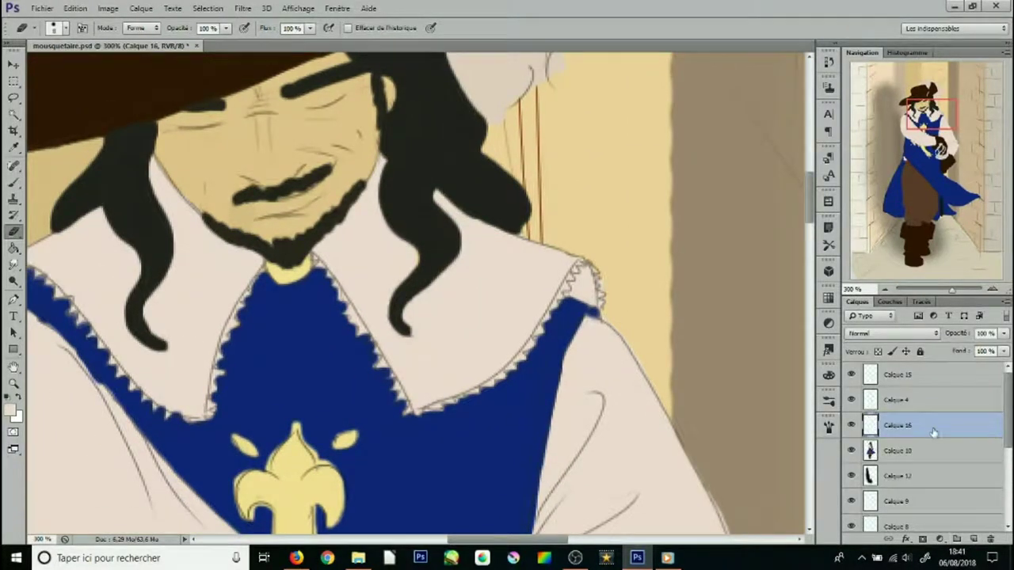
{"action": "left_click", "coordinate": [974, 539]}
{"action": "key", "text": "ctrl+alt+g"}
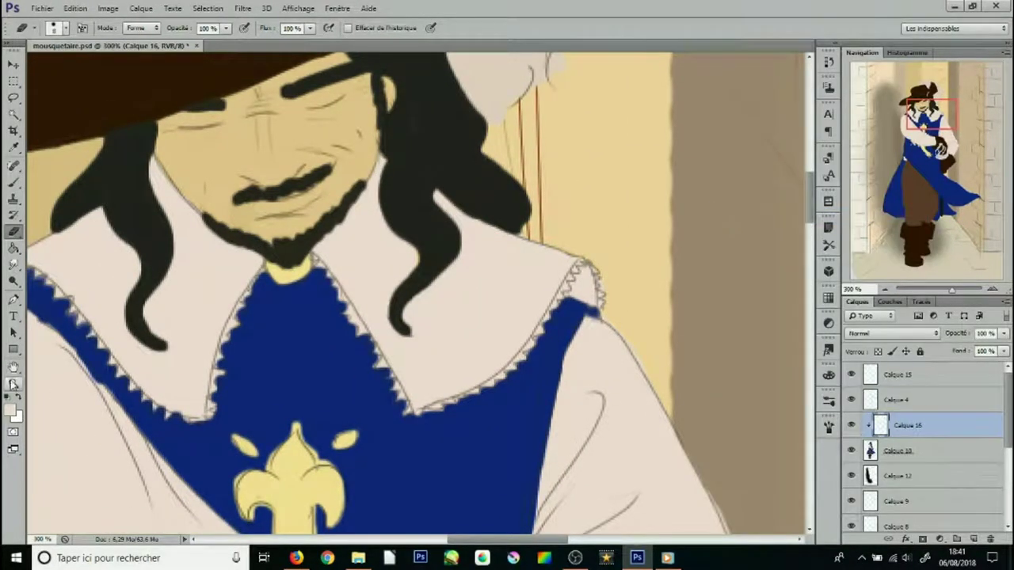
Crop the canvas to a rectangular selection around the musketeer and view it at actual size
{"action": "key", "text": "z"}
{"action": "key", "text": "ctrl+minus"}
{"action": "key", "text": "ctrl+minus"}
{"action": "key", "text": "m"}
{"action": "left_click_drag", "start_coordinate": [292, 131], "coordinate": [532, 322]}
{"action": "left_click", "coordinate": [108, 8]}
{"action": "left_click", "coordinate": [127, 188]}
{"action": "key", "text": "z"}
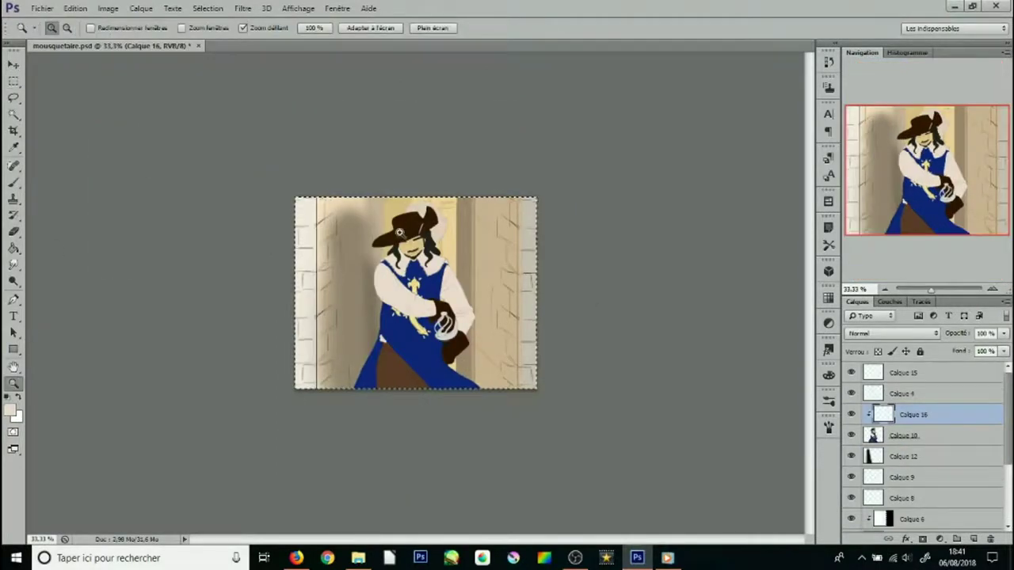
{"action": "key", "text": "ctrl+1"}
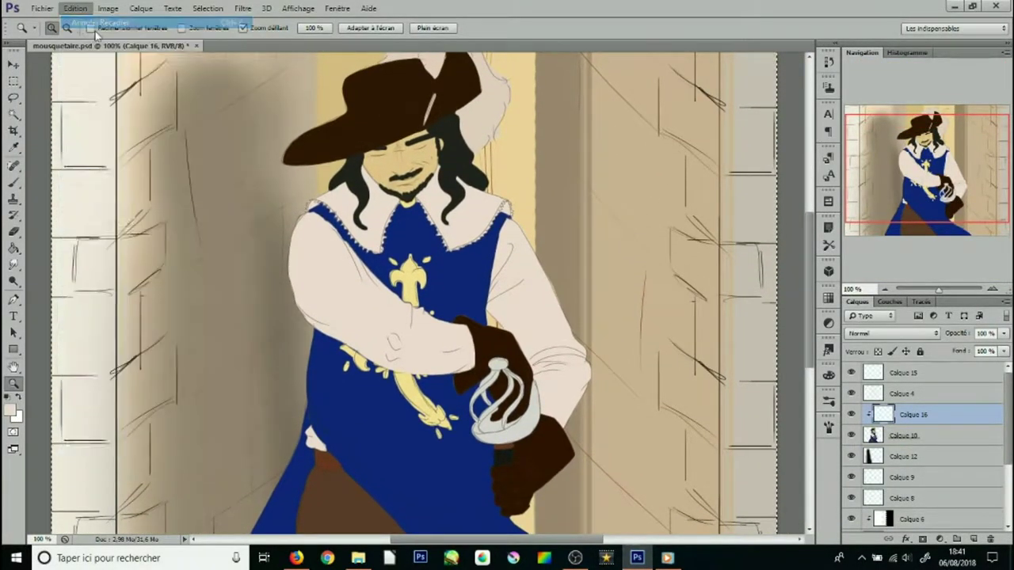
Undo that crop and recrop the canvas to a narrower frame around the musketeer
{"action": "key", "text": "ctrl+z"}
{"action": "key", "text": "ctrl+minus"}
{"action": "key", "text": "ctrl+minus"}
{"action": "key", "text": "ctrl+minus"}
{"action": "key", "text": "m"}
{"action": "mouse_move", "coordinate": [298, 130]}
{"action": "left_mouse_down"}
{"action": "mouse_move", "coordinate": [439, 368]}
{"action": "mouse_move", "coordinate": [464, 373]}
{"action": "left_mouse_up"}
{"action": "left_click", "coordinate": [108, 8]}
{"action": "left_click", "coordinate": [127, 187]}
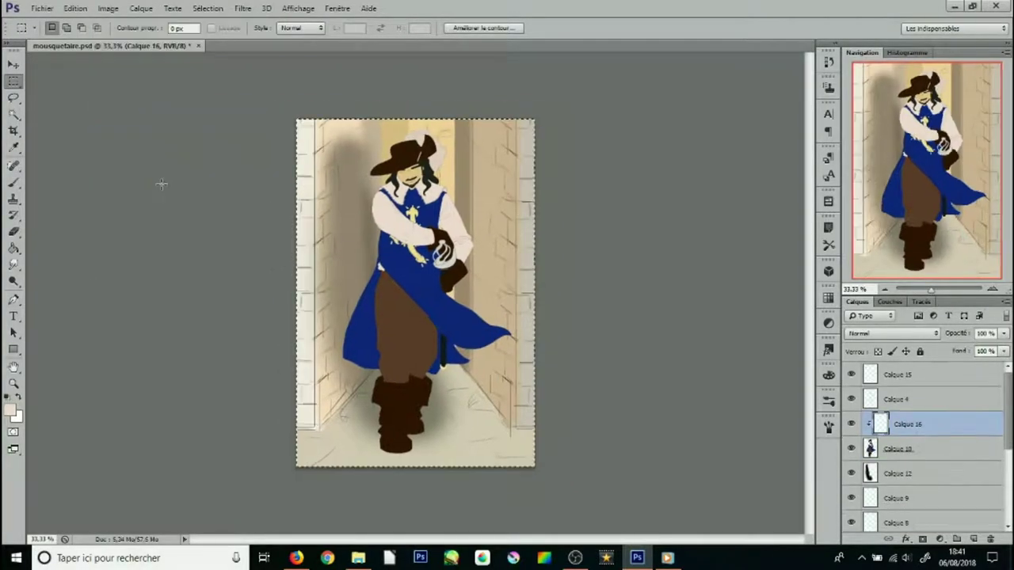
Delete the unused Calque 5 and Calque 6 layers
{"action": "scroll", "coordinate": [982, 396], "scroll_direction": "down", "scroll_amount": 2}
{"action": "scroll", "coordinate": [956, 443], "scroll_direction": "down", "scroll_amount": 1}
{"action": "right_click", "coordinate": [956, 489]}
{"action": "left_click", "coordinate": [971, 493]}
{"action": "right_click", "coordinate": [923, 437]}
{"action": "left_click", "coordinate": [935, 464]}
{"action": "right_click", "coordinate": [14, 264]}
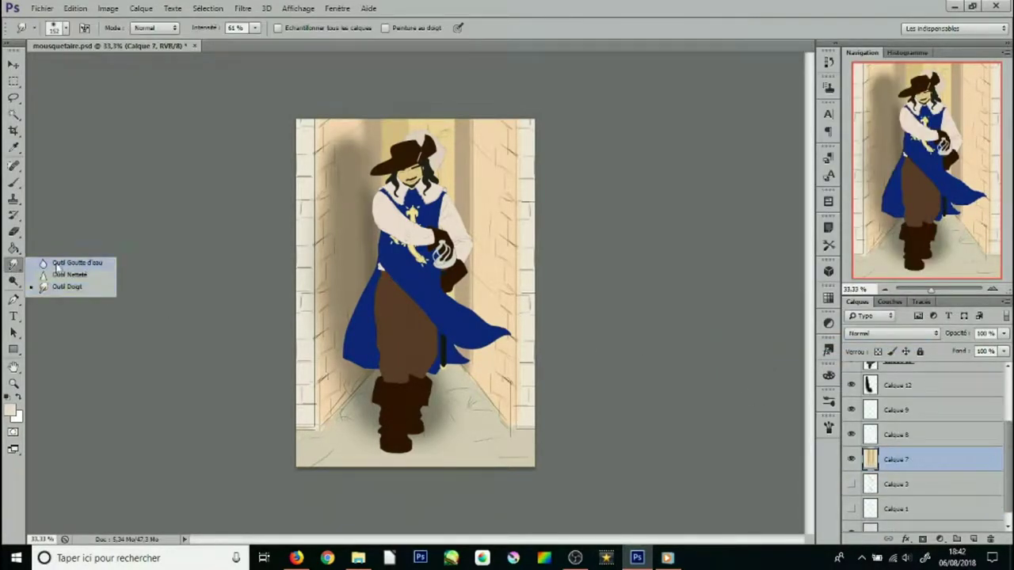
Apply a Gaussian blur with a raised radius to the background area behind the musketeer
{"action": "left_click", "coordinate": [55, 262]}
{"action": "left_click", "coordinate": [66, 27]}
{"action": "left_click", "coordinate": [390, 126]}
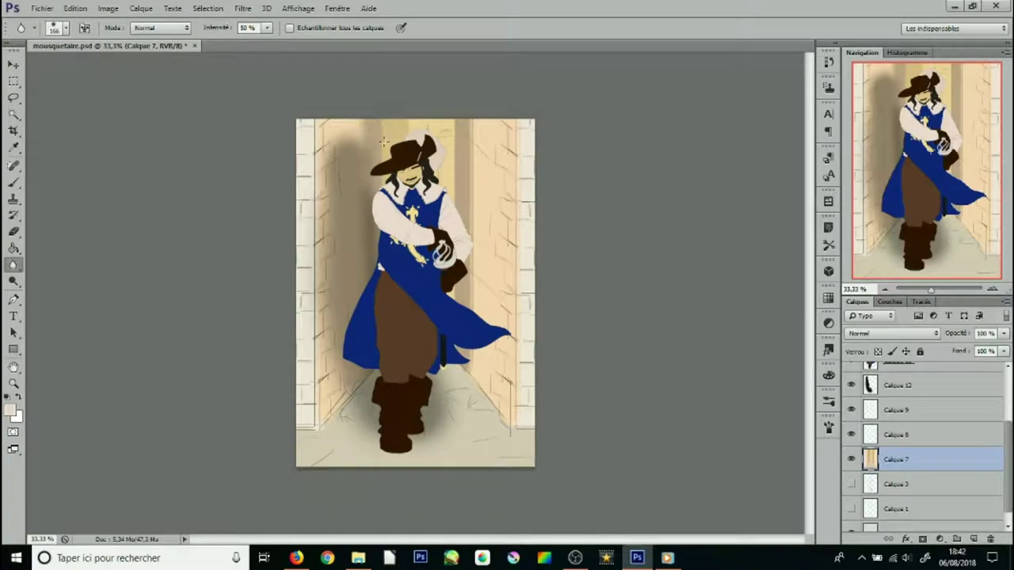
{"action": "key", "text": "m"}
{"action": "left_click_drag", "start_coordinate": [351, 119], "coordinate": [481, 375]}
{"action": "left_click", "coordinate": [242, 7]}
{"action": "mouse_move", "coordinate": [250, 173]}
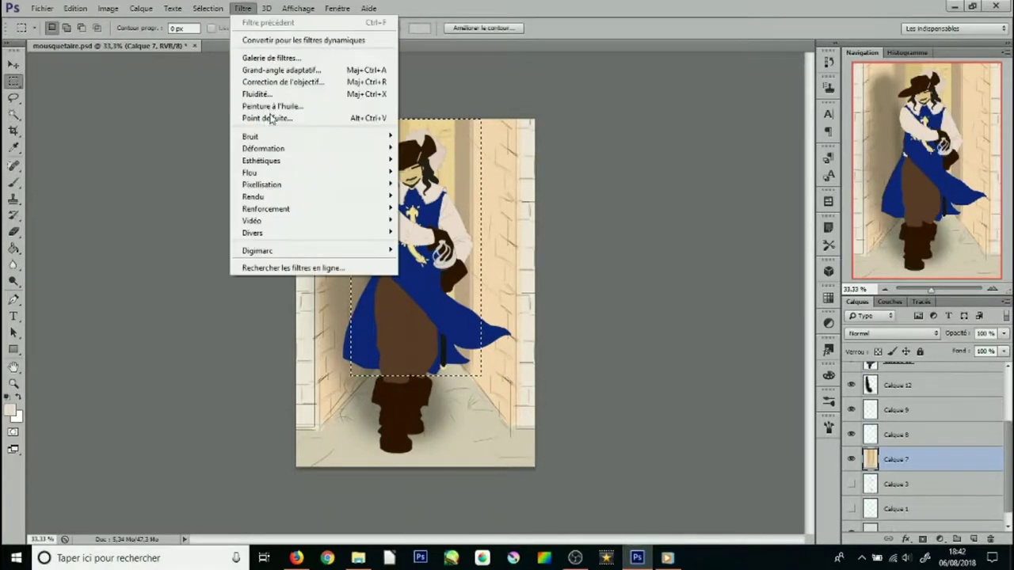
{"action": "left_click", "coordinate": [432, 274]}
{"action": "left_click_drag", "start_coordinate": [618, 335], "coordinate": [643, 339]}
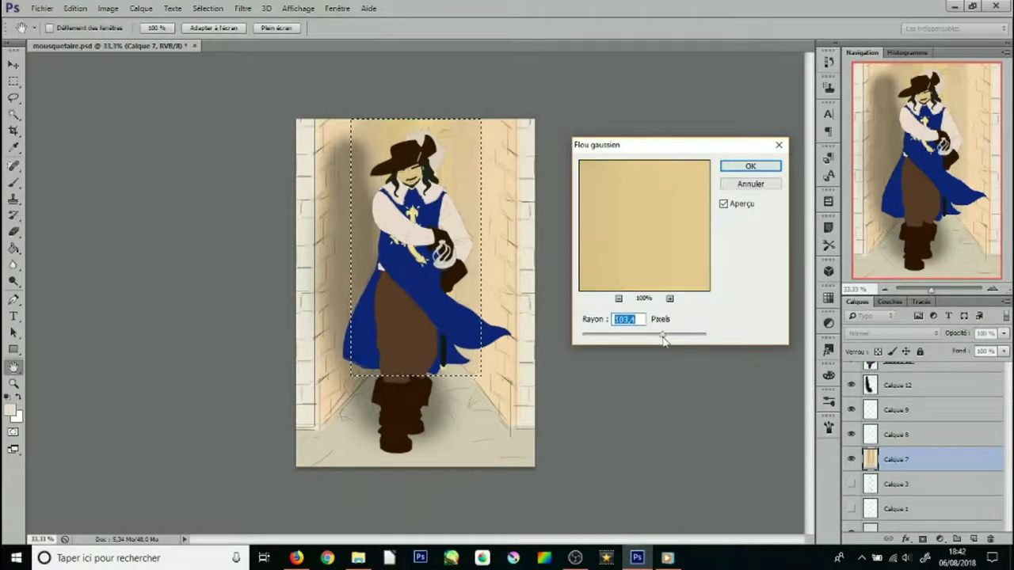
{"action": "left_click", "coordinate": [750, 166]}
{"action": "key", "text": "ctrl+d"}
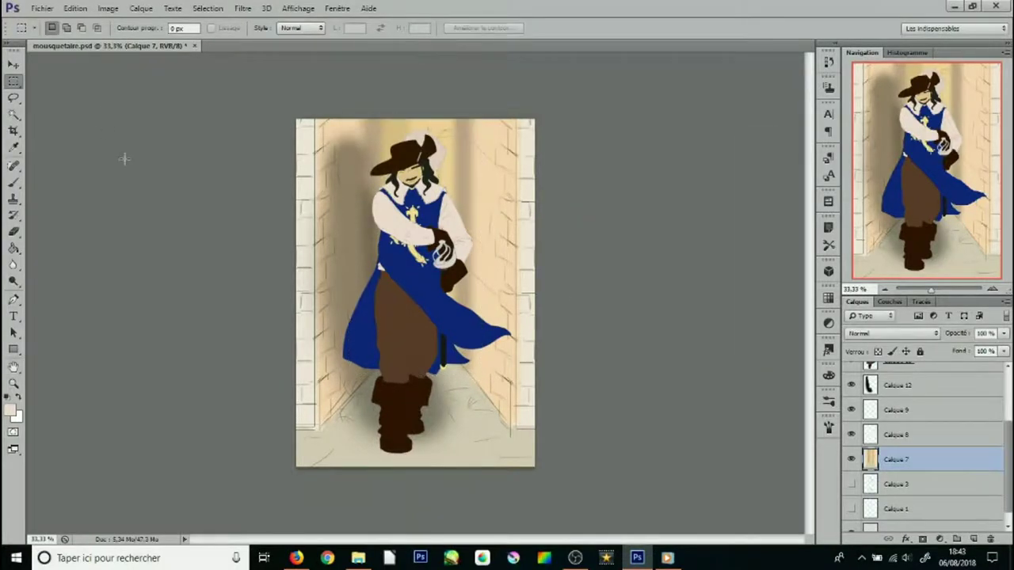
Merge the brick-line layer Calque 9 down into Calque 8
{"action": "left_click", "coordinate": [42, 8]}
{"action": "left_click", "coordinate": [715, 400]}
{"action": "scroll", "coordinate": [927, 443], "scroll_direction": "down", "scroll_amount": 1}
{"action": "left_click", "coordinate": [852, 396]}
{"action": "key", "text": "e"}
{"action": "right_click", "coordinate": [939, 401]}
{"action": "left_click", "coordinate": [849, 421]}
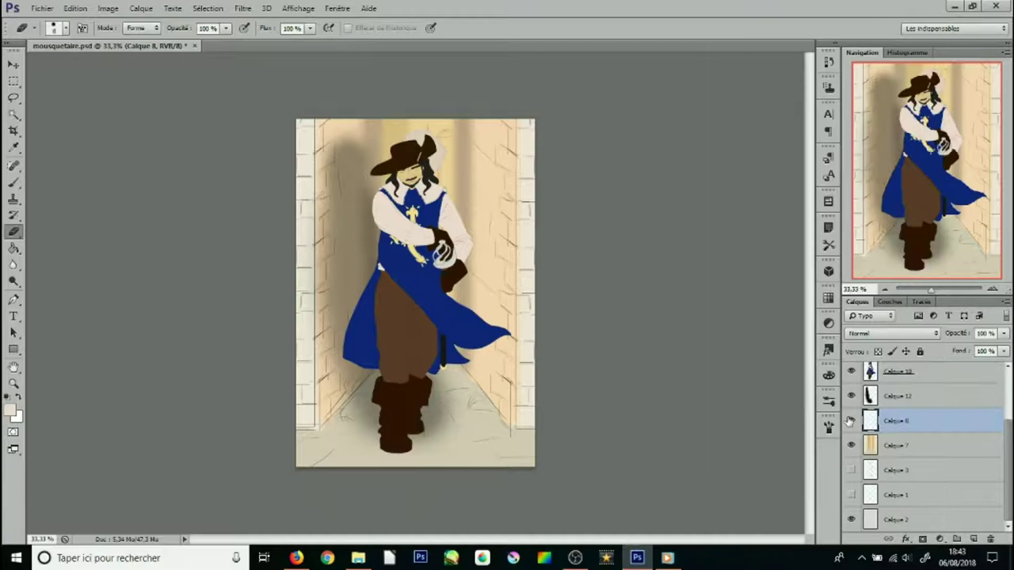
On a new layer, paint dark eyelashes and darken the beard's right edge
{"action": "scroll", "coordinate": [1007, 406], "scroll_direction": "up", "scroll_amount": 2}
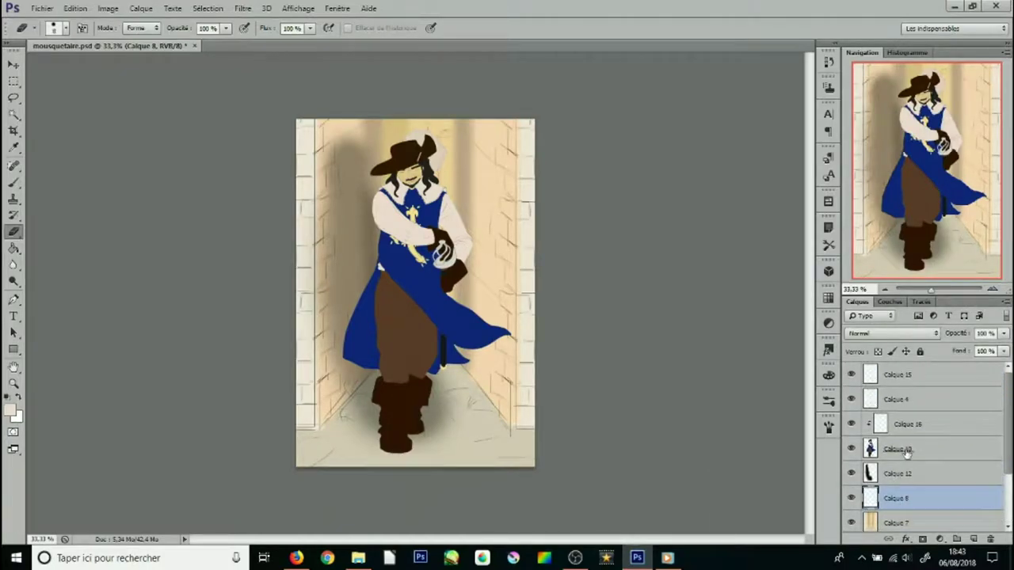
{"action": "key", "text": "z"}
{"action": "left_click_drag", "start_coordinate": [377, 145], "coordinate": [441, 184]}
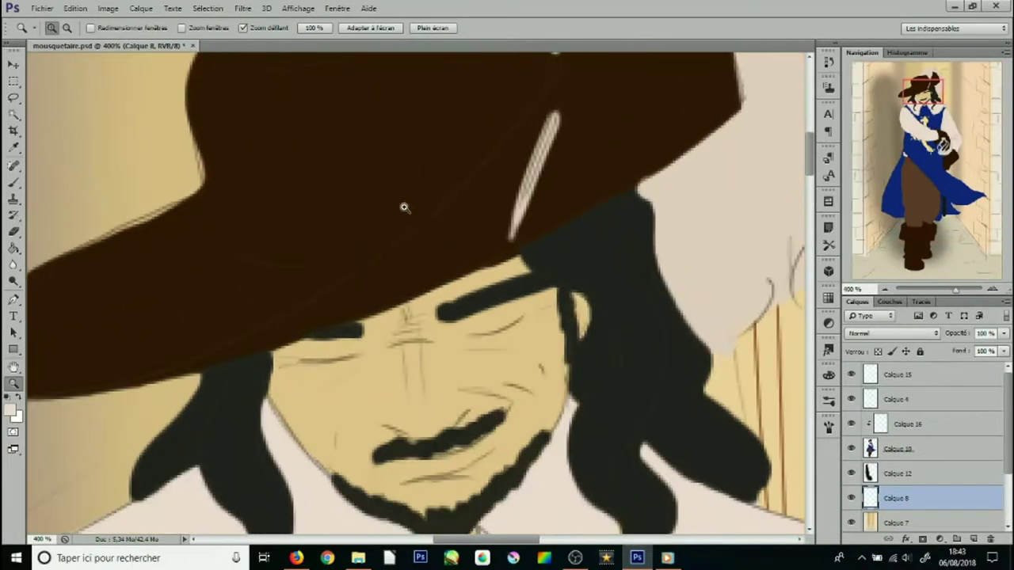
{"action": "key", "text": "b"}
{"action": "left_click", "coordinate": [65, 27]}
{"action": "key", "text": "Return"}
{"action": "left_click", "coordinate": [973, 538]}
{"action": "left_click_drag", "start_coordinate": [467, 335], "coordinate": [527, 317]}
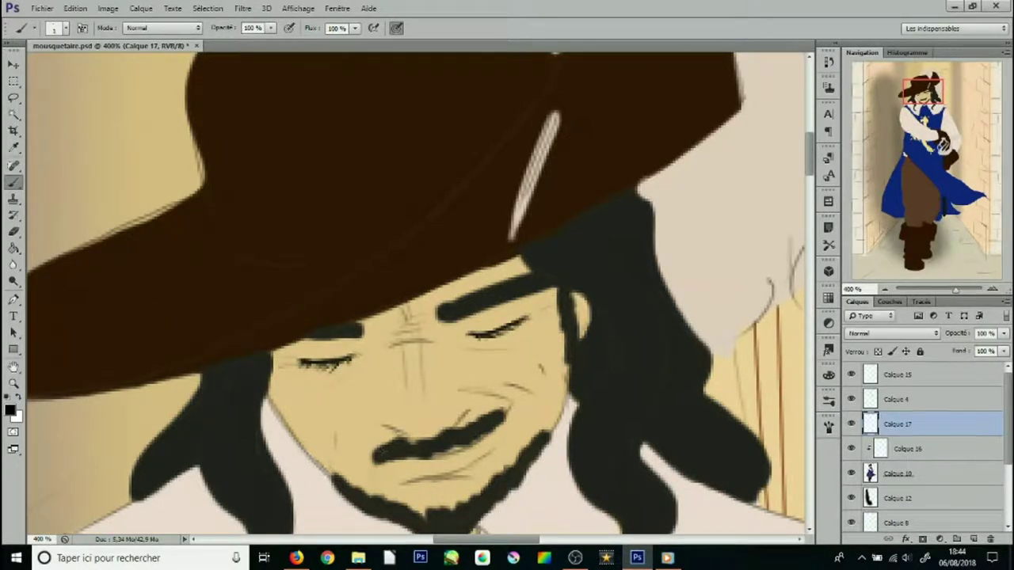
{"action": "left_click_drag", "start_coordinate": [341, 491], "coordinate": [376, 345]}
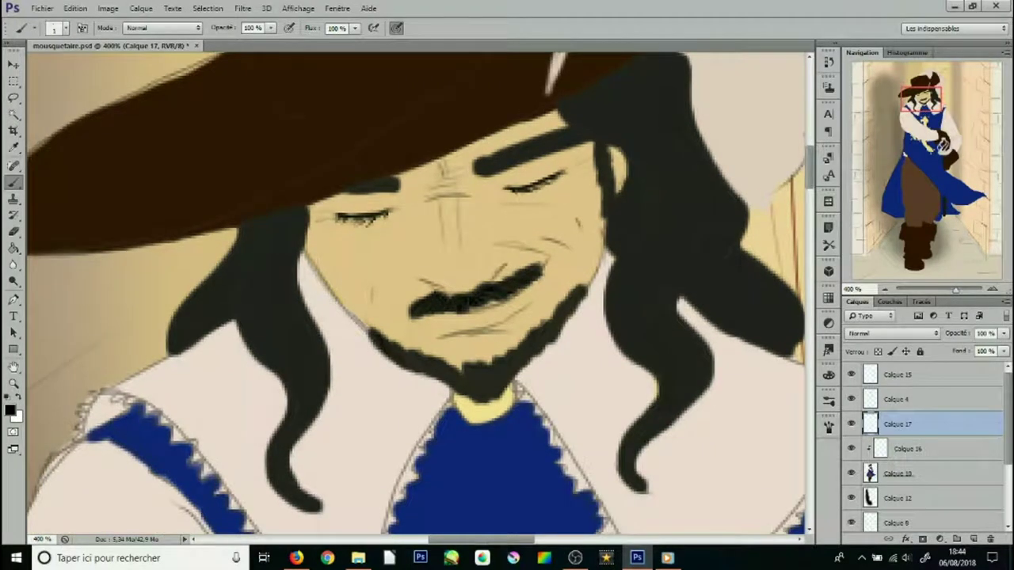
{"action": "left_click_drag", "start_coordinate": [575, 301], "coordinate": [519, 376]}
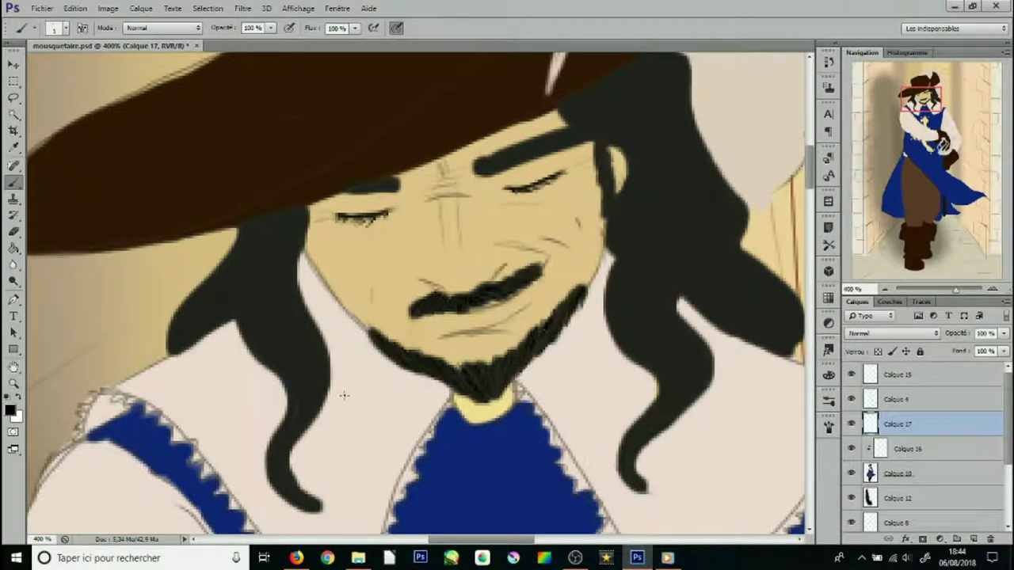
Pick up the hat's dark brown, paint along the hat's top edge, then erase the leftovers
{"action": "left_click_drag", "start_coordinate": [365, 214], "coordinate": [428, 491]}
{"action": "left_click", "coordinate": [13, 147]}
{"action": "left_click", "coordinate": [428, 179]}
{"action": "left_click", "coordinate": [10, 409]}
{"action": "key", "text": "Return"}
{"action": "key", "text": "b"}
{"action": "left_click", "coordinate": [66, 31]}
{"action": "mouse_move", "coordinate": [495, 123]}
{"action": "left_mouse_down"}
{"action": "mouse_move", "coordinate": [552, 120]}
{"action": "mouse_move", "coordinate": [558, 130]}
{"action": "left_mouse_up"}
{"action": "key", "text": "e"}
{"action": "left_click_drag", "start_coordinate": [491, 114], "coordinate": [602, 131]}
Set Calque 16's blend mode to Lumière tamisée
{"action": "left_click", "coordinate": [914, 336]}
{"action": "left_click", "coordinate": [902, 169]}
{"action": "left_click", "coordinate": [53, 27]}
{"action": "key", "text": "Return"}
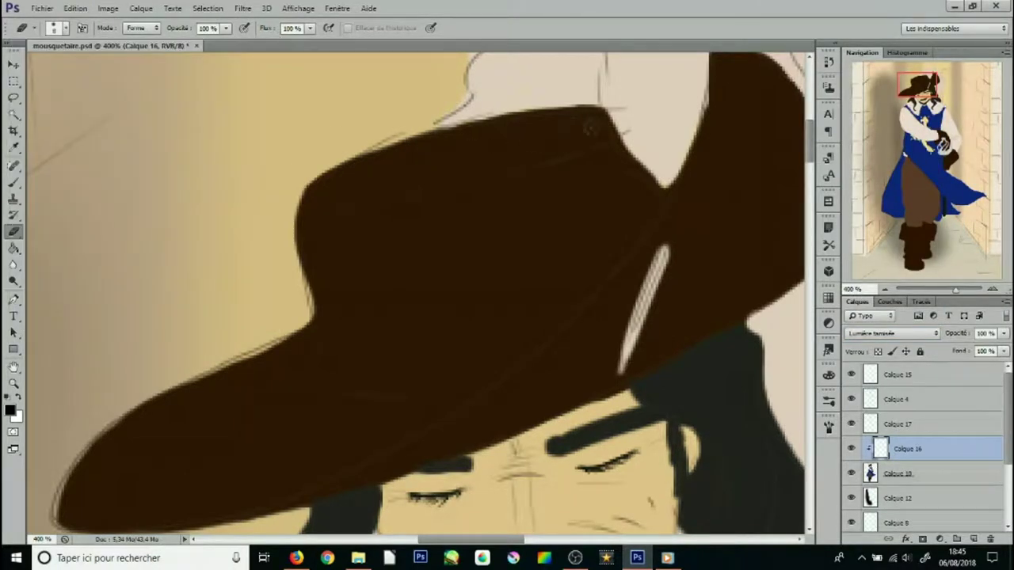
Shade the hat's top band, right side and inner band dark, with layer opacity at 46%
{"action": "key", "text": "b"}
{"action": "right_click", "coordinate": [241, 301]}
{"action": "key", "text": "Return"}
{"action": "mouse_move", "coordinate": [451, 136]}
{"action": "left_mouse_down"}
{"action": "mouse_move", "coordinate": [561, 129]}
{"action": "mouse_move", "coordinate": [547, 147]}
{"action": "mouse_move", "coordinate": [445, 153]}
{"action": "left_mouse_up"}
{"action": "left_click_drag", "start_coordinate": [333, 190], "coordinate": [514, 132]}
{"action": "left_click_drag", "start_coordinate": [1003, 334], "coordinate": [968, 349]}
{"action": "mouse_move", "coordinate": [598, 144]}
{"action": "left_mouse_down"}
{"action": "mouse_move", "coordinate": [556, 264]}
{"action": "mouse_move", "coordinate": [412, 389]}
{"action": "mouse_move", "coordinate": [572, 301]}
{"action": "mouse_move", "coordinate": [610, 145]}
{"action": "mouse_move", "coordinate": [584, 251]}
{"action": "left_mouse_up"}
{"action": "left_click_drag", "start_coordinate": [511, 314], "coordinate": [559, 171]}
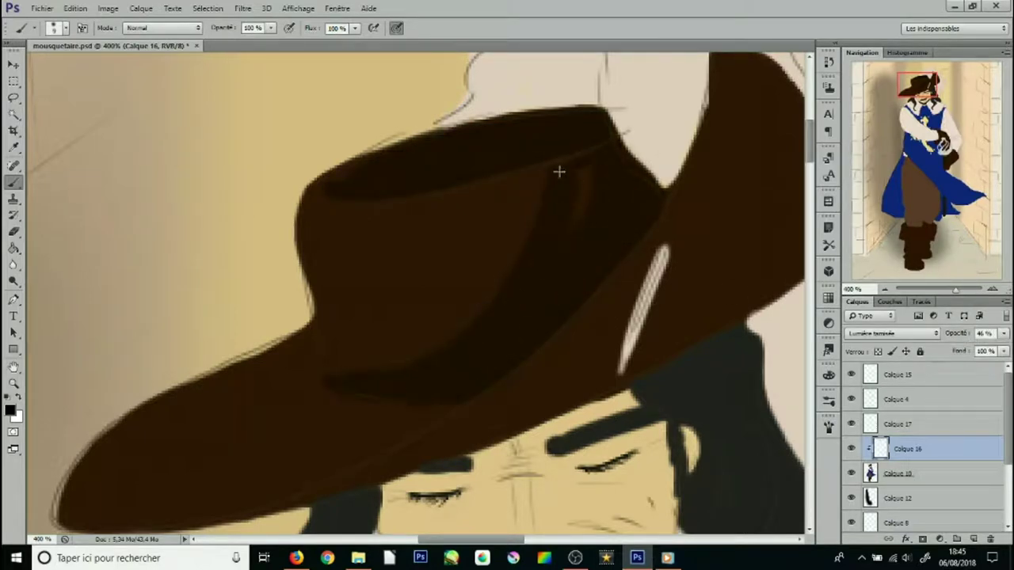
Highlight the crown in lighter brown and shade the brim just below the band
{"action": "mouse_move", "coordinate": [606, 143]}
{"action": "left_mouse_down"}
{"action": "mouse_move", "coordinate": [443, 183]}
{"action": "mouse_move", "coordinate": [313, 265]}
{"action": "left_mouse_up"}
{"action": "mouse_move", "coordinate": [436, 204]}
{"action": "left_mouse_down"}
{"action": "mouse_move", "coordinate": [340, 226]}
{"action": "mouse_move", "coordinate": [316, 297]}
{"action": "mouse_move", "coordinate": [419, 210]}
{"action": "mouse_move", "coordinate": [378, 264]}
{"action": "mouse_move", "coordinate": [396, 237]}
{"action": "left_mouse_up"}
{"action": "mouse_move", "coordinate": [673, 197]}
{"action": "left_mouse_down"}
{"action": "mouse_move", "coordinate": [510, 383]}
{"action": "mouse_move", "coordinate": [372, 485]}
{"action": "left_mouse_up"}
{"action": "left_click", "coordinate": [17, 397]}
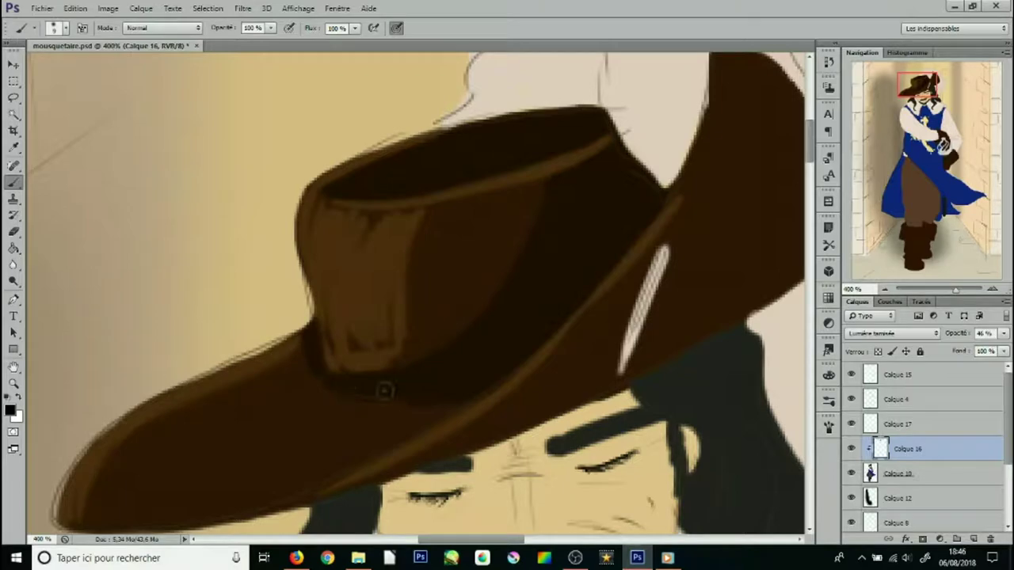
{"action": "left_click_drag", "start_coordinate": [396, 435], "coordinate": [356, 458]}
{"action": "left_click_drag", "start_coordinate": [357, 408], "coordinate": [400, 424]}
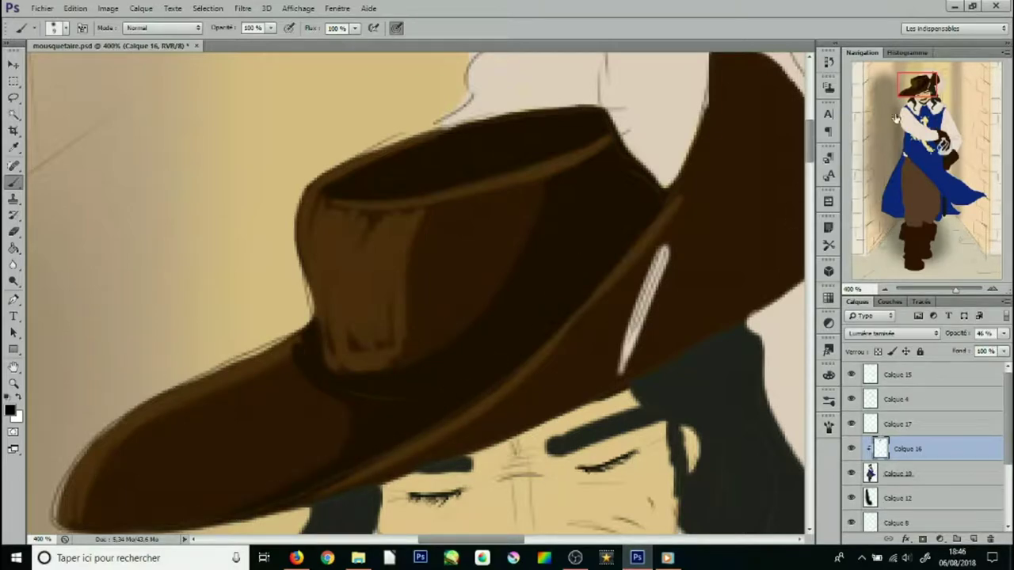
{"action": "left_click", "coordinate": [53, 28]}
{"action": "left_click_drag", "start_coordinate": [238, 356], "coordinate": [113, 463]}
Sample the hat's dark brown and shade the crown top, lower band and part of the brim
{"action": "key", "text": "i"}
{"action": "left_click", "coordinate": [460, 221]}
{"action": "left_click", "coordinate": [10, 409]}
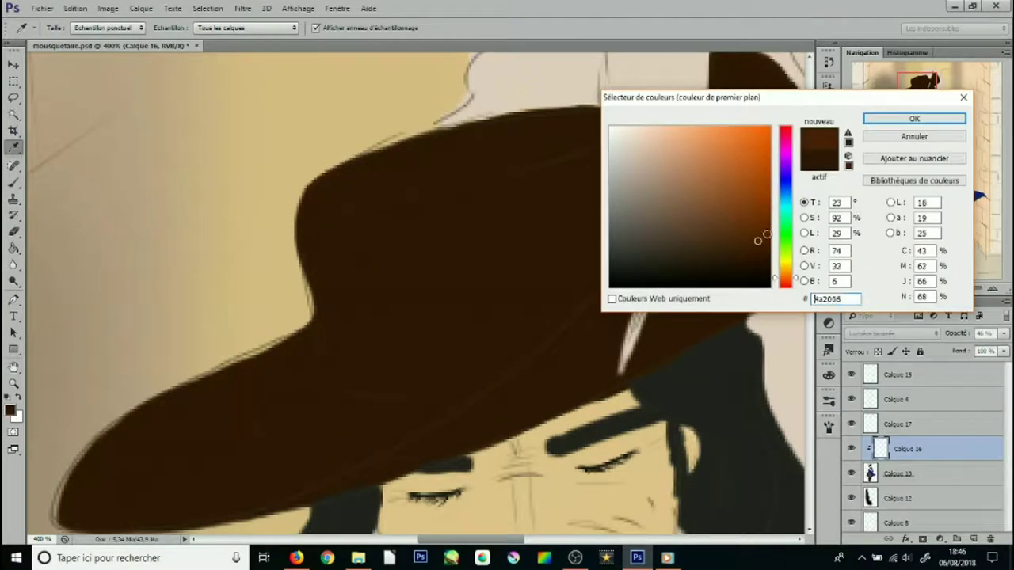
{"action": "left_click", "coordinate": [914, 119]}
{"action": "key", "text": "b"}
{"action": "mouse_move", "coordinate": [575, 137]}
{"action": "left_mouse_down"}
{"action": "mouse_move", "coordinate": [414, 147]}
{"action": "mouse_move", "coordinate": [354, 195]}
{"action": "left_mouse_up"}
{"action": "mouse_move", "coordinate": [548, 208]}
{"action": "left_mouse_down"}
{"action": "mouse_move", "coordinate": [396, 363]}
{"action": "mouse_move", "coordinate": [496, 371]}
{"action": "mouse_move", "coordinate": [595, 150]}
{"action": "mouse_move", "coordinate": [441, 357]}
{"action": "left_mouse_up"}
{"action": "left_click", "coordinate": [65, 28]}
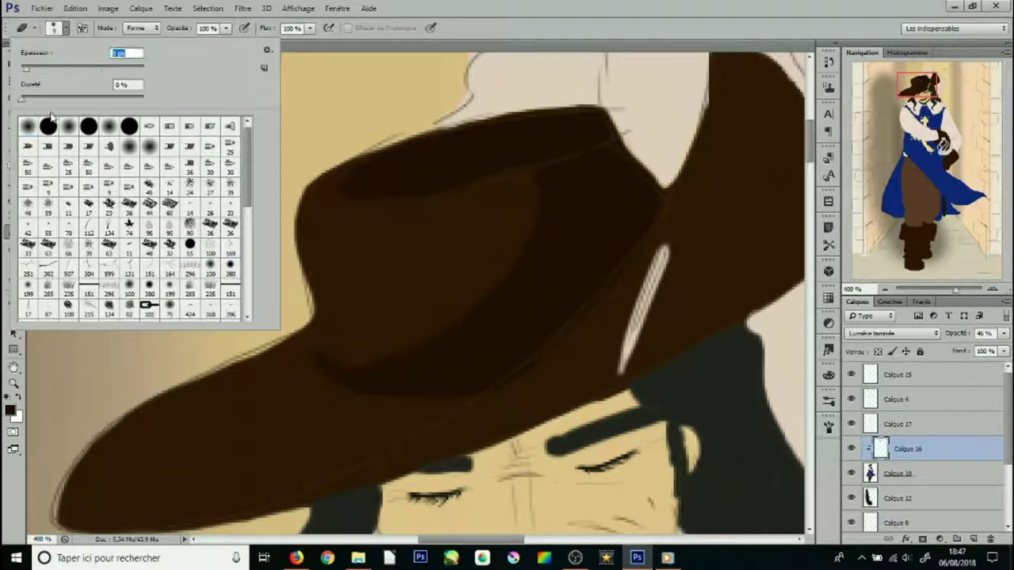
{"action": "left_click_drag", "start_coordinate": [455, 383], "coordinate": [245, 497]}
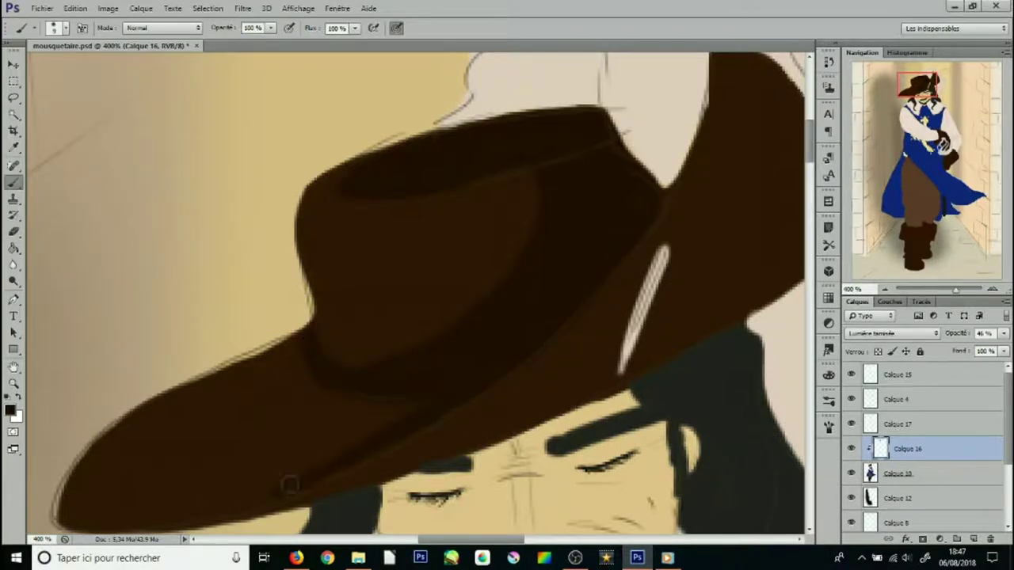
Darken the hat's top edge with the current foreground brown
{"action": "left_click_drag", "start_coordinate": [936, 73], "coordinate": [949, 69]}
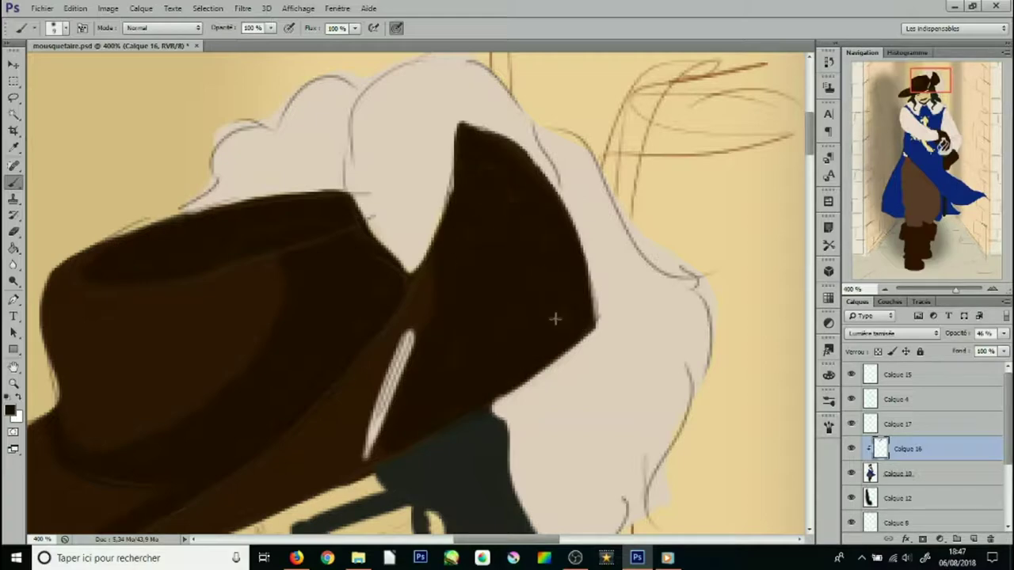
{"action": "left_click_drag", "start_coordinate": [436, 422], "coordinate": [547, 224]}
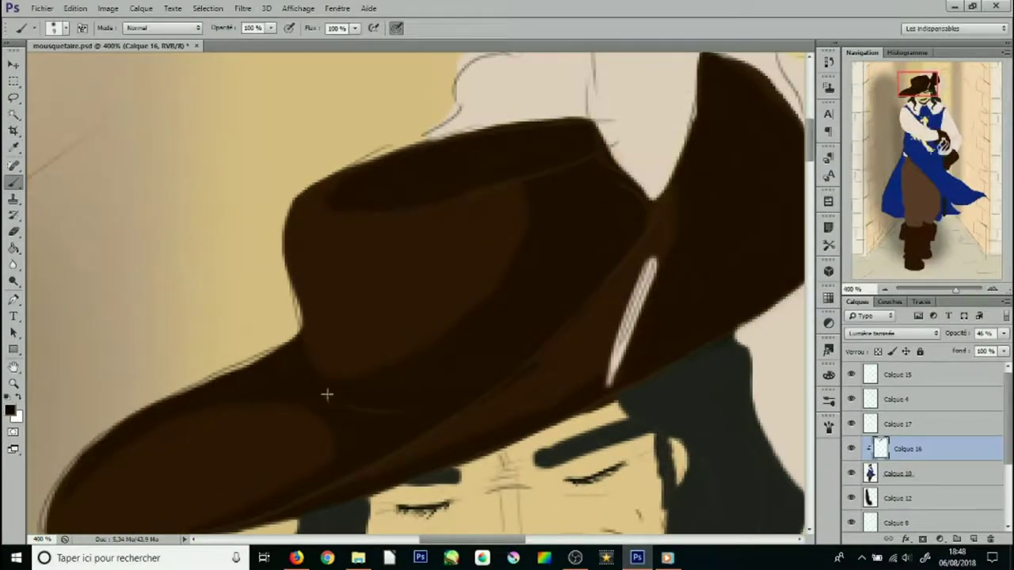
{"action": "left_click", "coordinate": [9, 410]}
{"action": "left_click", "coordinate": [896, 118]}
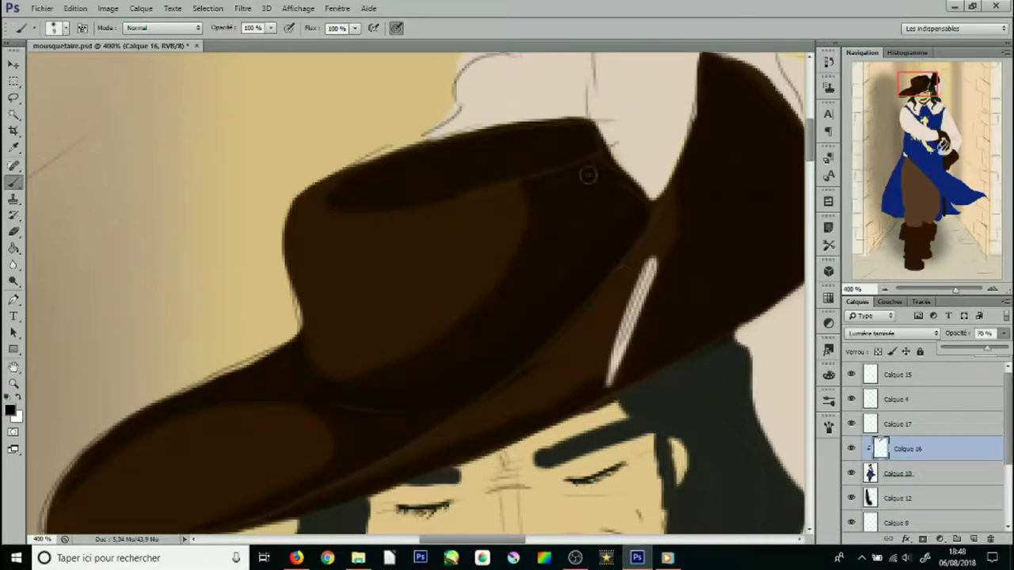
{"action": "left_click_drag", "start_coordinate": [524, 128], "coordinate": [583, 122]}
{"action": "left_click_drag", "start_coordinate": [784, 132], "coordinate": [590, 172]}
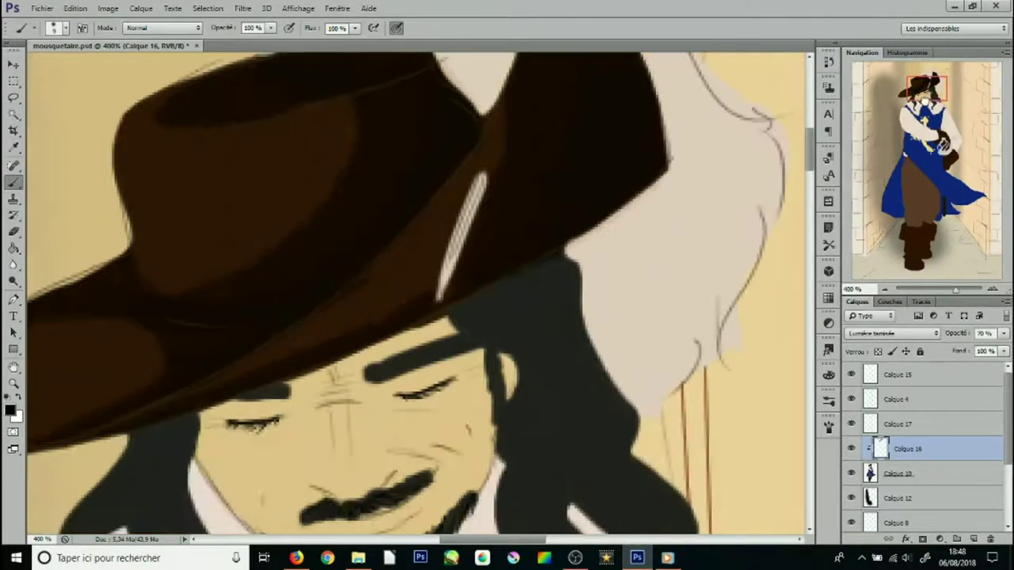
{"action": "scroll", "coordinate": [519, 119], "scroll_direction": "down", "scroll_amount": 5}
Sample the hat's dark brown, then pick lighter brown highlight colours
{"action": "left_click", "coordinate": [13, 148]}
{"action": "left_click", "coordinate": [9, 409]}
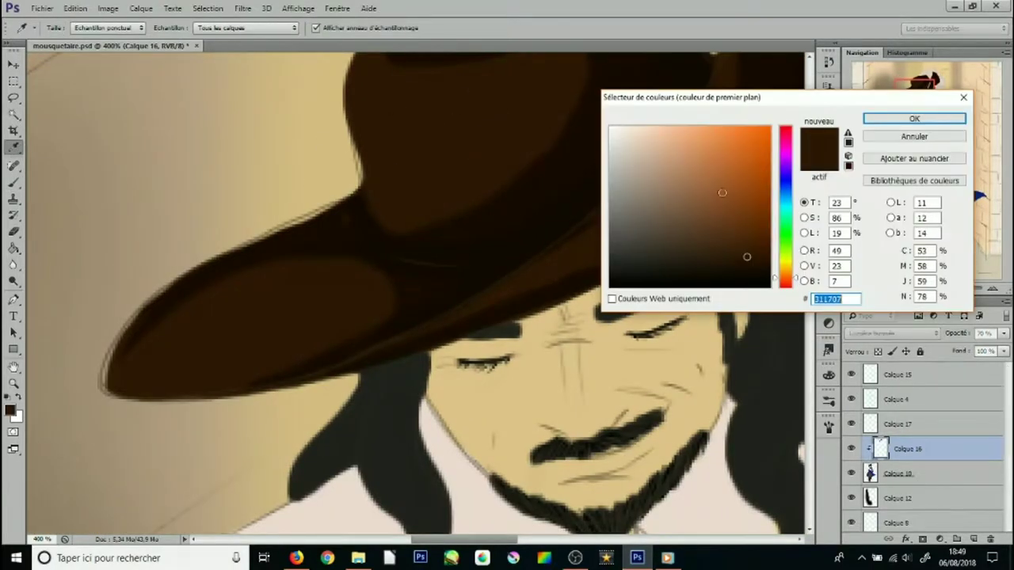
{"action": "left_click", "coordinate": [893, 118]}
{"action": "key", "text": "b"}
{"action": "left_click_drag", "start_coordinate": [892, 111], "coordinate": [892, 105]}
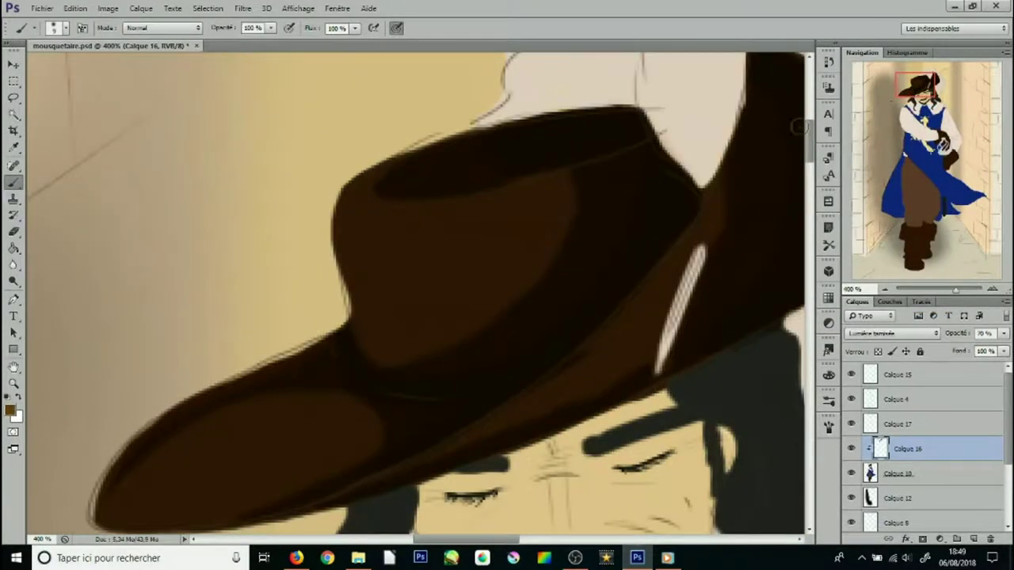
{"action": "left_click", "coordinate": [9, 409]}
{"action": "left_click", "coordinate": [755, 195]}
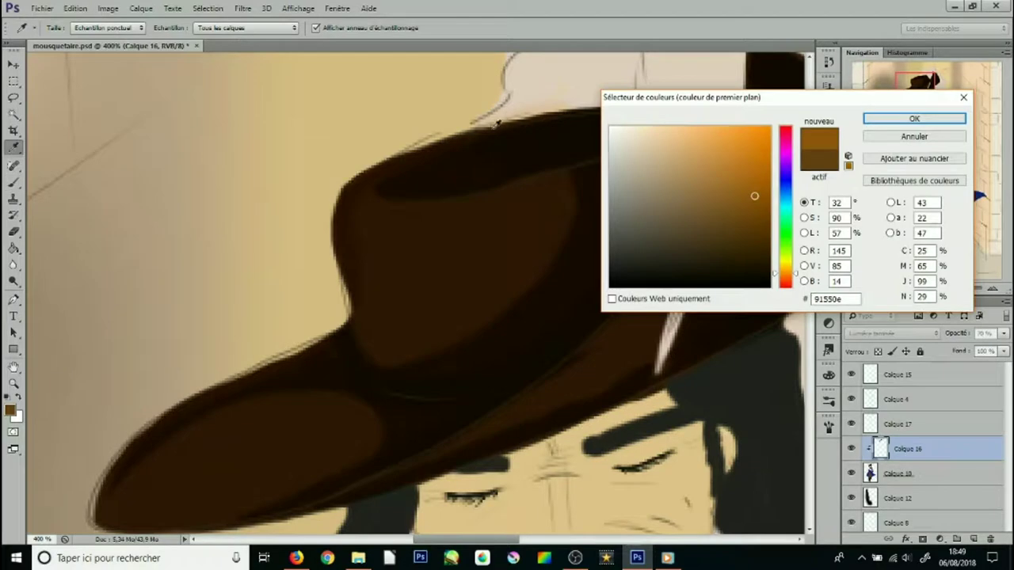
{"action": "left_click", "coordinate": [894, 118]}
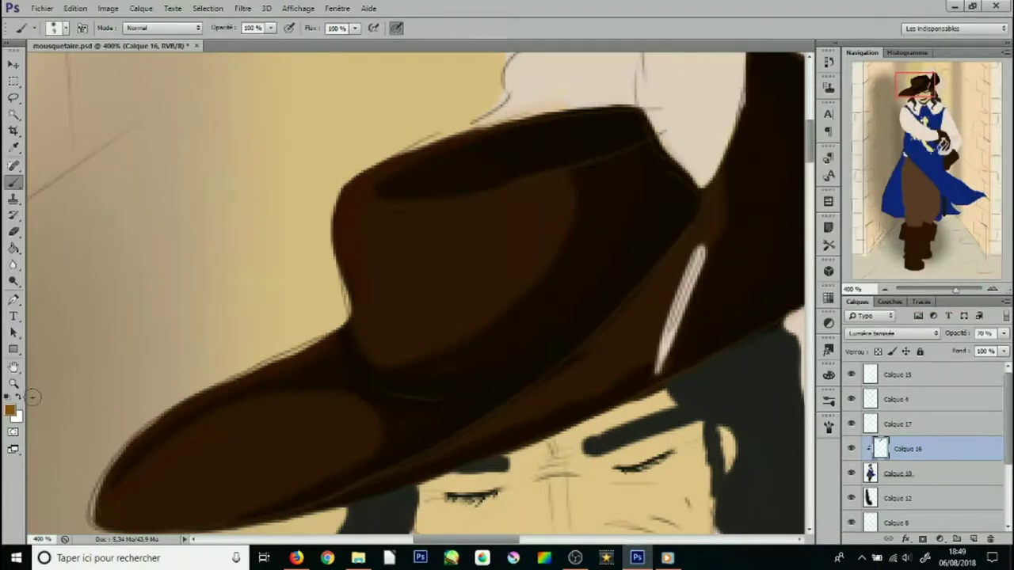
{"action": "left_click", "coordinate": [10, 409]}
{"action": "left_click", "coordinate": [758, 198]}
{"action": "left_click", "coordinate": [894, 118]}
Choose a light peach and paint highlights along the hat's left edge, crown top and brim
{"action": "left_click", "coordinate": [76, 8]}
{"action": "left_click", "coordinate": [48, 20]}
{"action": "left_click", "coordinate": [76, 8]}
{"action": "left_click", "coordinate": [48, 20]}
{"action": "left_click", "coordinate": [9, 410]}
{"action": "left_click", "coordinate": [622, 134]}
{"action": "key", "text": "Return"}
{"action": "key", "text": "b"}
{"action": "mouse_move", "coordinate": [348, 301]}
{"action": "left_mouse_down"}
{"action": "mouse_move", "coordinate": [368, 179]}
{"action": "mouse_move", "coordinate": [657, 143]}
{"action": "left_mouse_up"}
{"action": "left_click_drag", "start_coordinate": [744, 103], "coordinate": [250, 530]}
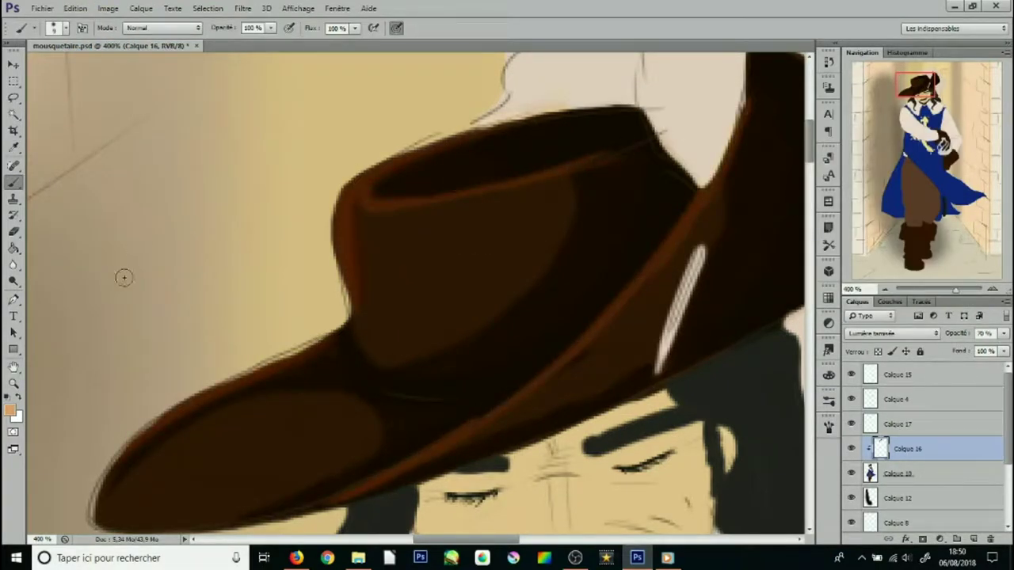
Set the shading layer to Normal blending and erase the light highlights on crown and brim
{"action": "left_click", "coordinate": [891, 333]}
{"action": "left_click", "coordinate": [869, 23]}
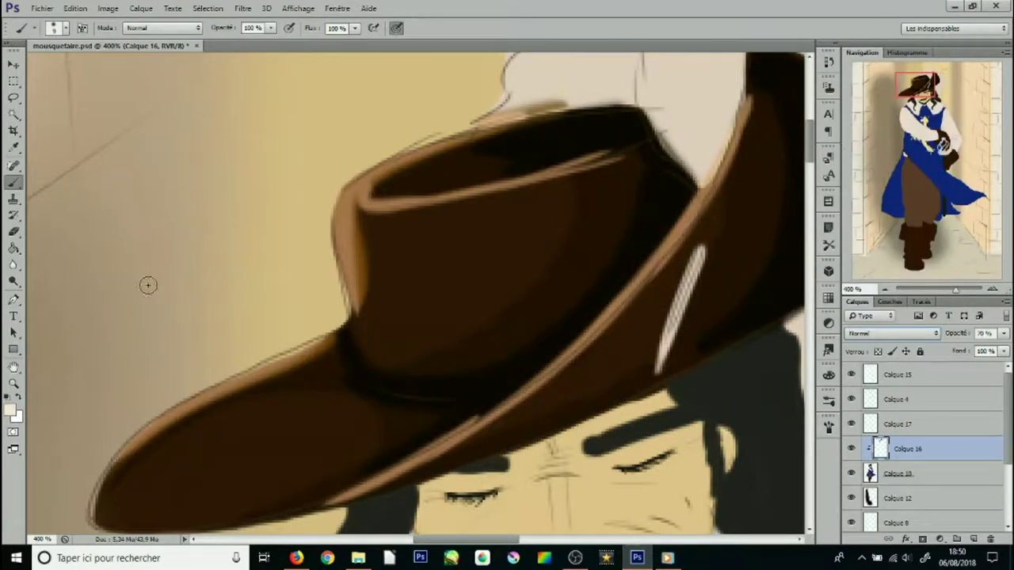
{"action": "left_click", "coordinate": [13, 230]}
{"action": "left_click_drag", "start_coordinate": [555, 115], "coordinate": [348, 186]}
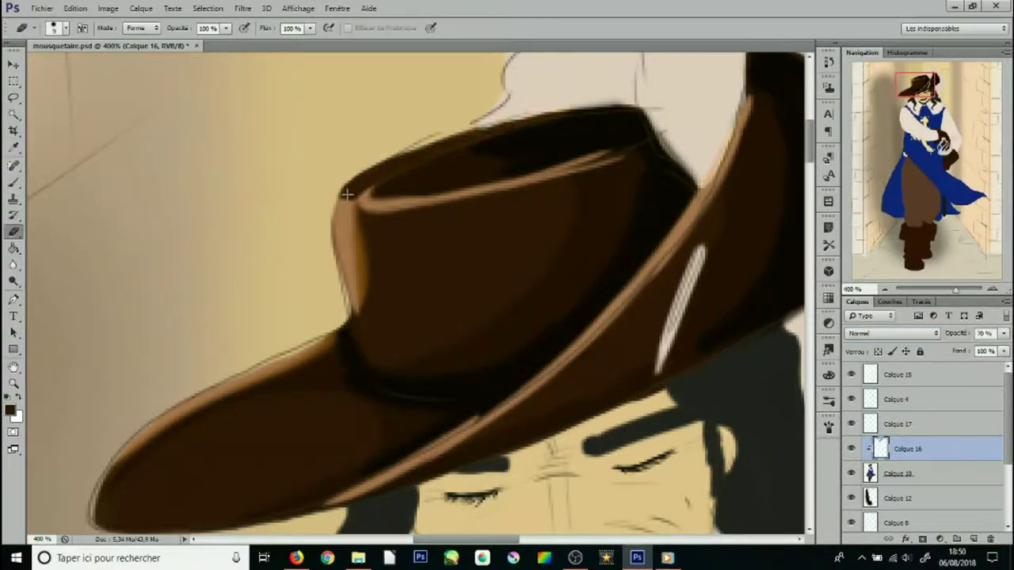
{"action": "left_click_drag", "start_coordinate": [353, 309], "coordinate": [597, 156]}
{"action": "left_click_drag", "start_coordinate": [748, 99], "coordinate": [250, 514]}
{"action": "left_click_drag", "start_coordinate": [342, 334], "coordinate": [110, 475]}
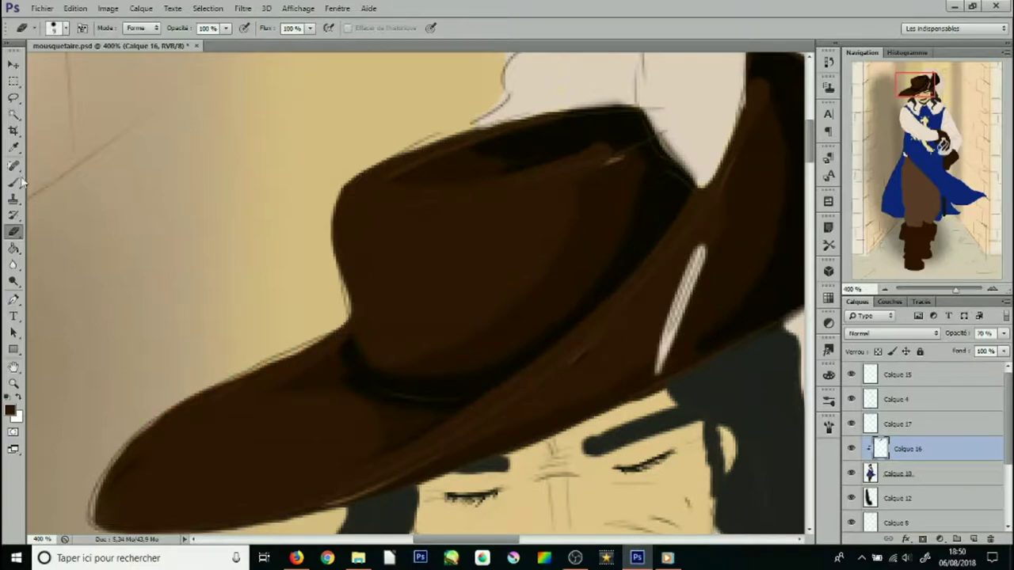
Raise the shading layer to 100% opacity and darken the lower brim and crown top
{"action": "left_click", "coordinate": [14, 181]}
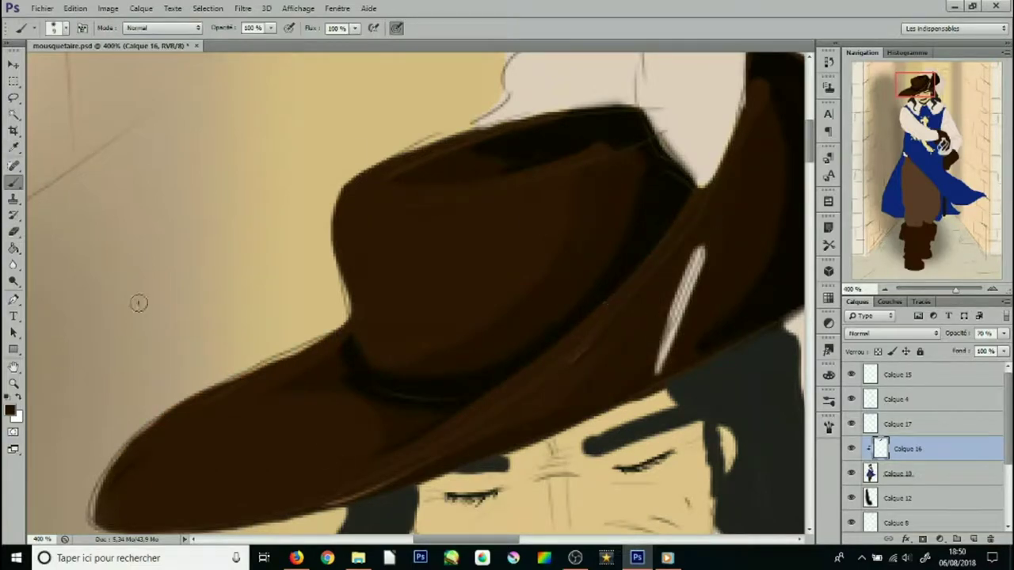
{"action": "left_click_drag", "start_coordinate": [626, 264], "coordinate": [183, 511]}
{"action": "left_click", "coordinate": [368, 162], "text": "alt"}
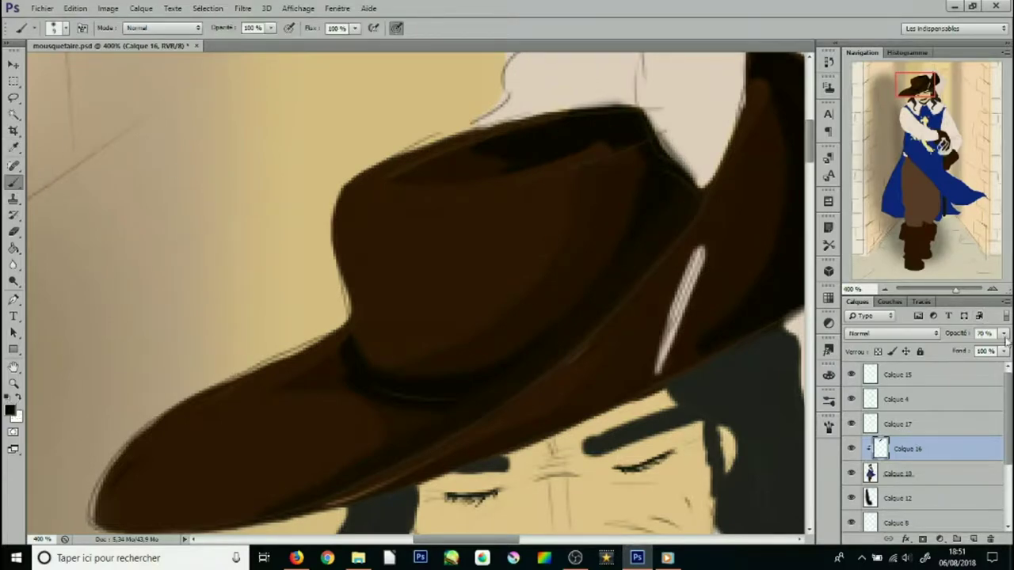
{"action": "left_click_drag", "start_coordinate": [1003, 337], "coordinate": [1012, 349]}
{"action": "left_click", "coordinate": [153, 203], "text": "alt"}
{"action": "left_click_drag", "start_coordinate": [521, 380], "coordinate": [152, 511]}
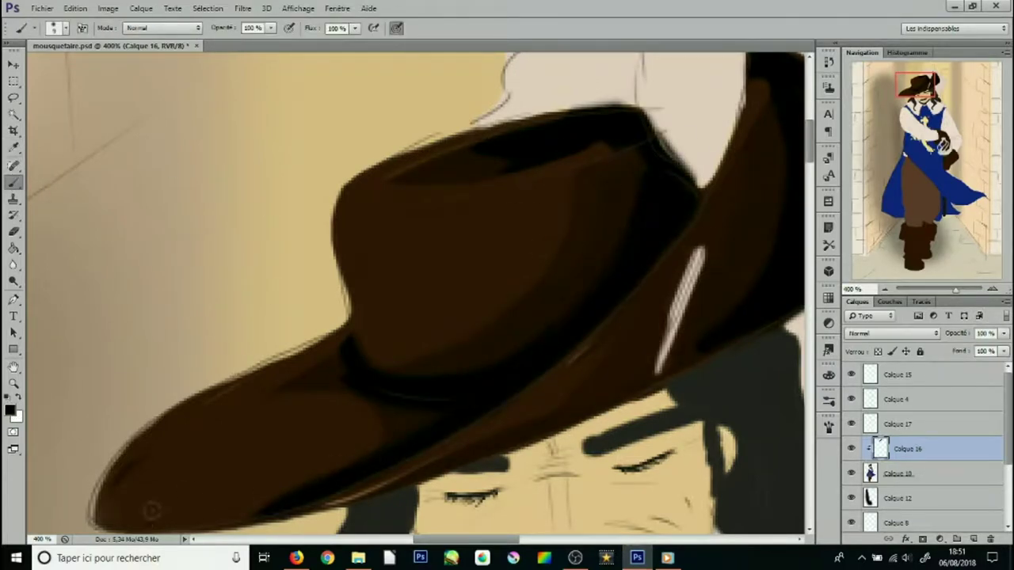
{"action": "mouse_move", "coordinate": [606, 143]}
{"action": "left_mouse_down"}
{"action": "mouse_move", "coordinate": [496, 160]}
{"action": "mouse_move", "coordinate": [493, 173]}
{"action": "left_mouse_up"}
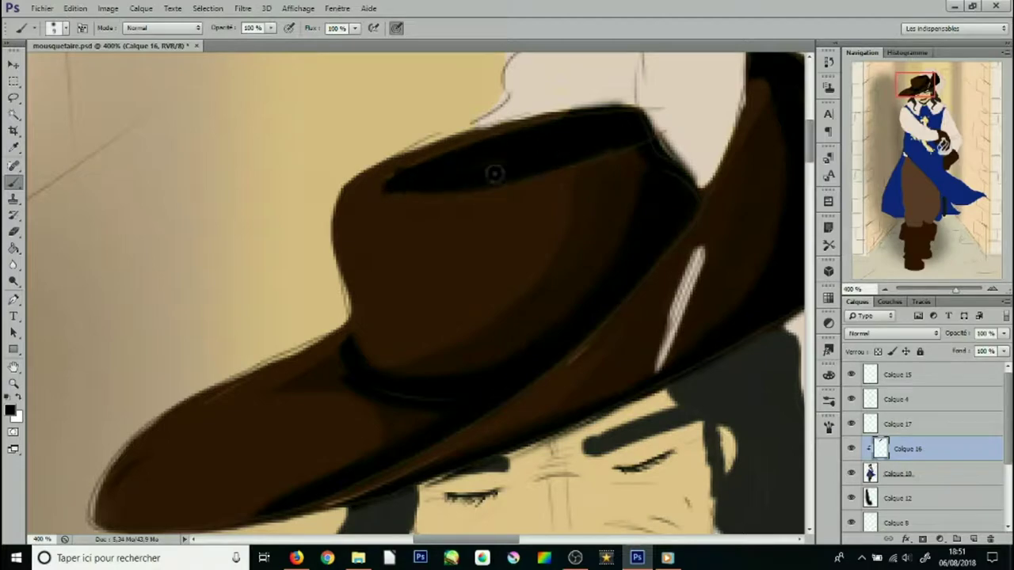
{"action": "left_click", "coordinate": [494, 174], "text": "alt"}
{"action": "left_click_drag", "start_coordinate": [372, 194], "coordinate": [481, 188]}
{"action": "left_click_drag", "start_coordinate": [467, 143], "coordinate": [547, 118]}
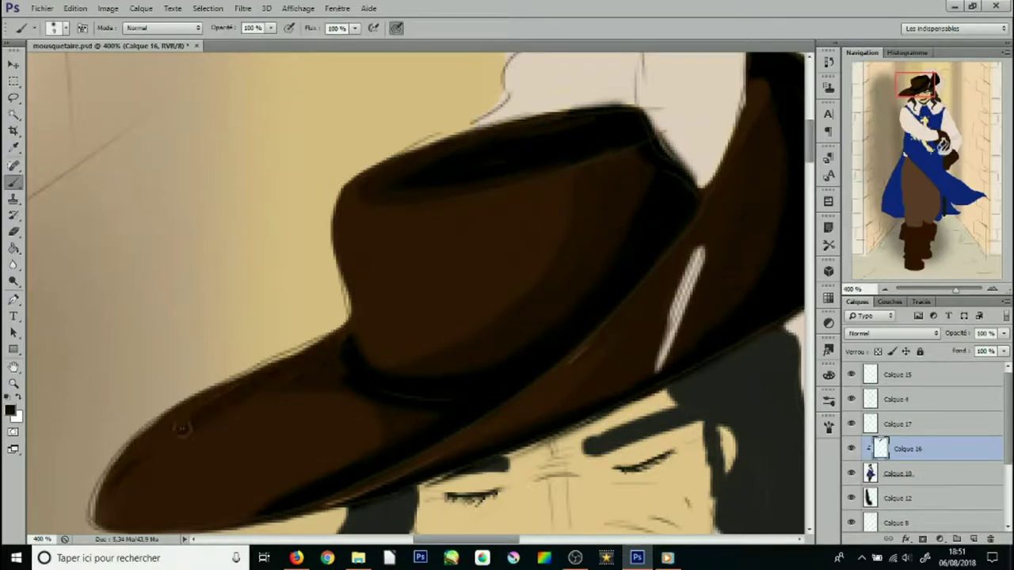
Darken the hat brim edge and add lighter brown shading strokes on the crown
{"action": "left_click_drag", "start_coordinate": [286, 422], "coordinate": [192, 350]}
{"action": "key", "text": "i"}
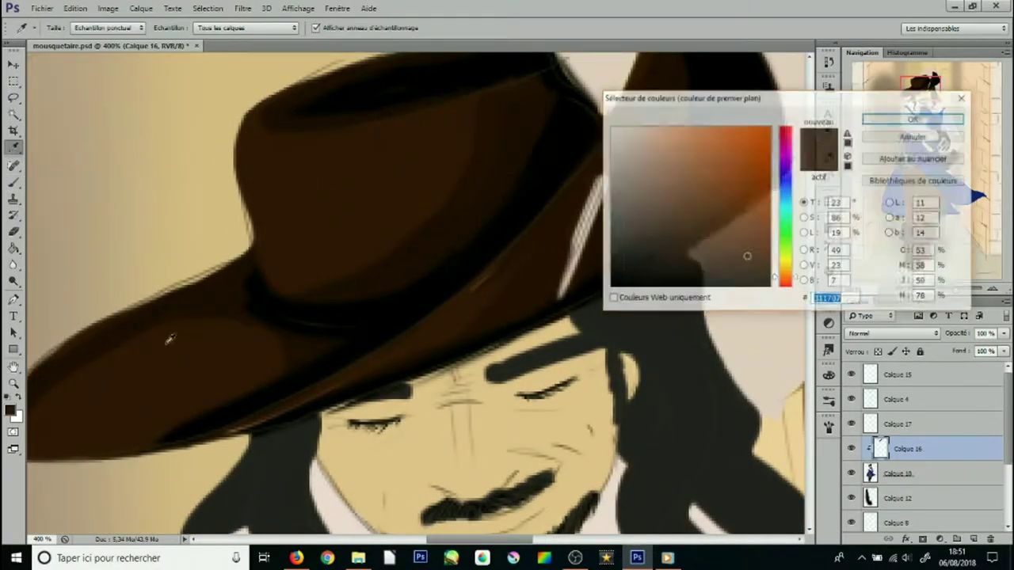
{"action": "key", "text": "b"}
{"action": "left_click_drag", "start_coordinate": [634, 88], "coordinate": [311, 394]}
{"action": "left_click_drag", "start_coordinate": [237, 257], "coordinate": [55, 356]}
{"action": "left_click_drag", "start_coordinate": [209, 491], "coordinate": [415, 294]}
{"action": "mouse_move", "coordinate": [237, 309]}
{"action": "left_mouse_down"}
{"action": "mouse_move", "coordinate": [362, 267]}
{"action": "mouse_move", "coordinate": [289, 396]}
{"action": "left_mouse_up"}
{"action": "mouse_move", "coordinate": [411, 116]}
{"action": "left_mouse_down"}
{"action": "mouse_move", "coordinate": [355, 266]}
{"action": "mouse_move", "coordinate": [351, 362]}
{"action": "mouse_move", "coordinate": [459, 215]}
{"action": "mouse_move", "coordinate": [372, 340]}
{"action": "left_mouse_up"}
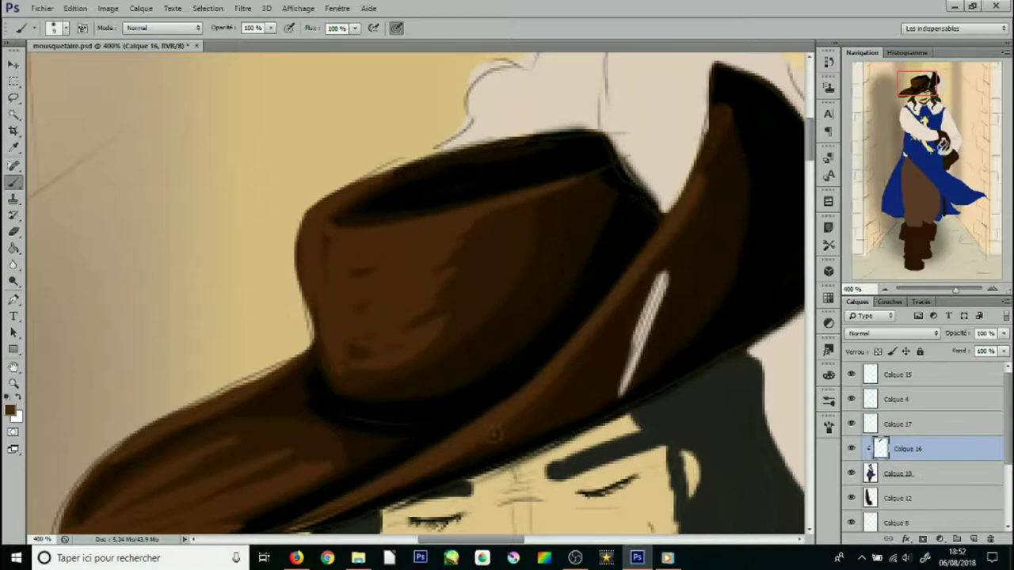
{"action": "left_click_drag", "start_coordinate": [531, 401], "coordinate": [626, 273]}
{"action": "left_click_drag", "start_coordinate": [737, 105], "coordinate": [681, 190]}
Pick a new brown foreground colour and set the brush size to 2
{"action": "left_click", "coordinate": [917, 111]}
{"action": "left_click", "coordinate": [9, 410]}
{"action": "left_click", "coordinate": [896, 115]}
{"action": "left_click", "coordinate": [53, 27]}
{"action": "key", "text": "Return"}
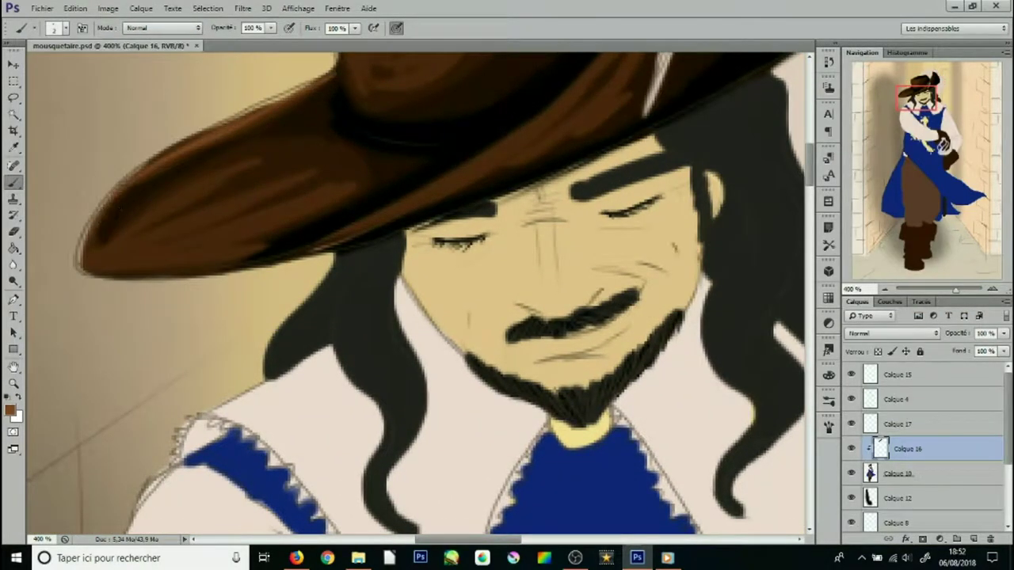
{"action": "left_click", "coordinate": [920, 87]}
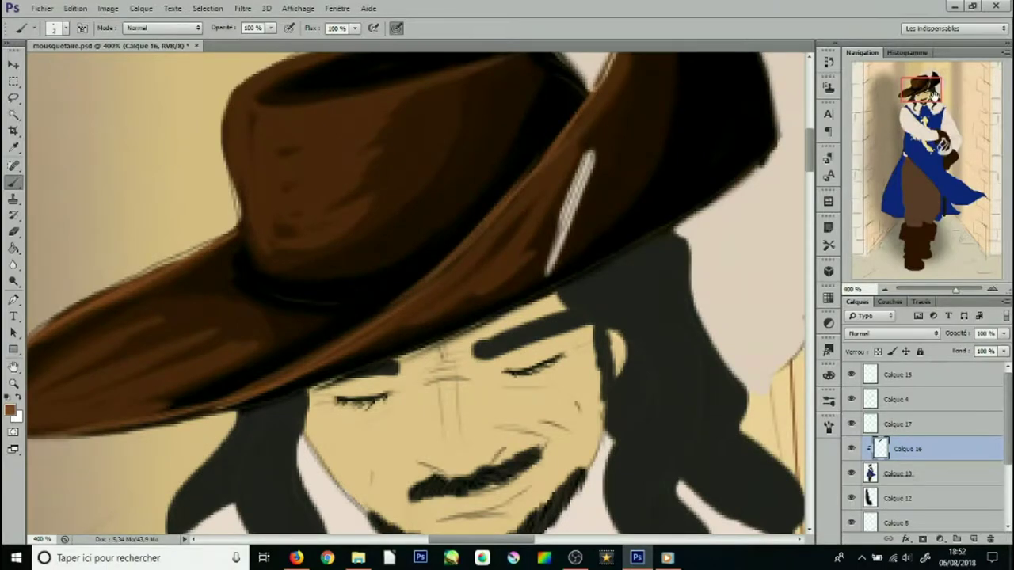
{"action": "left_click", "coordinate": [928, 82]}
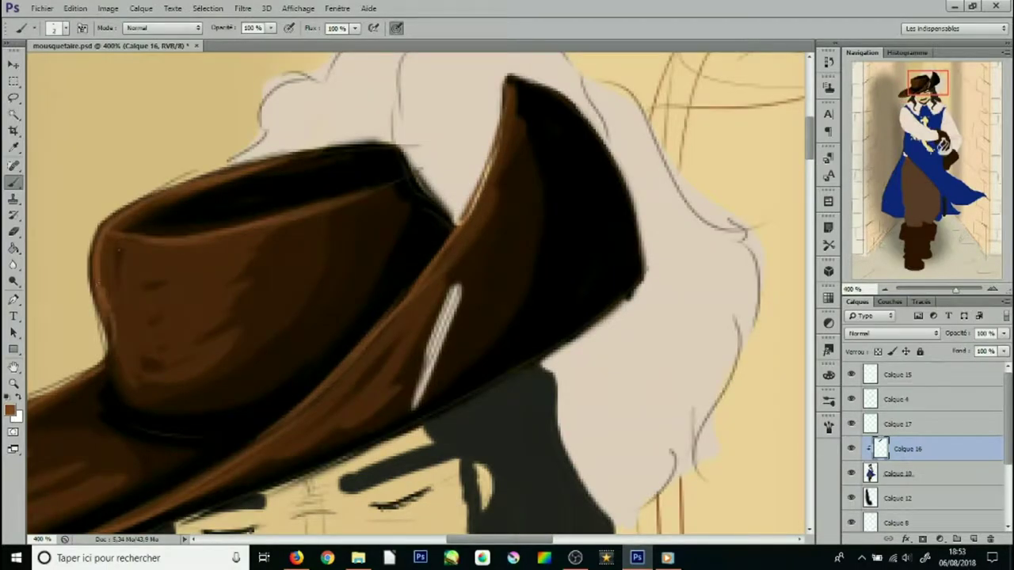
{"action": "left_click", "coordinate": [917, 86]}
{"action": "left_click", "coordinate": [13, 264]}
Smudge at size 17 to smooth the dark blotches on the hat crown and lower brim
{"action": "right_click", "coordinate": [56, 58]}
{"action": "double_click", "coordinate": [87, 159]}
{"action": "left_click_drag", "start_coordinate": [439, 344], "coordinate": [468, 252]}
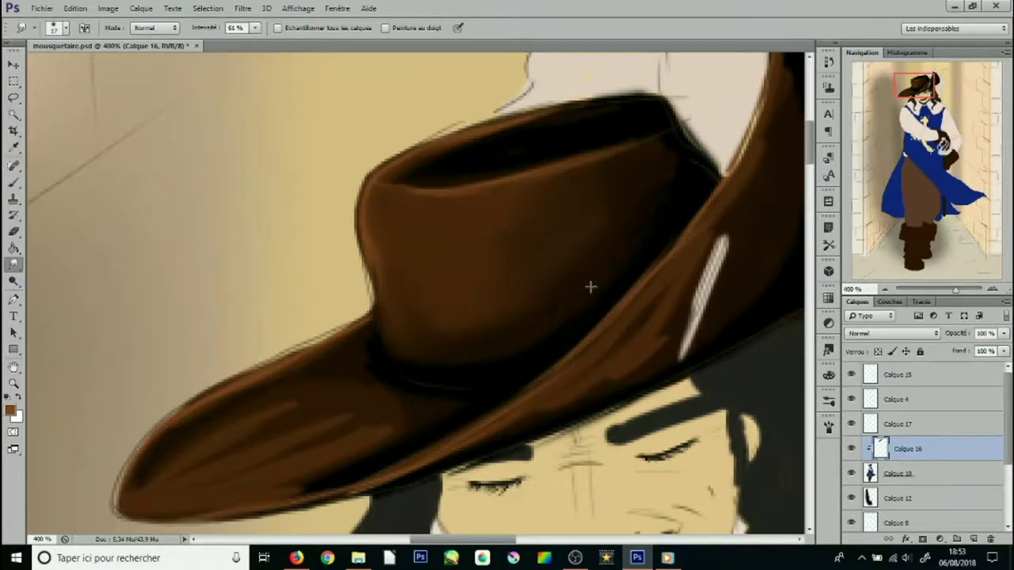
{"action": "mouse_move", "coordinate": [367, 380]}
{"action": "left_mouse_down"}
{"action": "mouse_move", "coordinate": [204, 497]}
{"action": "mouse_move", "coordinate": [617, 340]}
{"action": "mouse_move", "coordinate": [495, 427]}
{"action": "left_mouse_up"}
{"action": "left_click_drag", "start_coordinate": [794, 108], "coordinate": [592, 156]}
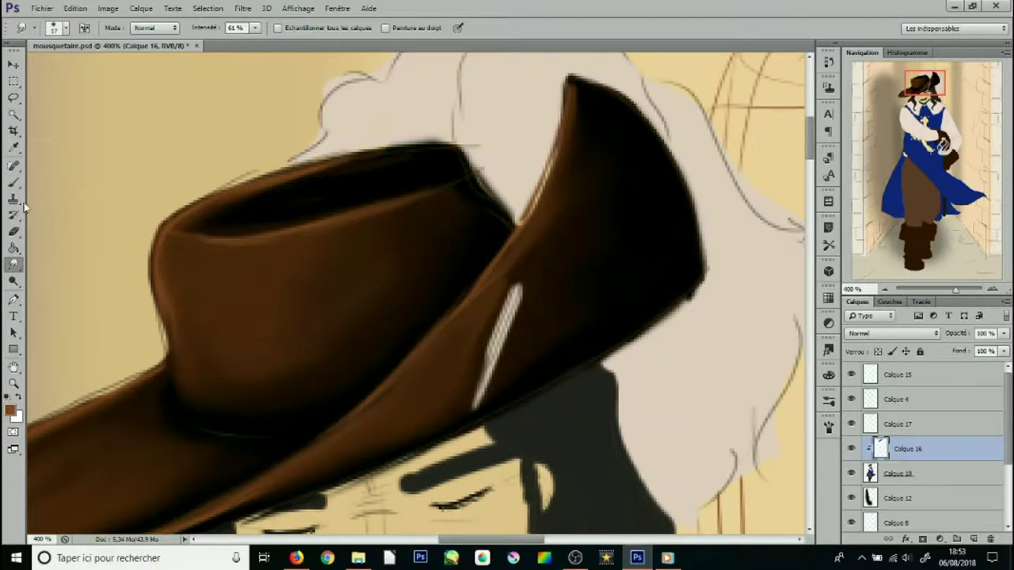
Reset colours to default black, zoom out to the whole figure, and bring up the foreground colour picker
{"action": "key", "text": "b"}
{"action": "key", "text": "d"}
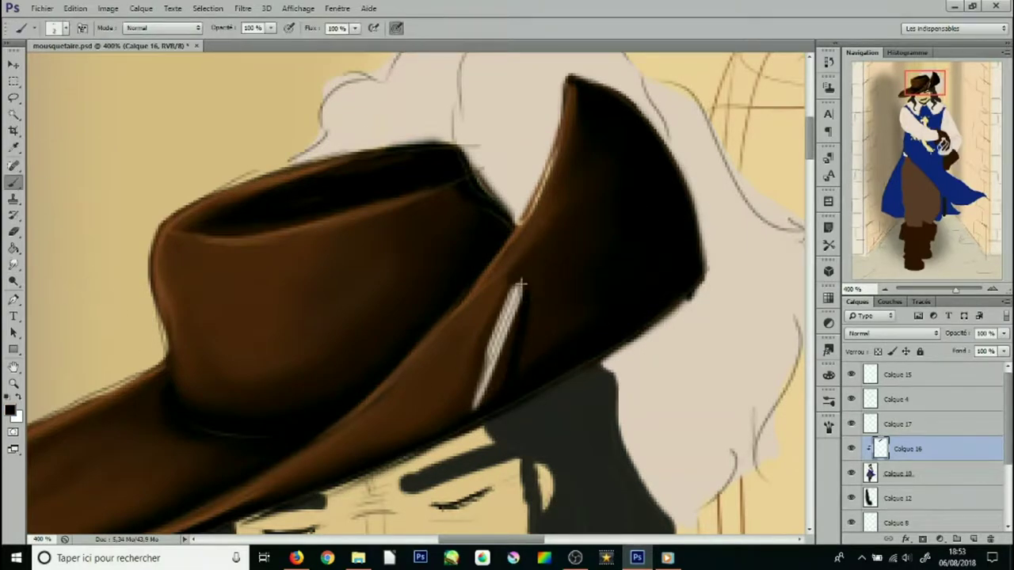
{"action": "key", "text": "z"}
{"action": "mouse_move", "coordinate": [316, 338]}
{"action": "left_mouse_down"}
{"action": "mouse_move", "coordinate": [68, 185]}
{"action": "mouse_move", "coordinate": [316, 339]}
{"action": "mouse_move", "coordinate": [412, 339]}
{"action": "left_mouse_up"}
{"action": "key", "text": "i"}
{"action": "left_click", "coordinate": [10, 410]}
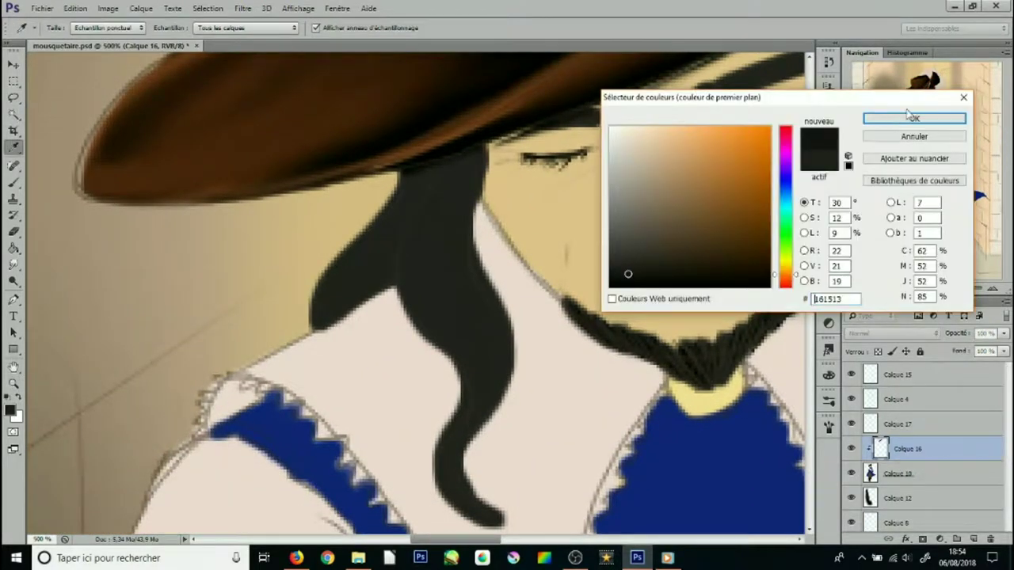
Confirm the near-black hair colour and lengthen the right and left hair strands
{"action": "key", "text": "Escape"}
{"action": "key", "text": "b"}
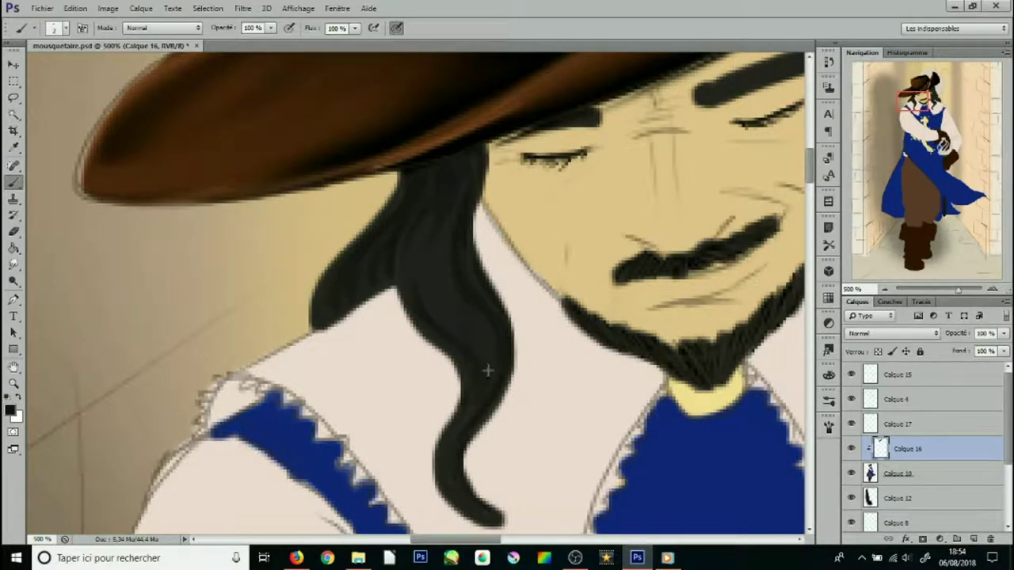
{"action": "left_click_drag", "start_coordinate": [922, 119], "coordinate": [930, 107]}
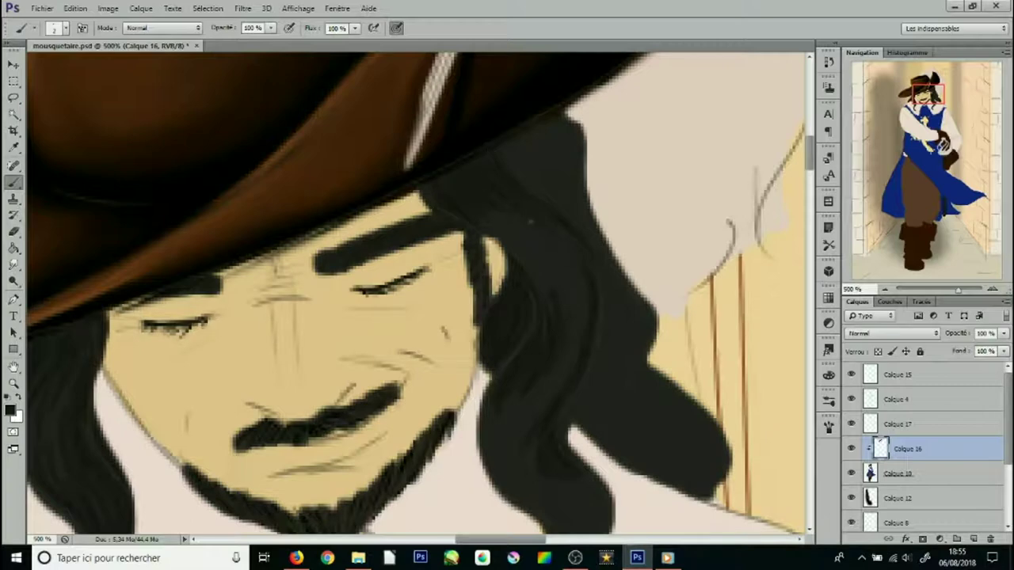
{"action": "left_click_drag", "start_coordinate": [556, 524], "coordinate": [627, 310]}
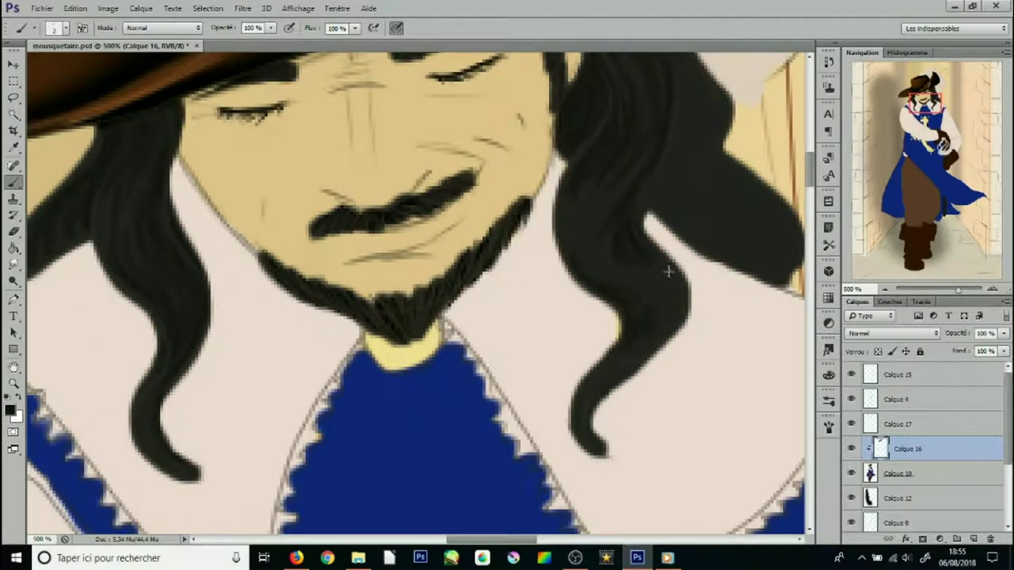
{"action": "left_click_drag", "start_coordinate": [590, 408], "coordinate": [626, 478]}
{"action": "left_click_drag", "start_coordinate": [170, 447], "coordinate": [218, 516]}
{"action": "left_click_drag", "start_coordinate": [606, 215], "coordinate": [448, 397]}
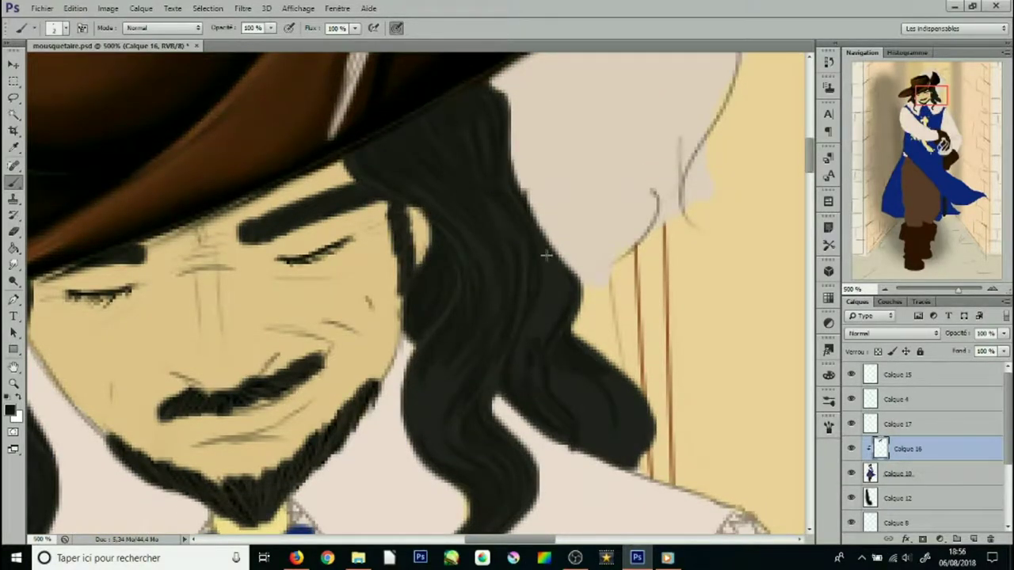
Paint dark strands near the hat brim and along the right hair lock
{"action": "left_click", "coordinate": [9, 409]}
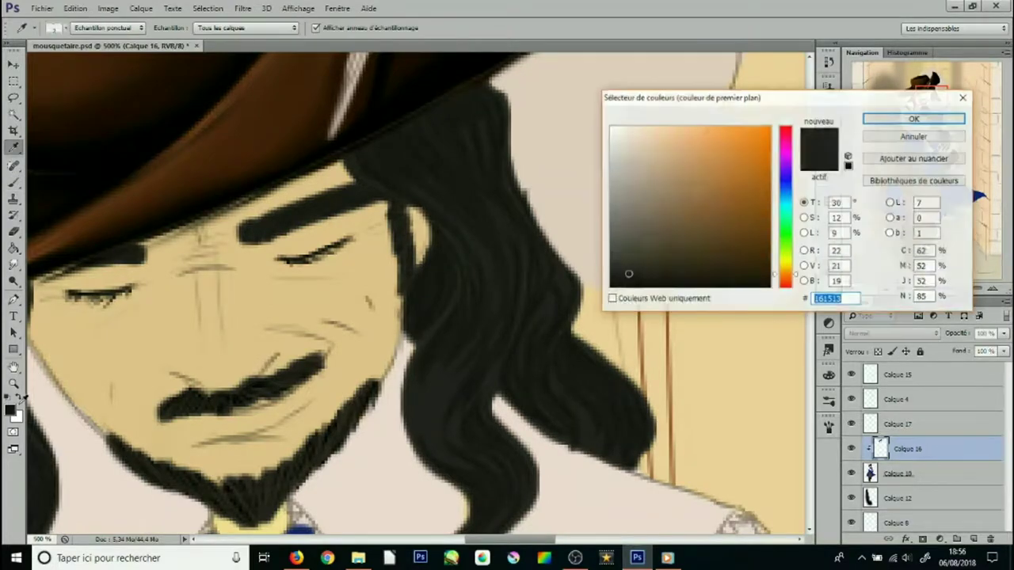
{"action": "left_click", "coordinate": [901, 115]}
{"action": "mouse_move", "coordinate": [353, 170]}
{"action": "left_mouse_down"}
{"action": "mouse_move", "coordinate": [448, 123]}
{"action": "mouse_move", "coordinate": [369, 142]}
{"action": "mouse_move", "coordinate": [499, 103]}
{"action": "mouse_move", "coordinate": [448, 151]}
{"action": "mouse_move", "coordinate": [495, 111]}
{"action": "left_mouse_up"}
{"action": "mouse_move", "coordinate": [548, 224]}
{"action": "left_mouse_down"}
{"action": "mouse_move", "coordinate": [525, 404]}
{"action": "mouse_move", "coordinate": [539, 409]}
{"action": "mouse_move", "coordinate": [541, 398]}
{"action": "mouse_move", "coordinate": [599, 381]}
{"action": "mouse_move", "coordinate": [566, 361]}
{"action": "left_mouse_up"}
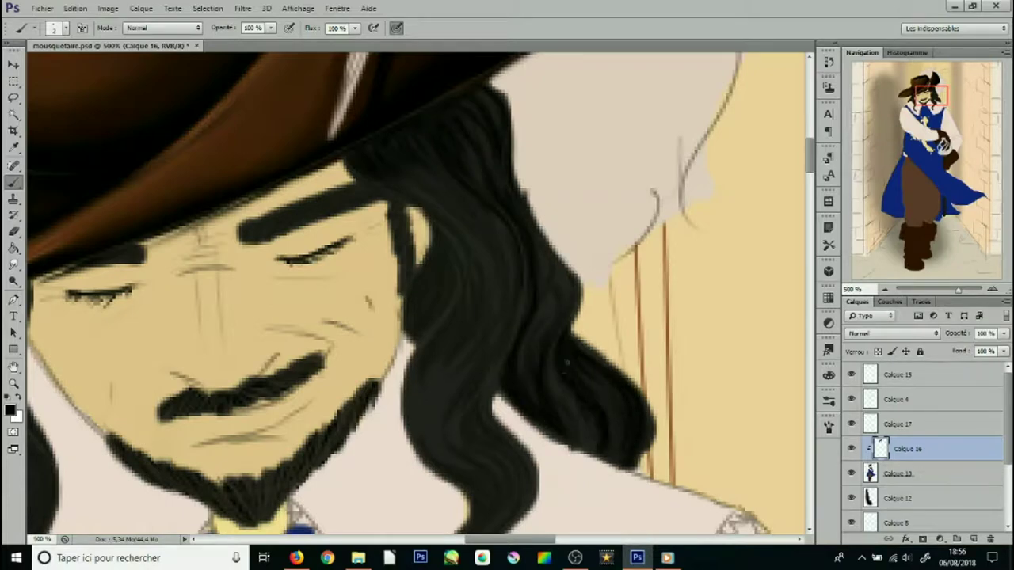
{"action": "left_click_drag", "start_coordinate": [505, 182], "coordinate": [535, 263]}
{"action": "mouse_move", "coordinate": [434, 238]}
{"action": "left_mouse_down"}
{"action": "mouse_move", "coordinate": [427, 294]}
{"action": "mouse_move", "coordinate": [506, 483]}
{"action": "mouse_move", "coordinate": [525, 341]}
{"action": "mouse_move", "coordinate": [467, 475]}
{"action": "mouse_move", "coordinate": [514, 394]}
{"action": "left_mouse_up"}
{"action": "left_click_drag", "start_coordinate": [479, 237], "coordinate": [455, 281]}
{"action": "left_click_drag", "start_coordinate": [261, 237], "coordinate": [471, 253]}
Fill out and extend the left hair lock with dark strands
{"action": "left_click_drag", "start_coordinate": [262, 158], "coordinate": [262, 217]}
{"action": "left_click_drag", "start_coordinate": [214, 175], "coordinate": [176, 245]}
{"action": "left_click_drag", "start_coordinate": [198, 210], "coordinate": [176, 289]}
{"action": "left_click_drag", "start_coordinate": [198, 174], "coordinate": [140, 280]}
{"action": "mouse_move", "coordinate": [235, 195]}
{"action": "left_mouse_down"}
{"action": "mouse_move", "coordinate": [251, 305]}
{"action": "mouse_move", "coordinate": [289, 376]}
{"action": "left_mouse_up"}
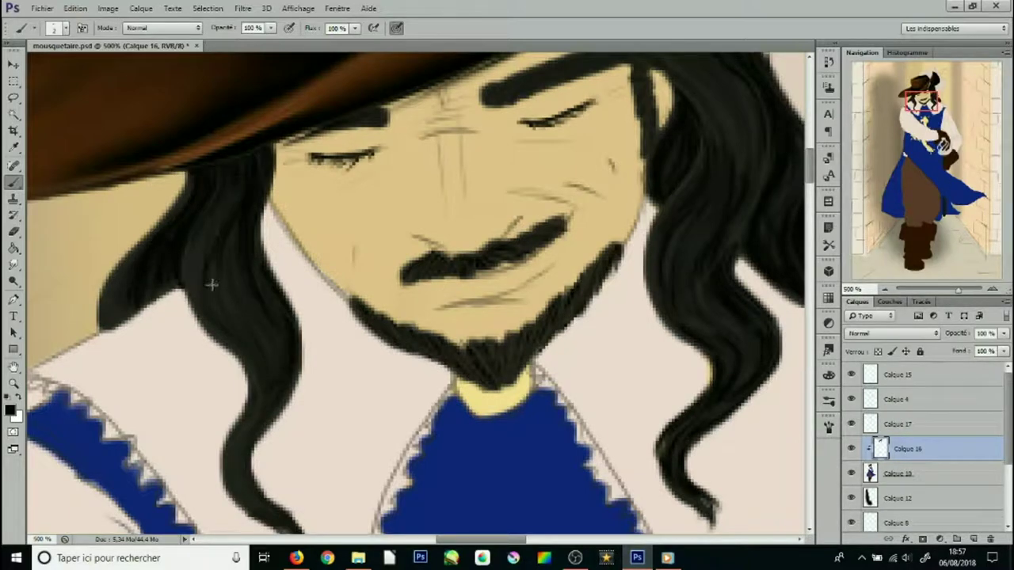
{"action": "left_click_drag", "start_coordinate": [219, 235], "coordinate": [242, 396]}
{"action": "left_click_drag", "start_coordinate": [202, 214], "coordinate": [235, 335]}
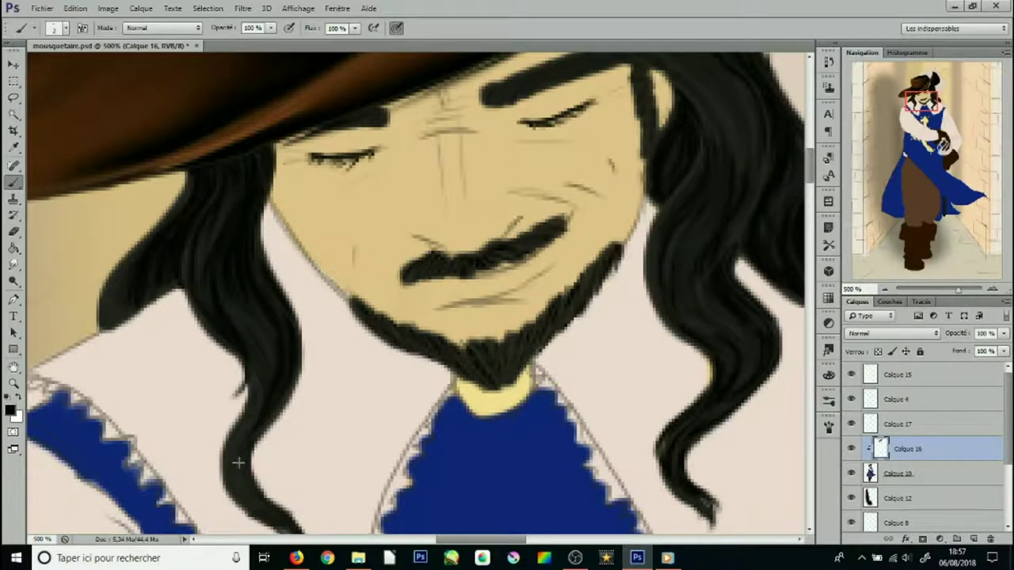
{"action": "left_click_drag", "start_coordinate": [237, 457], "coordinate": [279, 510]}
Darken the hair's outer edge and deepen the strands on the right
{"action": "left_click", "coordinate": [11, 410]}
{"action": "left_click", "coordinate": [895, 115]}
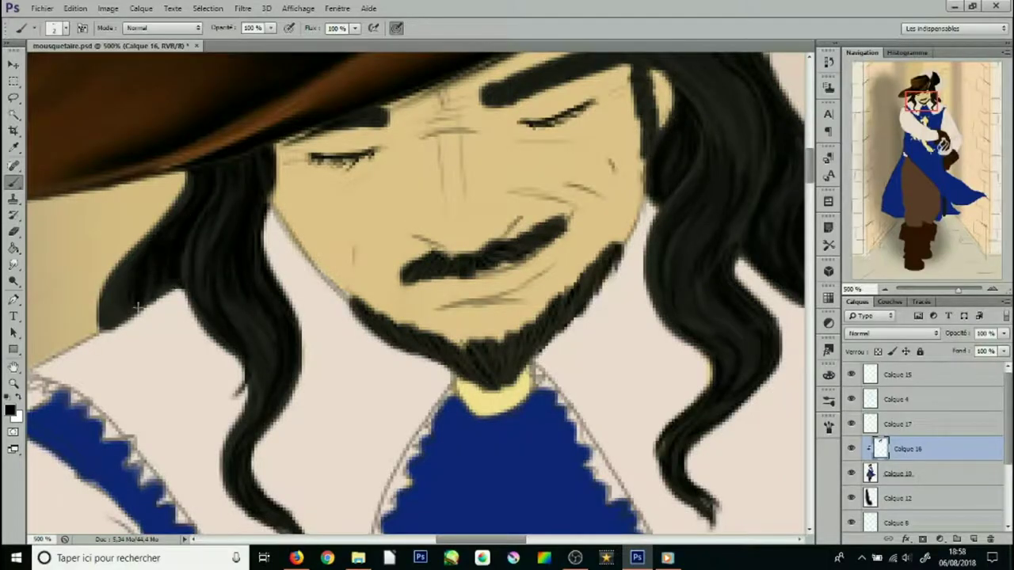
{"action": "left_click_drag", "start_coordinate": [138, 306], "coordinate": [131, 266]}
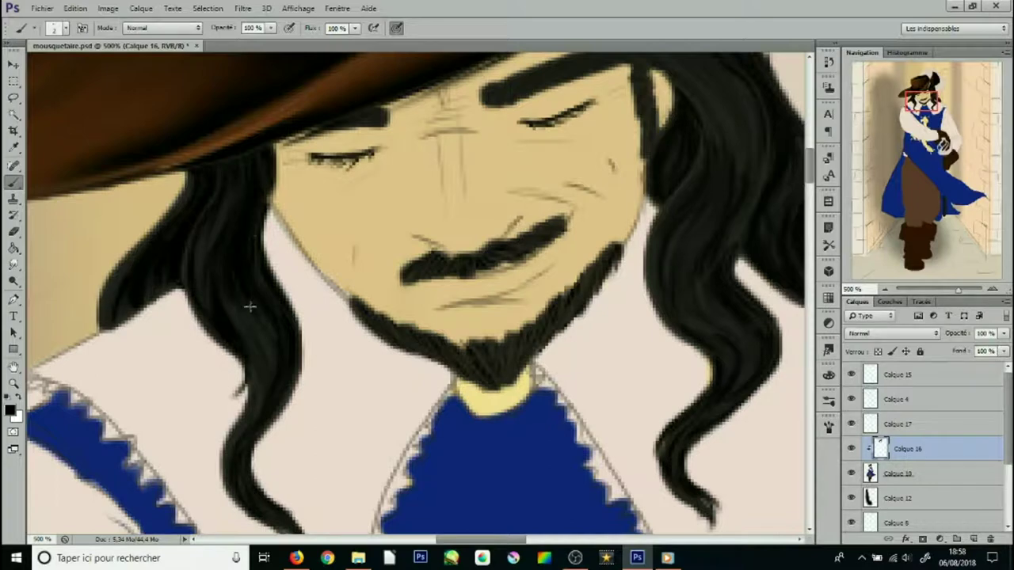
{"action": "left_click_drag", "start_coordinate": [668, 144], "coordinate": [470, 279]}
{"action": "mouse_move", "coordinate": [489, 232]}
{"action": "left_mouse_down"}
{"action": "mouse_move", "coordinate": [514, 203]}
{"action": "mouse_move", "coordinate": [487, 379]}
{"action": "left_mouse_up"}
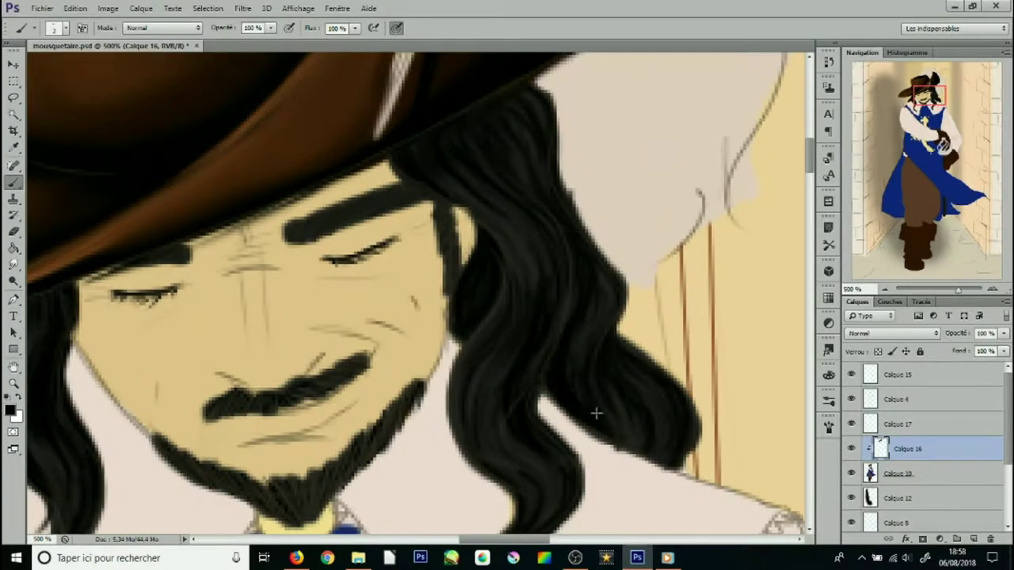
{"action": "left_click_drag", "start_coordinate": [528, 179], "coordinate": [556, 158]}
{"action": "mouse_move", "coordinate": [531, 368]}
{"action": "left_mouse_down"}
{"action": "mouse_move", "coordinate": [554, 460]}
{"action": "mouse_move", "coordinate": [486, 364]}
{"action": "mouse_move", "coordinate": [505, 315]}
{"action": "left_mouse_up"}
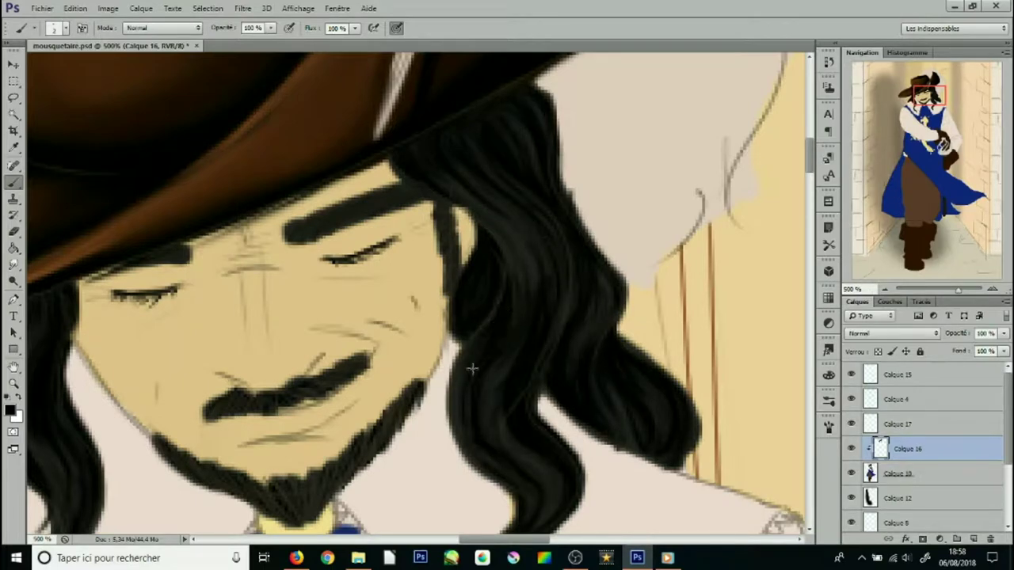
Extend the beard along the jawline to the cheek and darken the moustache's right end
{"action": "scroll", "coordinate": [504, 315], "scroll_direction": "down", "scroll_amount": 5}
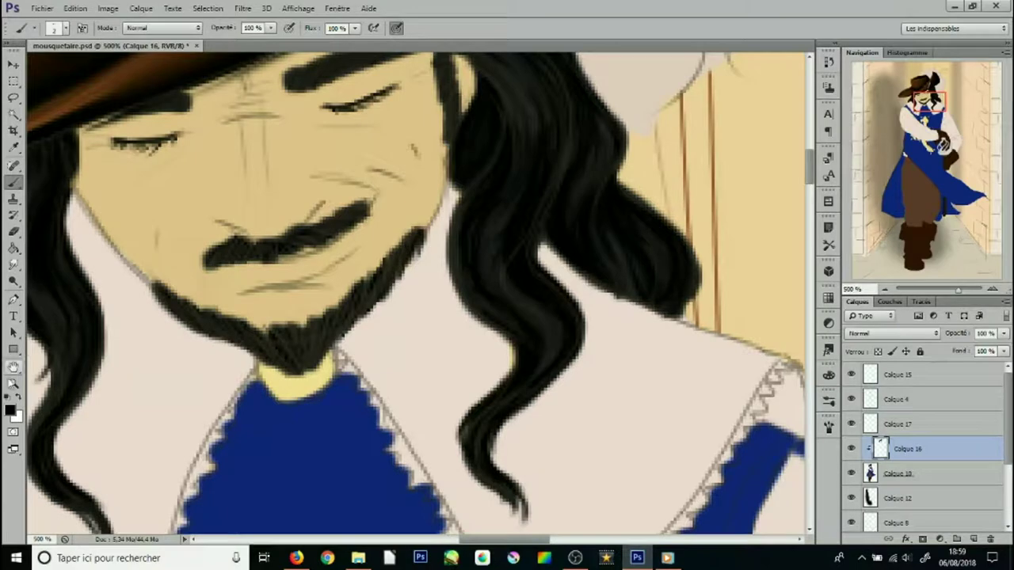
{"action": "key", "text": "z"}
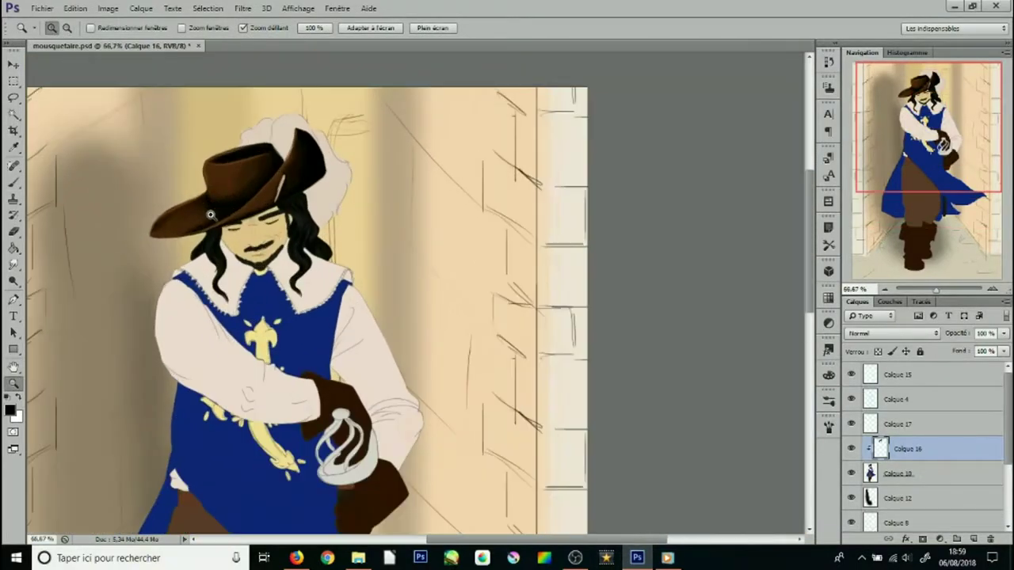
{"action": "left_click_drag", "start_coordinate": [94, 182], "coordinate": [93, 181]}
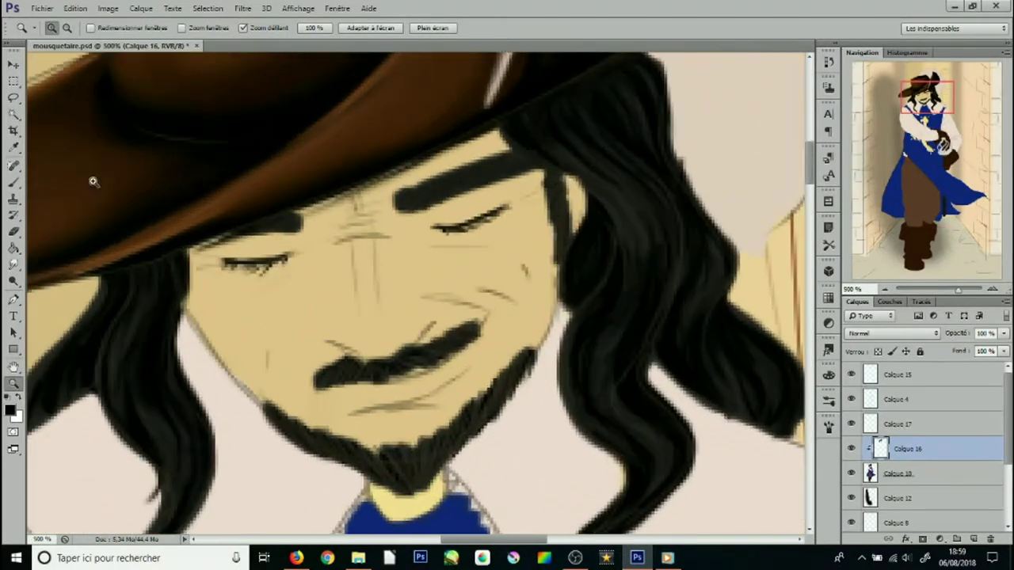
{"action": "key", "text": "b"}
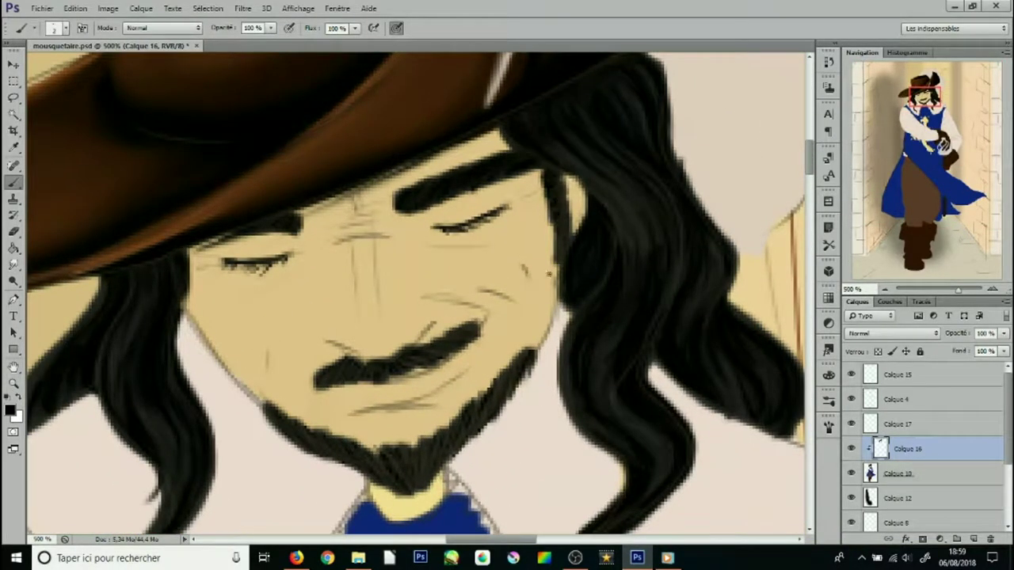
{"action": "mouse_move", "coordinate": [311, 432]}
{"action": "left_mouse_down"}
{"action": "mouse_move", "coordinate": [428, 479]}
{"action": "mouse_move", "coordinate": [553, 310]}
{"action": "left_mouse_up"}
{"action": "left_click_drag", "start_coordinate": [435, 336], "coordinate": [491, 317]}
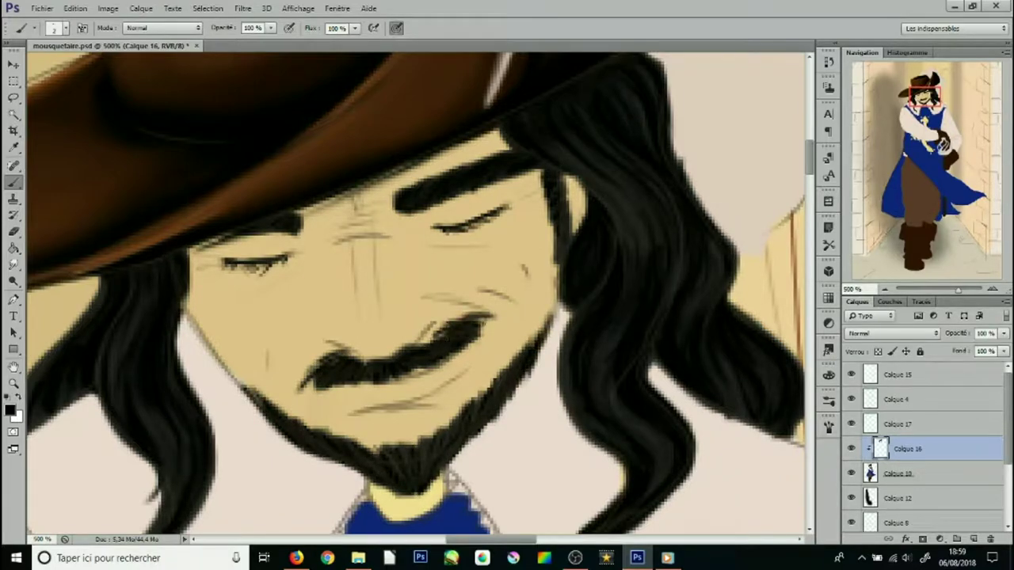
Sample the face's skin colour and add a new layer at 50% opacity
{"action": "left_click", "coordinate": [13, 148]}
{"action": "left_click", "coordinate": [365, 285]}
{"action": "left_click", "coordinate": [9, 408]}
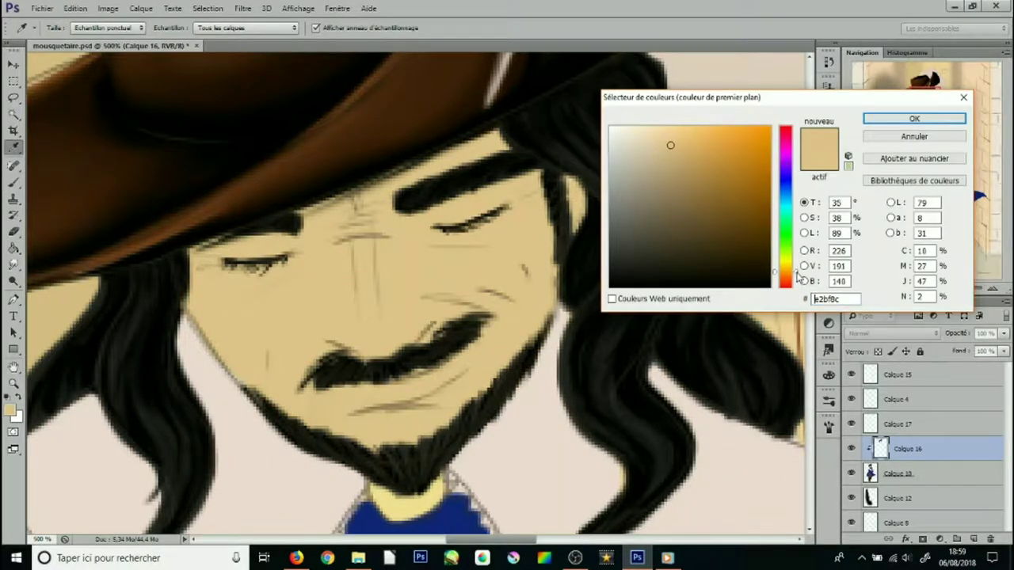
{"action": "left_click", "coordinate": [914, 118]}
{"action": "key", "text": "b"}
{"action": "right_click", "coordinate": [48, 87]}
{"action": "left_click", "coordinate": [973, 546]}
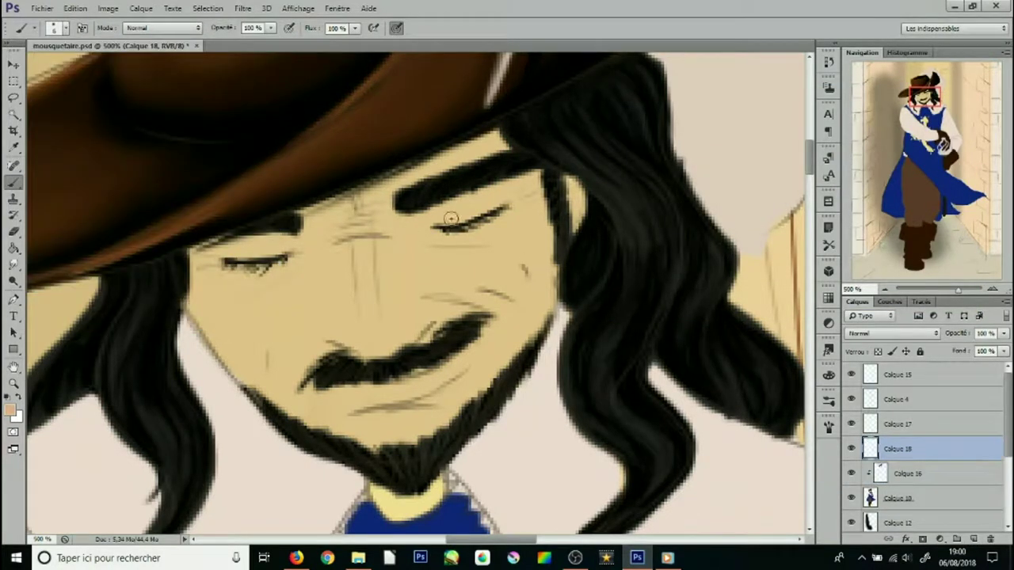
{"action": "key", "text": "5"}
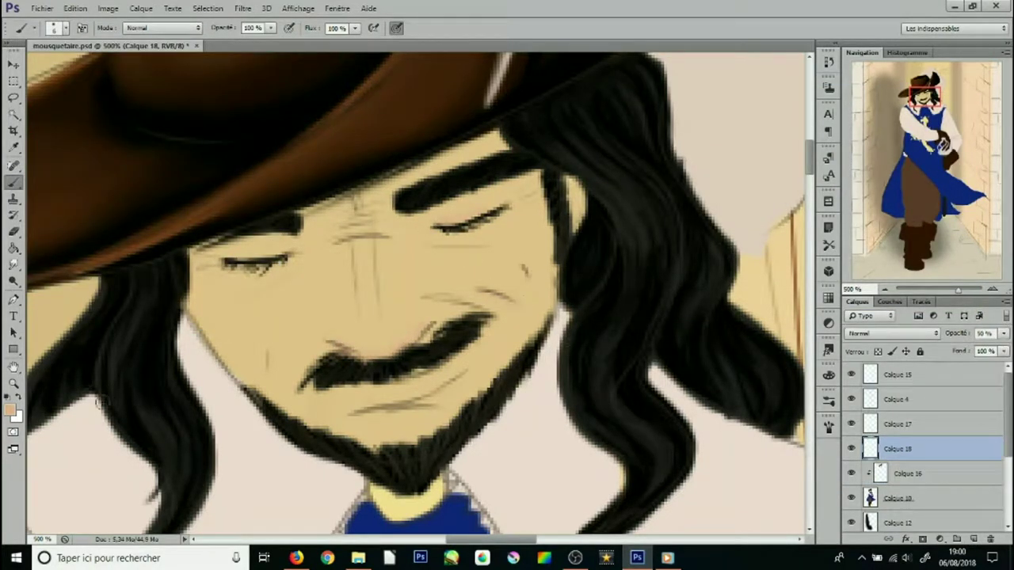
With a darker skin tone, shade the nose, under both eyes, beside the moustache and under the lip
{"action": "left_click", "coordinate": [10, 410]}
{"action": "left_click", "coordinate": [668, 140]}
{"action": "key", "text": "Return"}
{"action": "left_click", "coordinate": [10, 409]}
{"action": "key", "text": "Return"}
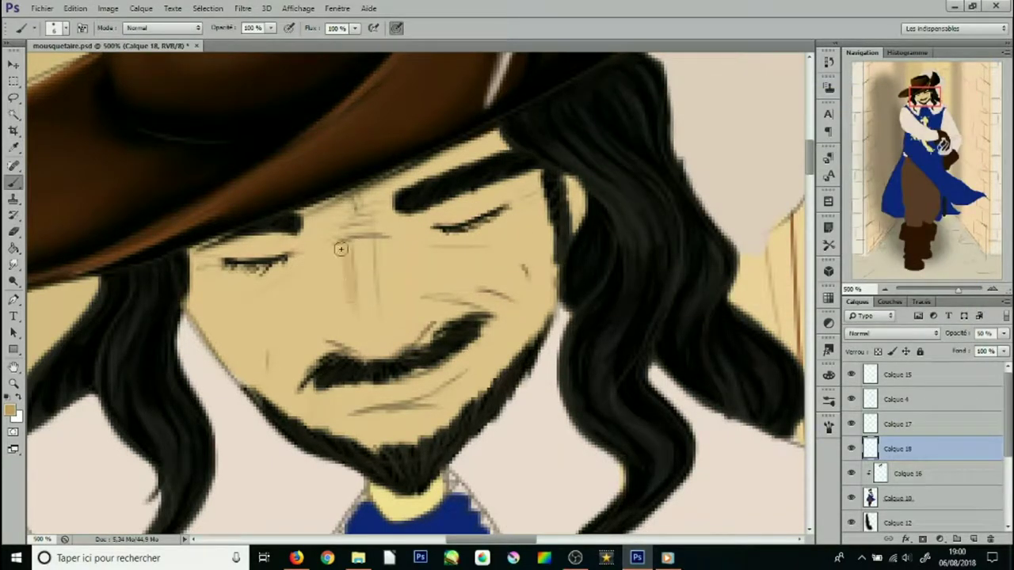
{"action": "left_click_drag", "start_coordinate": [340, 249], "coordinate": [406, 339]}
{"action": "mouse_move", "coordinate": [381, 264]}
{"action": "left_mouse_down"}
{"action": "mouse_move", "coordinate": [373, 226]}
{"action": "mouse_move", "coordinate": [500, 217]}
{"action": "left_mouse_up"}
{"action": "left_click_drag", "start_coordinate": [220, 282], "coordinate": [282, 274]}
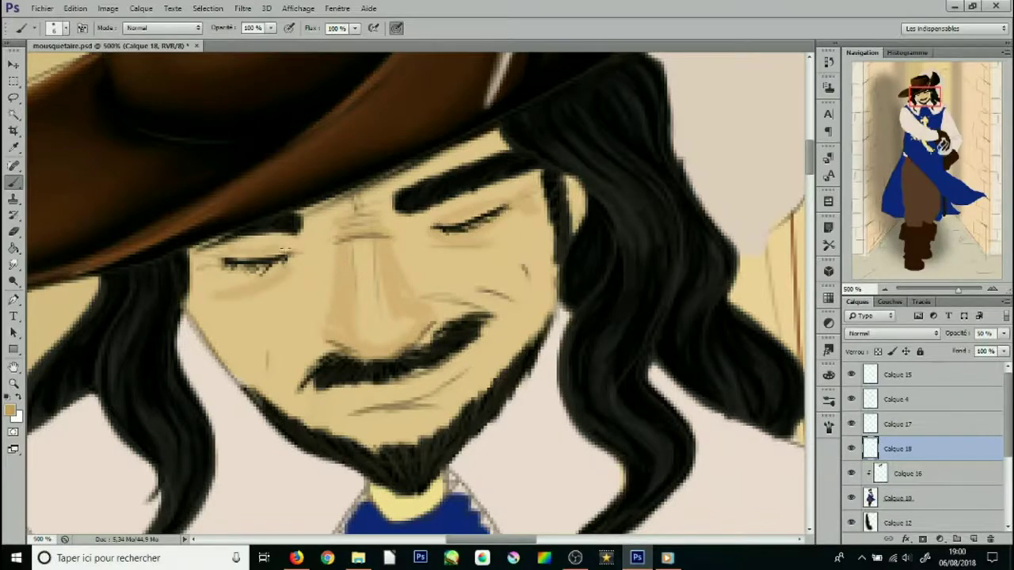
{"action": "left_click_drag", "start_coordinate": [476, 291], "coordinate": [538, 284]}
{"action": "left_click_drag", "start_coordinate": [352, 412], "coordinate": [460, 391]}
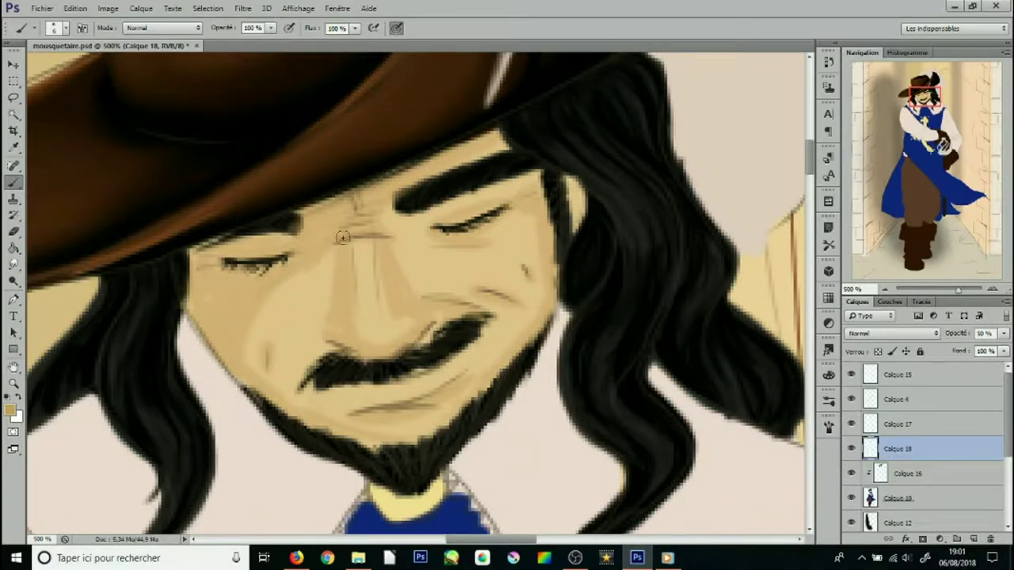
Paint a light beige highlight on the left cheek and reduce the brush to size 3
{"action": "left_click", "coordinate": [10, 410]}
{"action": "key", "text": "Return"}
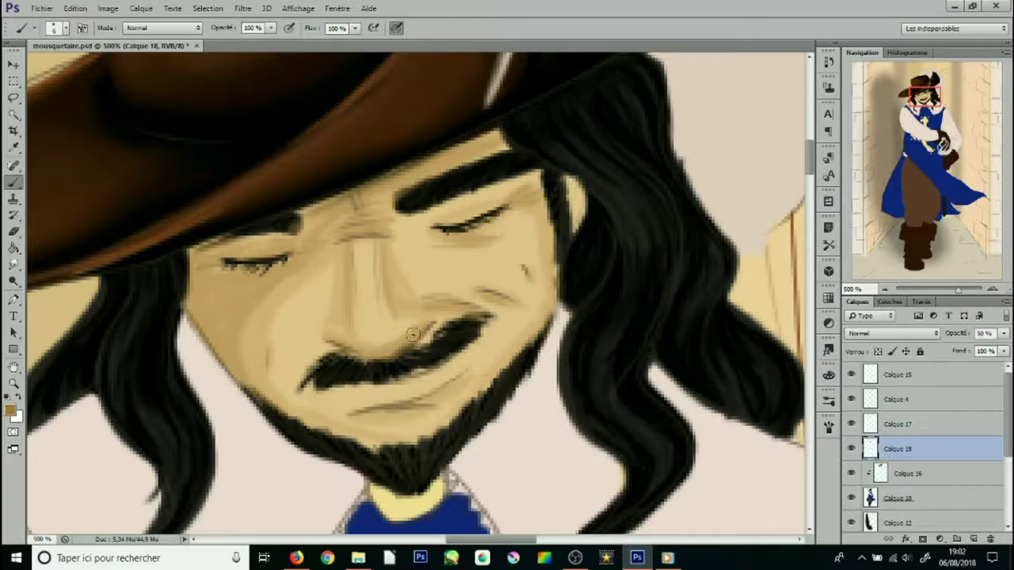
{"action": "left_click", "coordinate": [10, 410]}
{"action": "key", "text": "Return"}
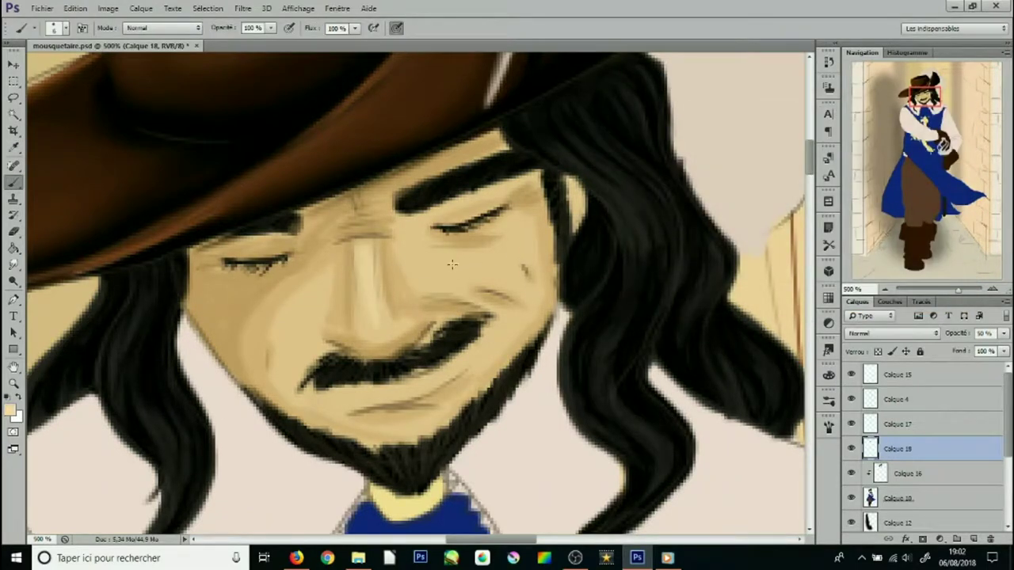
{"action": "left_click_drag", "start_coordinate": [215, 301], "coordinate": [260, 320]}
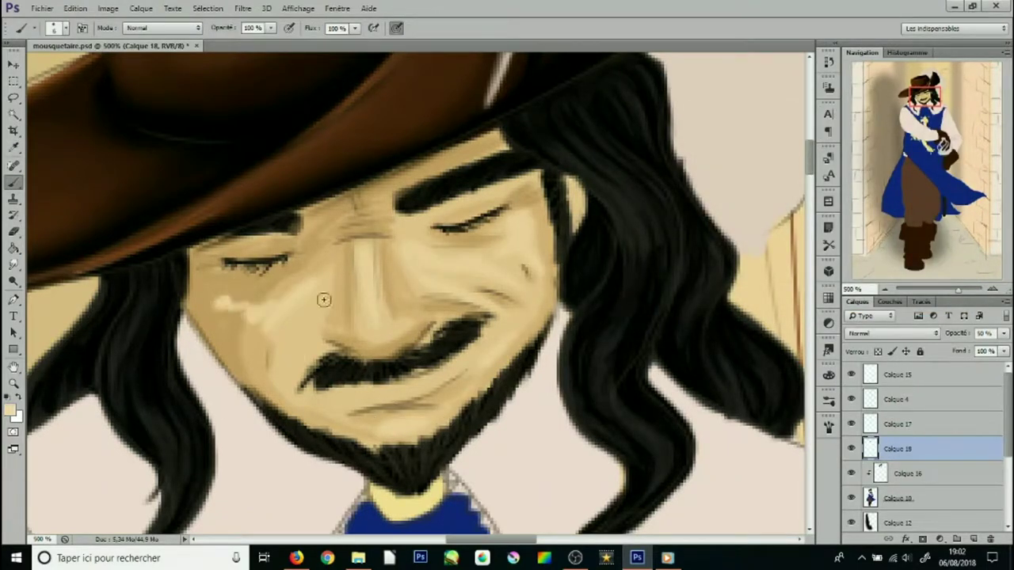
{"action": "left_click", "coordinate": [67, 28]}
{"action": "left_click", "coordinate": [24, 74]}
{"action": "left_click", "coordinate": [346, 242]}
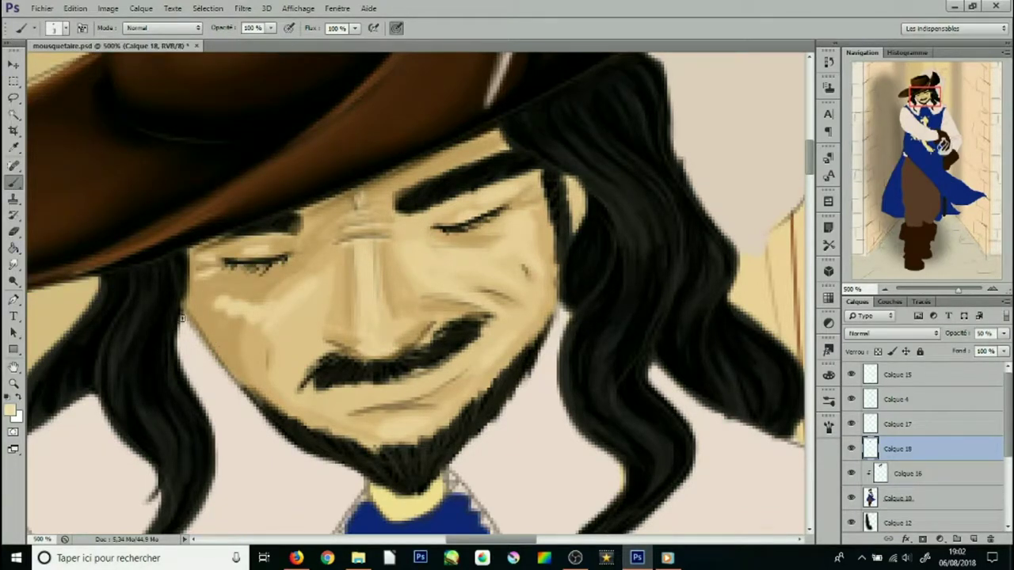
Blend the cheek highlights with a size-6 smudge, then pick a tan skin tone
{"action": "left_click", "coordinate": [11, 410]}
{"action": "left_click", "coordinate": [895, 116]}
{"action": "left_click", "coordinate": [13, 263]}
{"action": "left_click", "coordinate": [66, 27]}
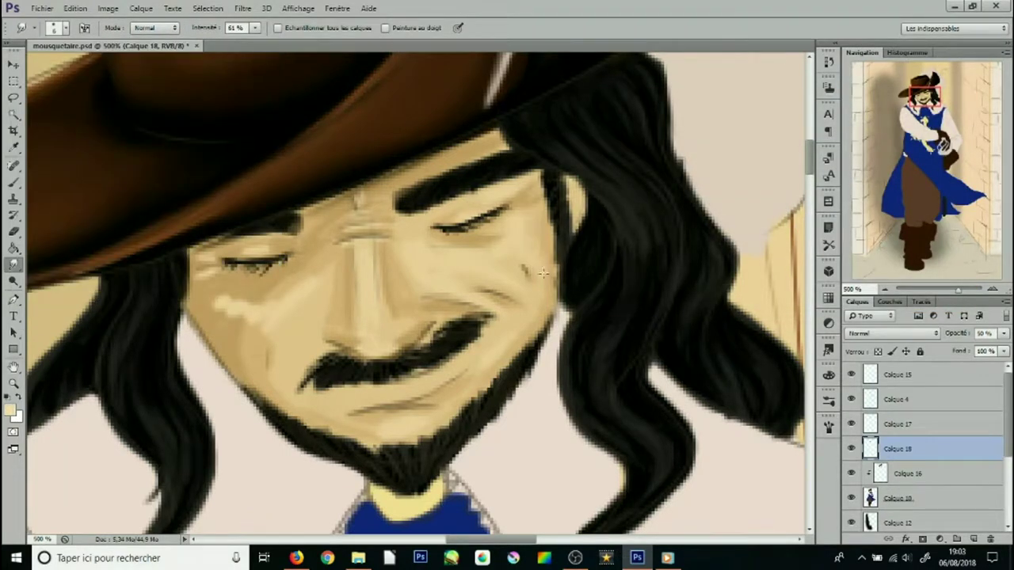
{"action": "left_click_drag", "start_coordinate": [261, 316], "coordinate": [219, 296]}
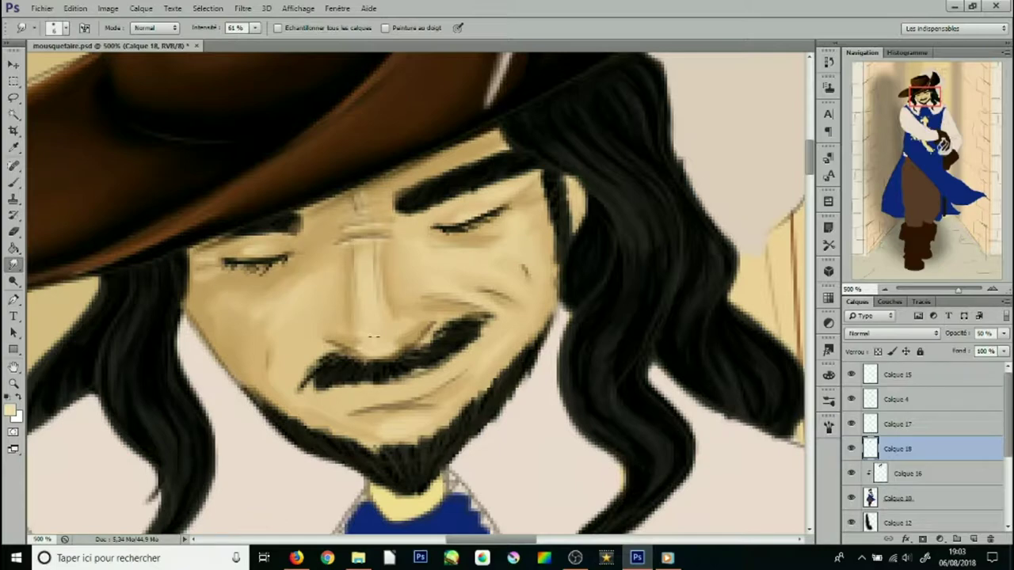
{"action": "left_click", "coordinate": [11, 411]}
{"action": "left_click", "coordinate": [674, 151]}
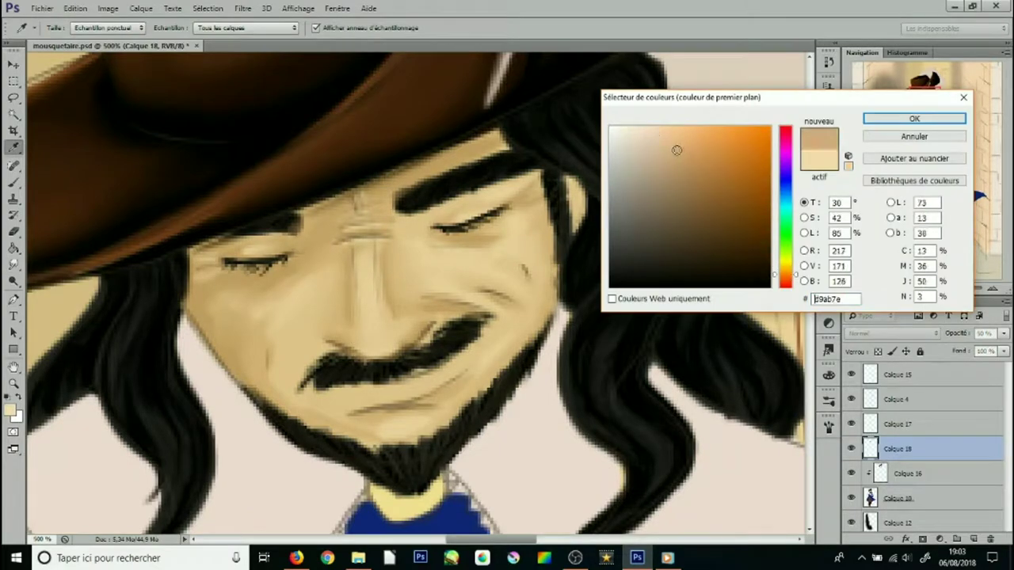
Choose a dark brown in the Color Picker for the lower lip, then zoom out to the whole figure
{"action": "left_click", "coordinate": [889, 115]}
{"action": "key", "text": "b"}
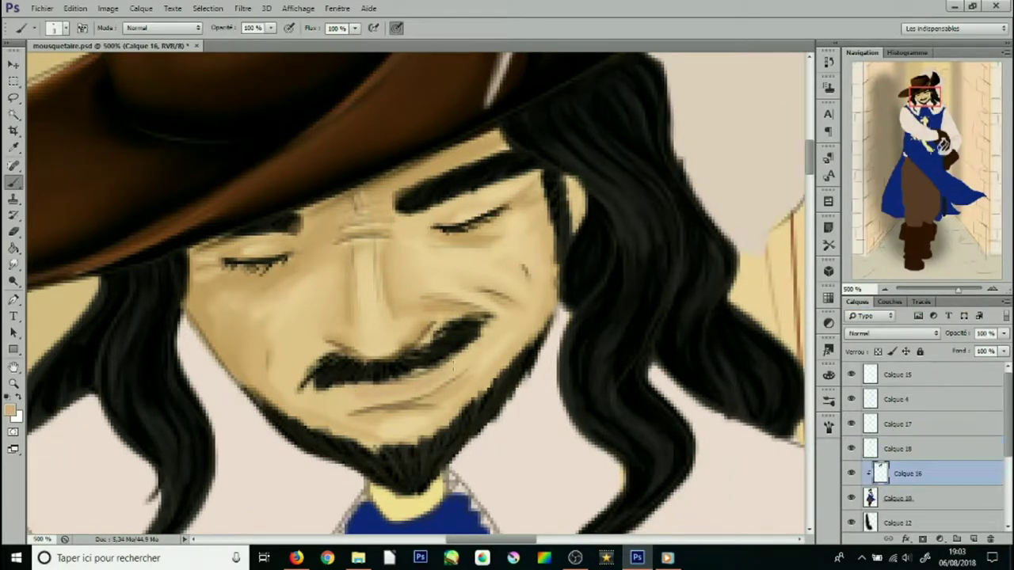
{"action": "left_click", "coordinate": [11, 410]}
{"action": "left_click", "coordinate": [910, 117]}
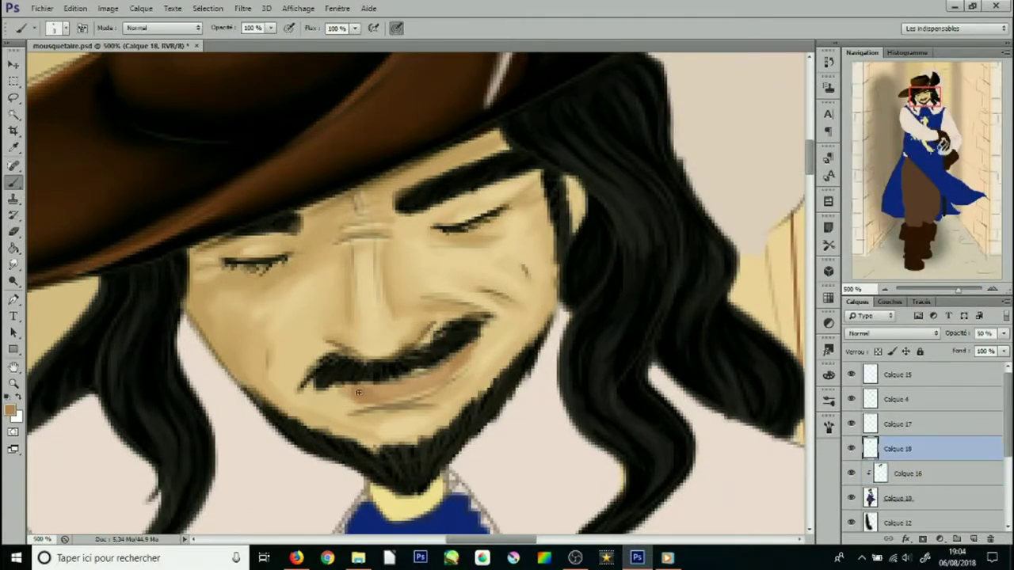
{"action": "left_click", "coordinate": [11, 411]}
{"action": "left_click", "coordinate": [708, 204]}
{"action": "left_click", "coordinate": [898, 115]}
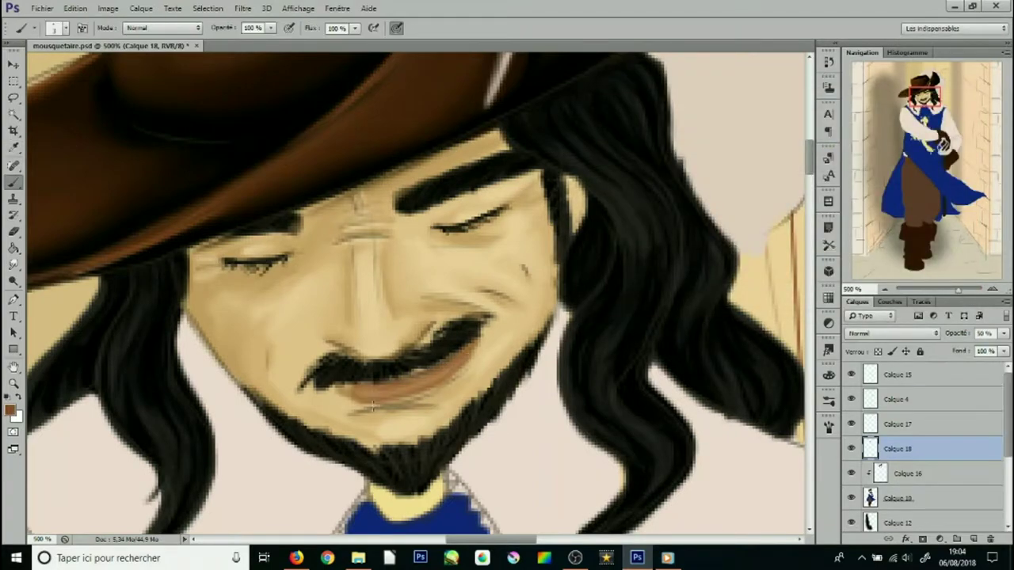
{"action": "key", "text": "z"}
{"action": "left_click", "coordinate": [425, 161], "text": "alt"}
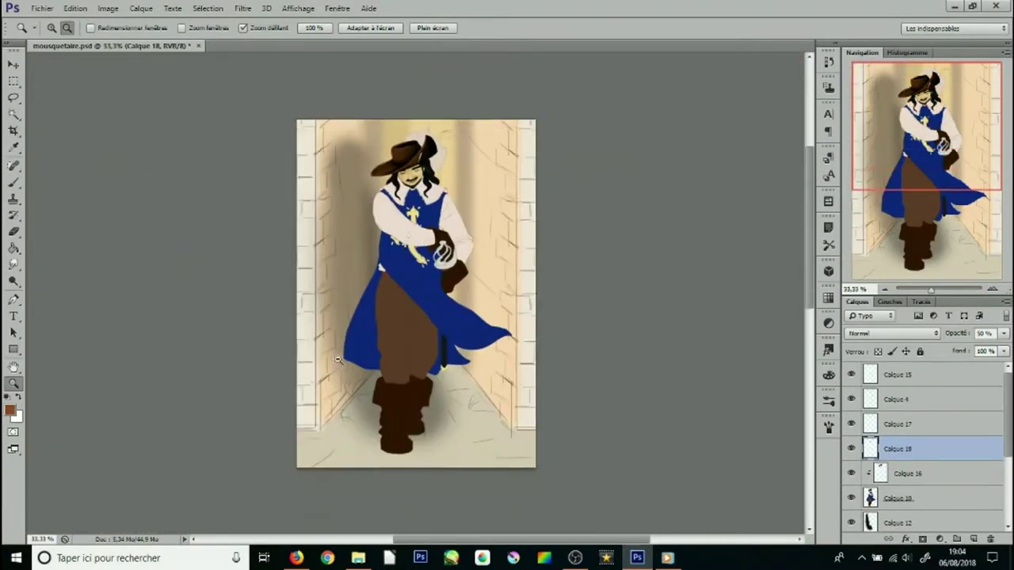
Re-sample the face's skin tan and paint light cream highlights beside the nose and cheek
{"action": "left_click", "coordinate": [425, 161]}
{"action": "key", "text": "b"}
{"action": "left_click", "coordinate": [528, 292], "text": "alt"}
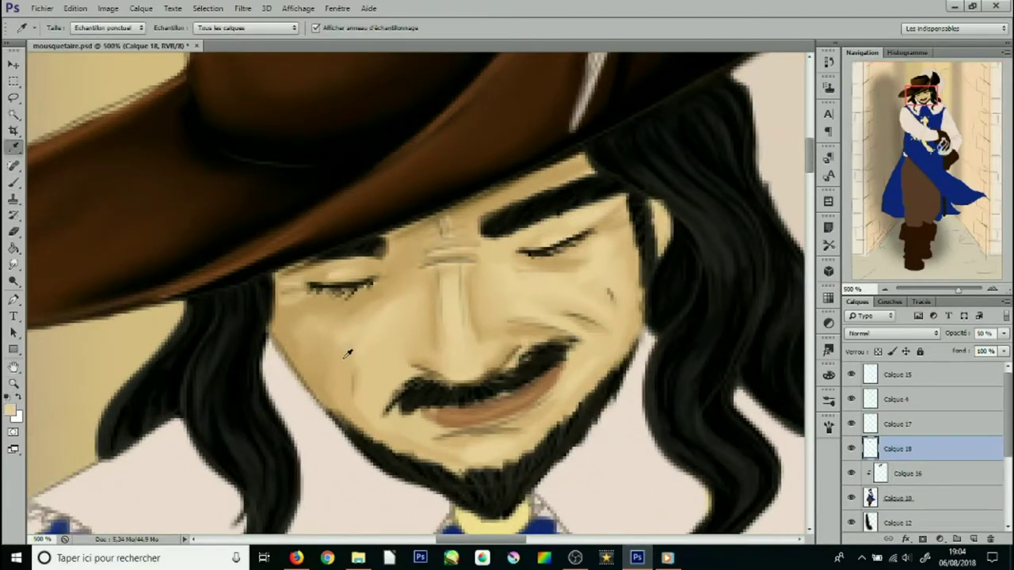
{"action": "left_click", "coordinate": [471, 292], "text": "alt"}
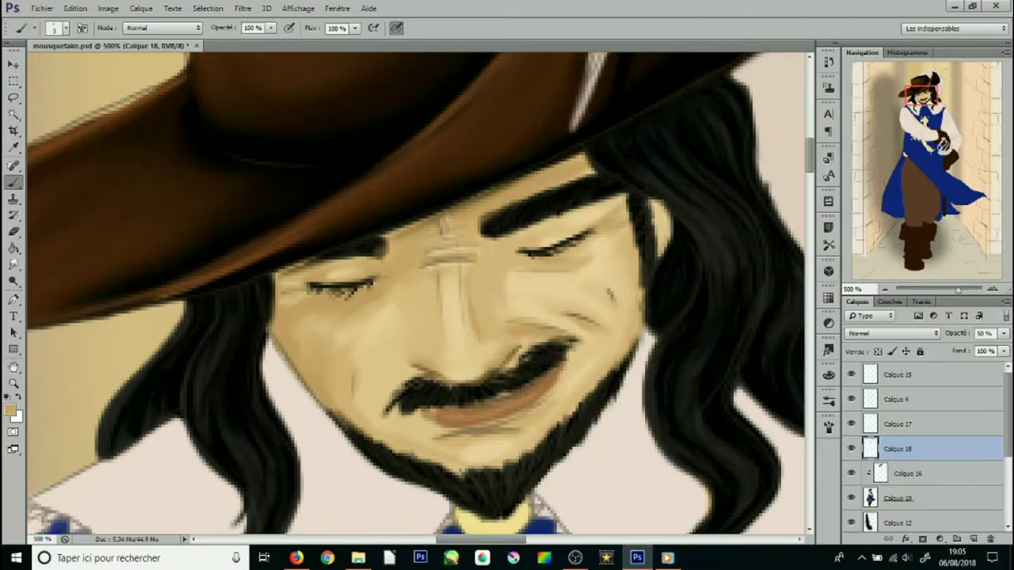
{"action": "key", "text": "r"}
{"action": "key", "text": "b"}
{"action": "left_click", "coordinate": [459, 332], "text": "alt"}
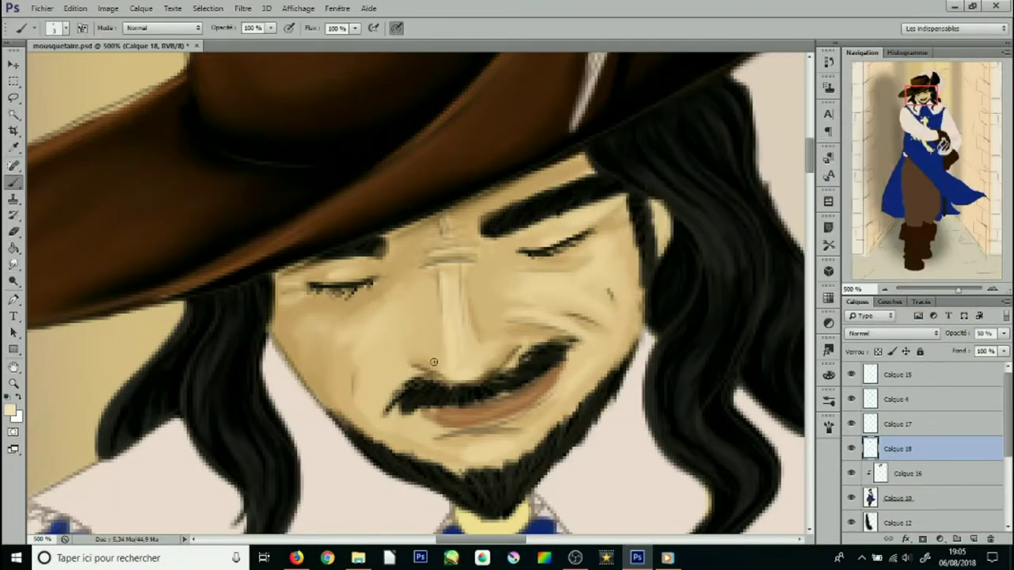
{"action": "left_click_drag", "start_coordinate": [437, 308], "coordinate": [317, 319]}
{"action": "key", "text": "r"}
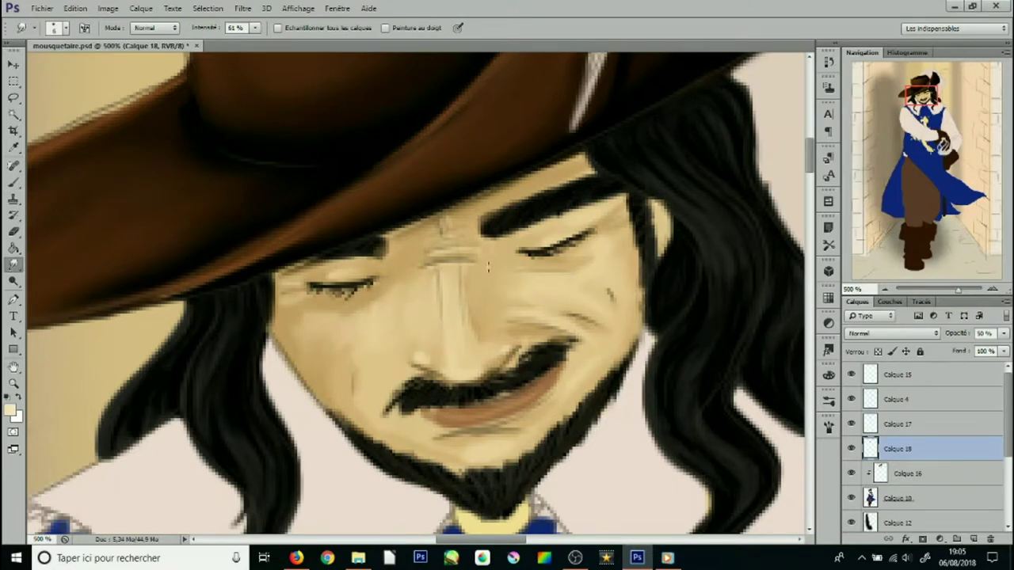
Make Calque 4 the working layer and zoom in closely on the musketeer's face
{"action": "key", "text": "z"}
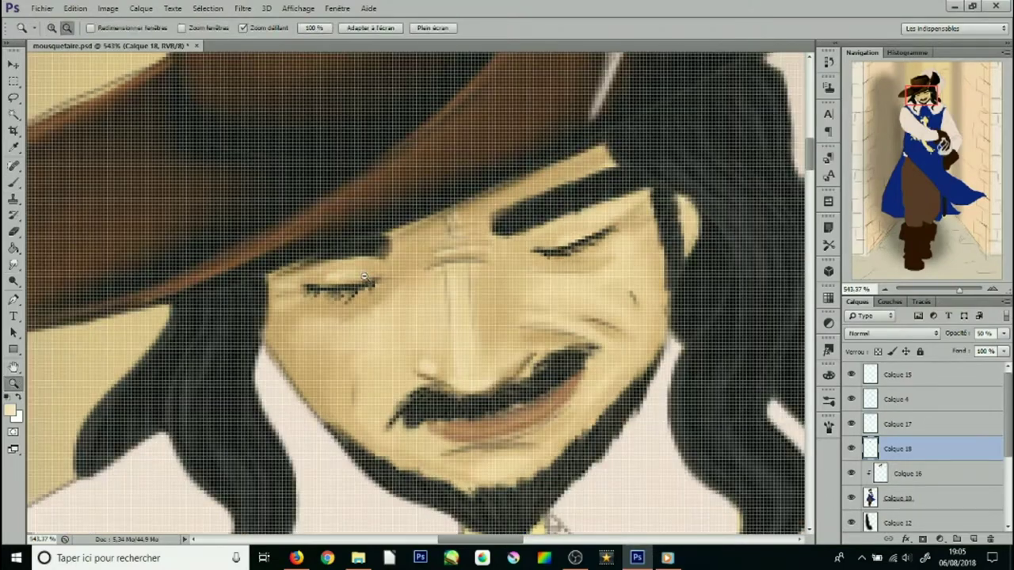
{"action": "left_click", "coordinate": [398, 414], "text": "alt"}
{"action": "left_click", "coordinate": [430, 349], "text": "alt"}
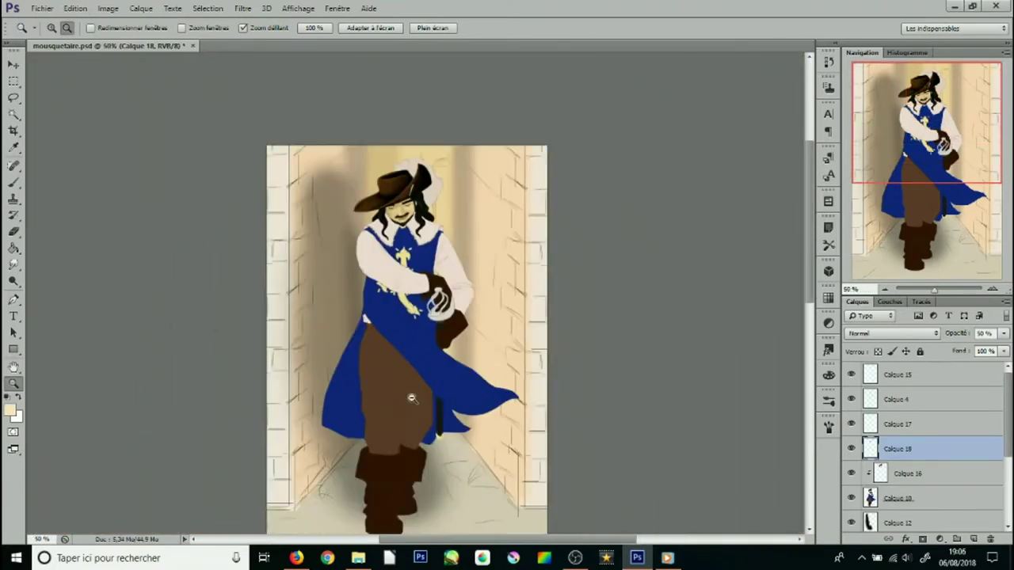
{"action": "left_click", "coordinate": [383, 361], "text": "alt"}
{"action": "mouse_move", "coordinate": [385, 163]}
{"action": "left_mouse_down"}
{"action": "mouse_move", "coordinate": [935, 107]}
{"action": "mouse_move", "coordinate": [927, 98]}
{"action": "left_mouse_up"}
{"action": "left_click", "coordinate": [897, 399]}
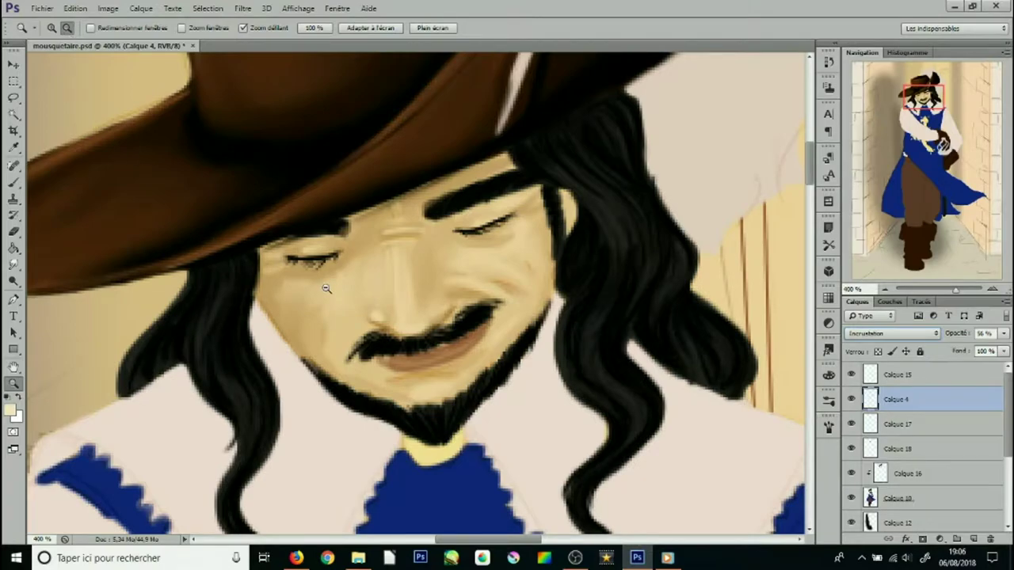
{"action": "left_click", "coordinate": [302, 281], "text": "alt"}
{"action": "left_click", "coordinate": [317, 229], "text": "alt"}
{"action": "left_click", "coordinate": [385, 227], "text": "alt"}
{"action": "left_click_drag", "start_coordinate": [392, 159], "coordinate": [400, 154]}
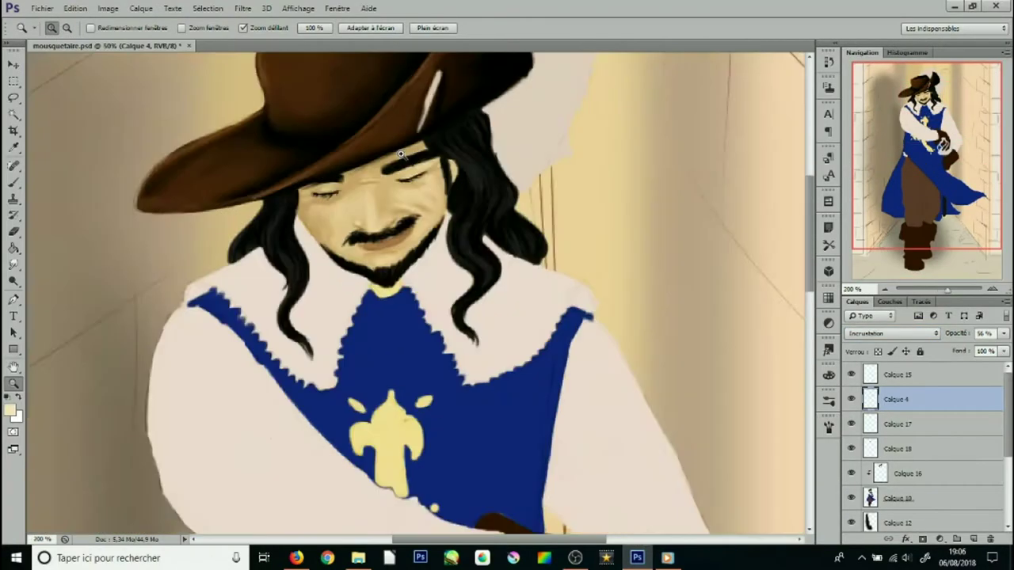
{"action": "left_click", "coordinate": [891, 333]}
Toggle the face shading layer off and on to compare, then target the base colour layer
{"action": "left_click", "coordinate": [887, 11]}
{"action": "left_click", "coordinate": [852, 399]}
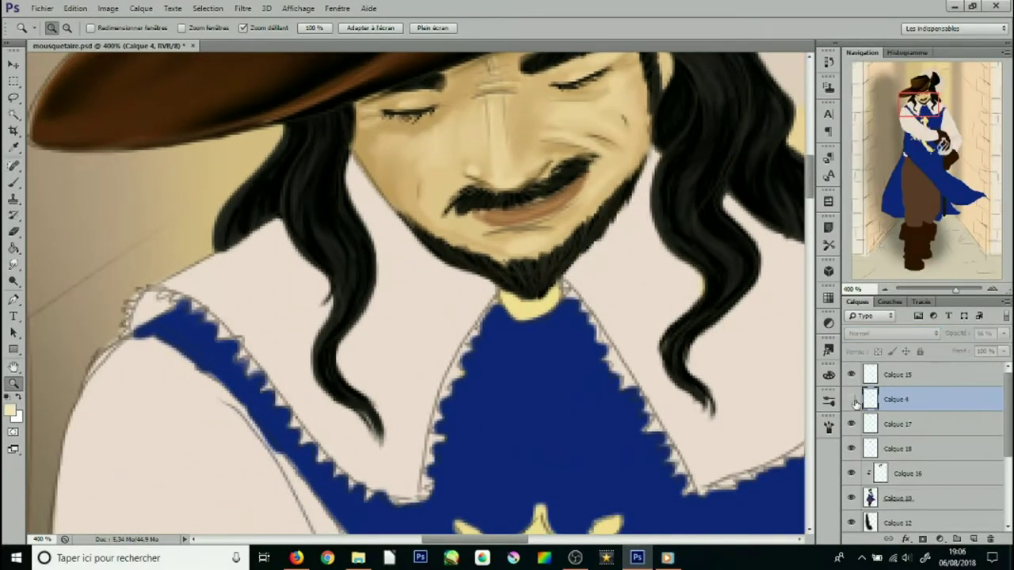
{"action": "left_click", "coordinate": [851, 399]}
{"action": "left_click", "coordinate": [932, 498]}
{"action": "key", "text": "w"}
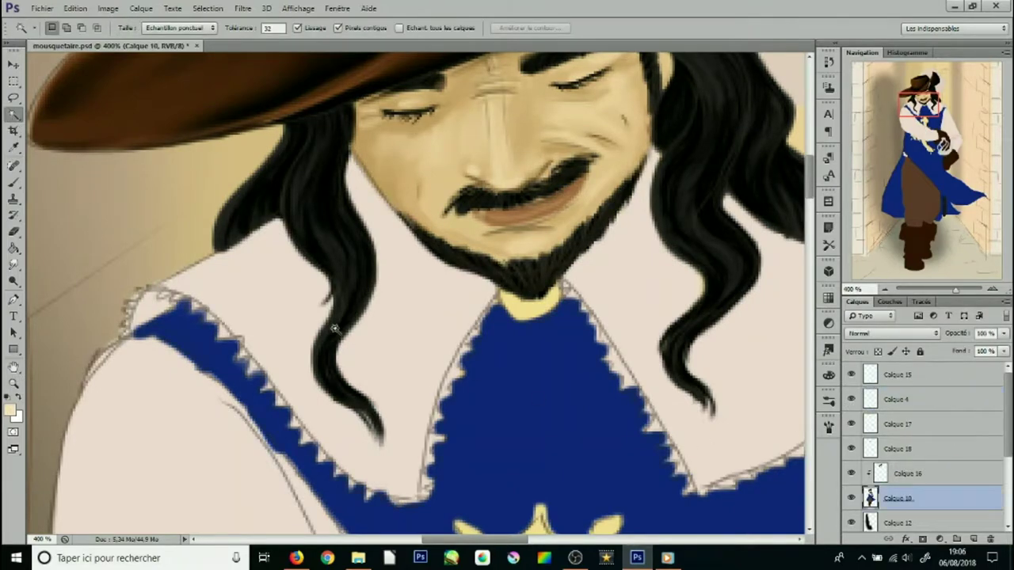
Sample the collar's light beige and set a small soft brush on Calque 16
{"action": "key", "text": "m"}
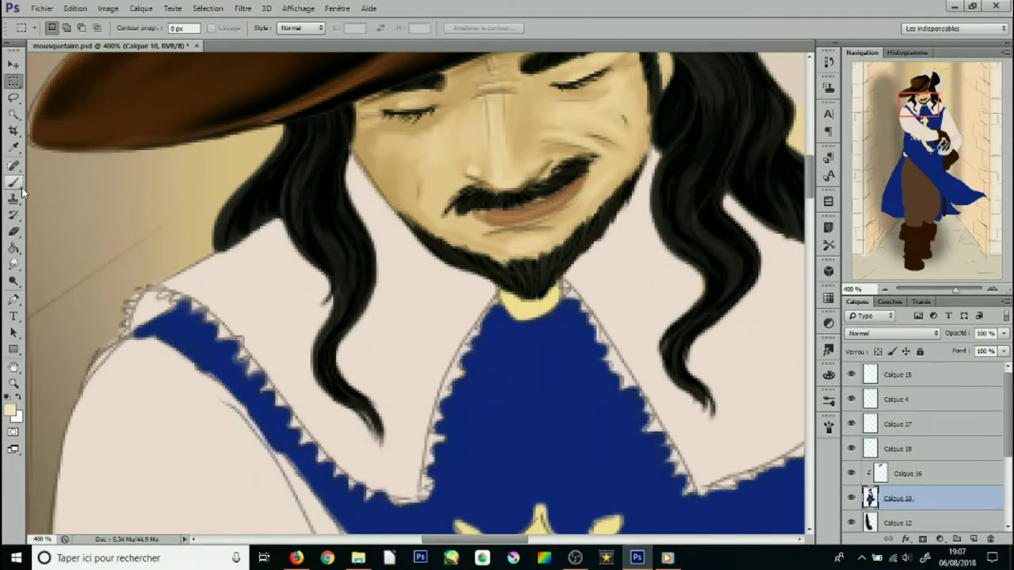
{"action": "left_click", "coordinate": [13, 147]}
{"action": "left_click", "coordinate": [245, 280]}
{"action": "left_click", "coordinate": [9, 410]}
{"action": "left_click", "coordinate": [895, 116]}
{"action": "left_click", "coordinate": [932, 479]}
{"action": "key", "text": "b"}
{"action": "left_click", "coordinate": [59, 28]}
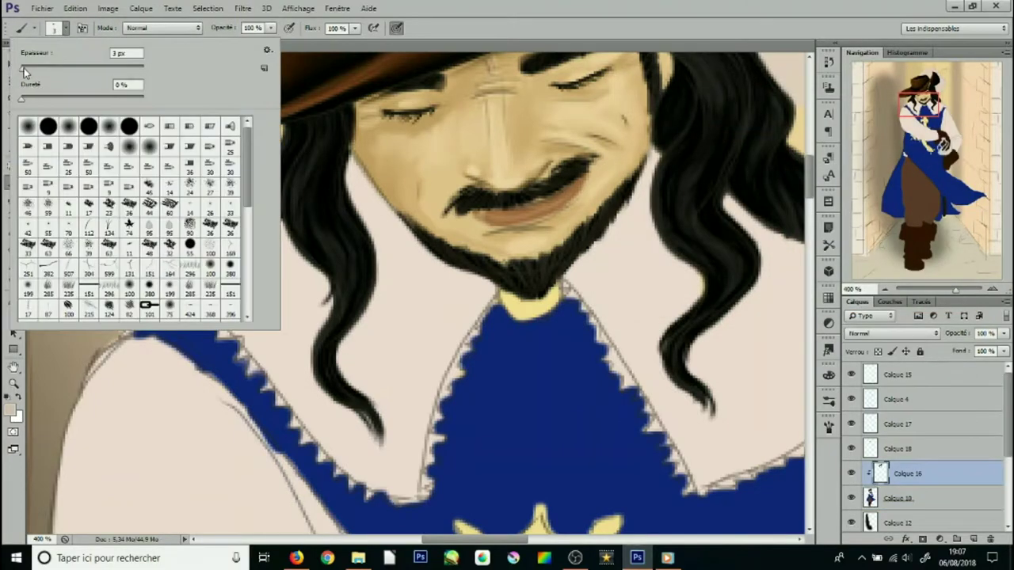
{"action": "left_click", "coordinate": [355, 168]}
Paint grey shadow strokes across both flaps of the collar
{"action": "left_click_drag", "start_coordinate": [364, 179], "coordinate": [394, 423]}
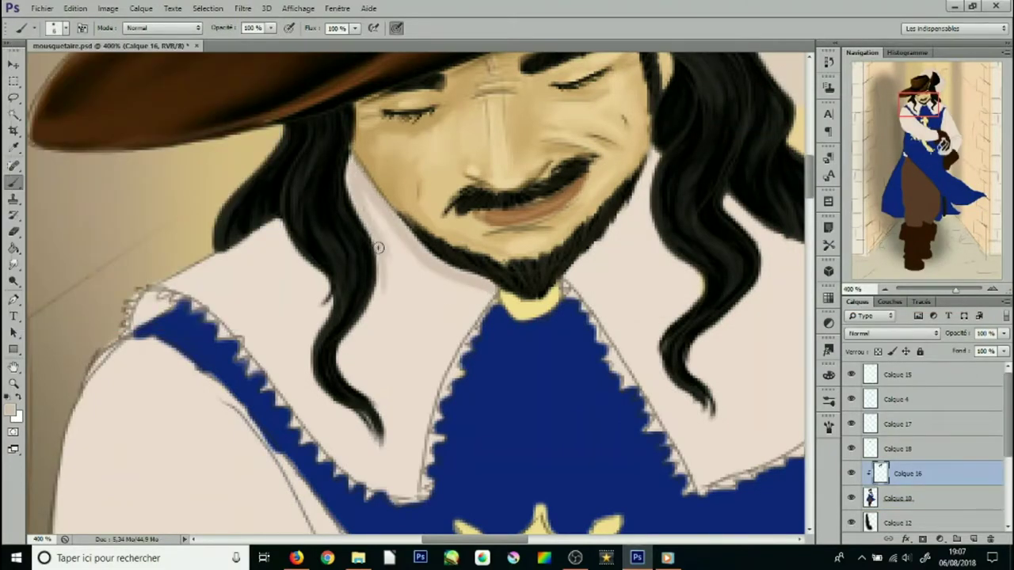
{"action": "left_click_drag", "start_coordinate": [373, 200], "coordinate": [400, 333]}
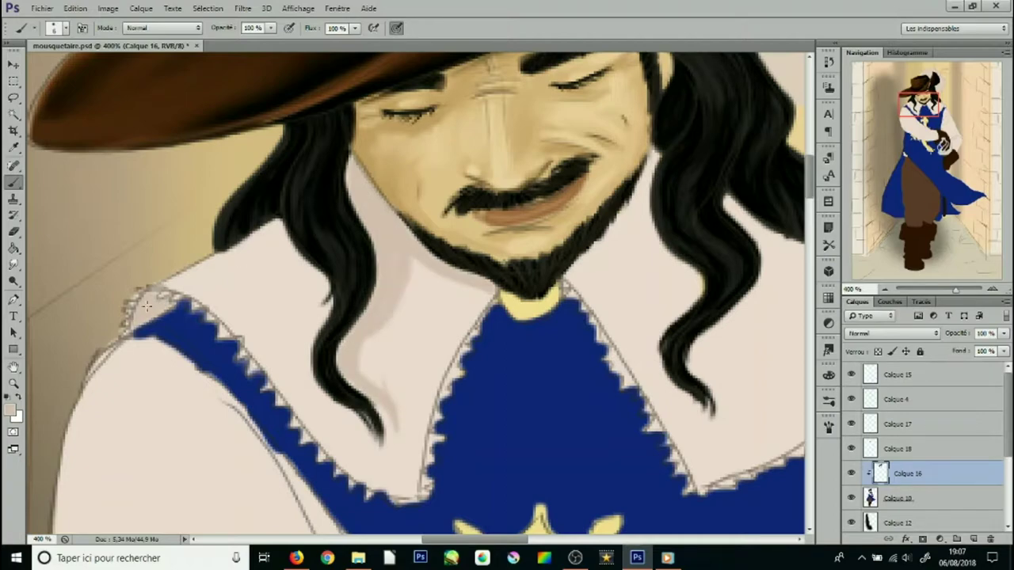
{"action": "left_click_drag", "start_coordinate": [212, 272], "coordinate": [208, 296]}
{"action": "left_click_drag", "start_coordinate": [238, 253], "coordinate": [277, 286]}
{"action": "mouse_move", "coordinate": [645, 170]}
{"action": "left_mouse_down"}
{"action": "mouse_move", "coordinate": [586, 277]}
{"action": "mouse_move", "coordinate": [634, 207]}
{"action": "mouse_move", "coordinate": [693, 312]}
{"action": "left_mouse_up"}
{"action": "left_click_drag", "start_coordinate": [753, 213], "coordinate": [709, 396]}
{"action": "mouse_move", "coordinate": [772, 238]}
{"action": "left_mouse_down"}
{"action": "mouse_move", "coordinate": [517, 225]}
{"action": "mouse_move", "coordinate": [625, 279]}
{"action": "mouse_move", "coordinate": [664, 331]}
{"action": "left_mouse_up"}
{"action": "mouse_move", "coordinate": [602, 312]}
{"action": "left_mouse_down"}
{"action": "mouse_move", "coordinate": [519, 312]}
{"action": "mouse_move", "coordinate": [467, 378]}
{"action": "mouse_move", "coordinate": [365, 301]}
{"action": "left_mouse_up"}
Paint white highlights over the left and right collar flaps
{"action": "key", "text": "x"}
{"action": "left_click_drag", "start_coordinate": [135, 282], "coordinate": [235, 230]}
{"action": "left_click_drag", "start_coordinate": [198, 317], "coordinate": [254, 396]}
{"action": "left_click_drag", "start_coordinate": [229, 296], "coordinate": [269, 380]}
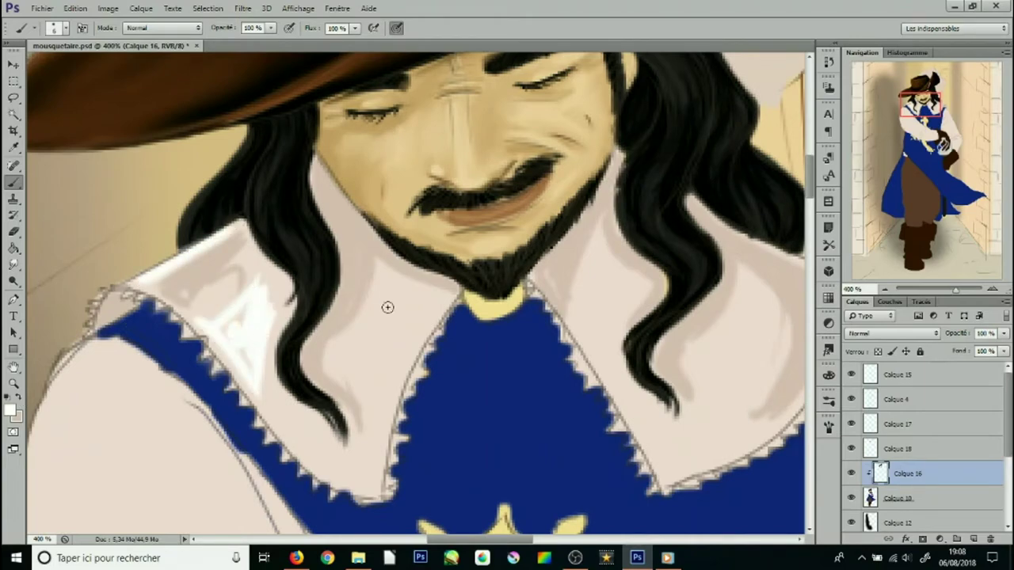
{"action": "mouse_move", "coordinate": [387, 307]}
{"action": "left_mouse_down"}
{"action": "mouse_move", "coordinate": [351, 464]}
{"action": "mouse_move", "coordinate": [368, 444]}
{"action": "left_mouse_up"}
{"action": "left_click_drag", "start_coordinate": [570, 325], "coordinate": [634, 440]}
{"action": "left_click_drag", "start_coordinate": [602, 364], "coordinate": [697, 472]}
{"action": "left_click_drag", "start_coordinate": [752, 293], "coordinate": [705, 419]}
{"action": "mouse_move", "coordinate": [586, 251]}
{"action": "left_mouse_down"}
{"action": "mouse_move", "coordinate": [594, 334]}
{"action": "mouse_move", "coordinate": [665, 443]}
{"action": "left_mouse_up"}
{"action": "mouse_move", "coordinate": [757, 388]}
{"action": "left_mouse_down"}
{"action": "mouse_move", "coordinate": [441, 420]}
{"action": "mouse_move", "coordinate": [412, 499]}
{"action": "left_mouse_up"}
{"action": "left_click_drag", "start_coordinate": [554, 336], "coordinate": [507, 427]}
{"action": "left_click_drag", "start_coordinate": [412, 273], "coordinate": [553, 334]}
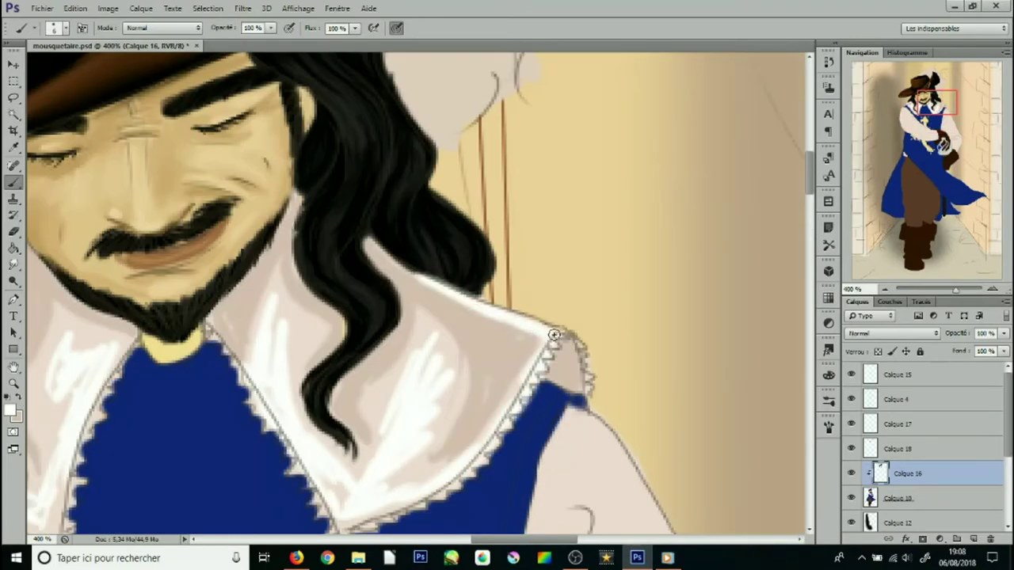
{"action": "left_click_drag", "start_coordinate": [269, 333], "coordinate": [553, 334]}
Sample a beige tone and shade the collar edges and left shoulder in beige-grey
{"action": "key", "text": "i"}
{"action": "left_click", "coordinate": [10, 410]}
{"action": "key", "text": "Escape"}
{"action": "left_click", "coordinate": [13, 181]}
{"action": "mouse_move", "coordinate": [289, 196]}
{"action": "left_mouse_down"}
{"action": "mouse_move", "coordinate": [317, 253]}
{"action": "mouse_move", "coordinate": [400, 308]}
{"action": "left_mouse_up"}
{"action": "left_click_drag", "start_coordinate": [586, 181], "coordinate": [523, 308]}
{"action": "mouse_move", "coordinate": [657, 221]}
{"action": "left_mouse_down"}
{"action": "mouse_move", "coordinate": [682, 257]}
{"action": "mouse_move", "coordinate": [634, 412]}
{"action": "left_mouse_up"}
{"action": "mouse_move", "coordinate": [711, 283]}
{"action": "left_mouse_down"}
{"action": "mouse_move", "coordinate": [532, 140]}
{"action": "mouse_move", "coordinate": [586, 285]}
{"action": "left_mouse_up"}
{"action": "left_click_drag", "start_coordinate": [79, 230], "coordinate": [413, 294]}
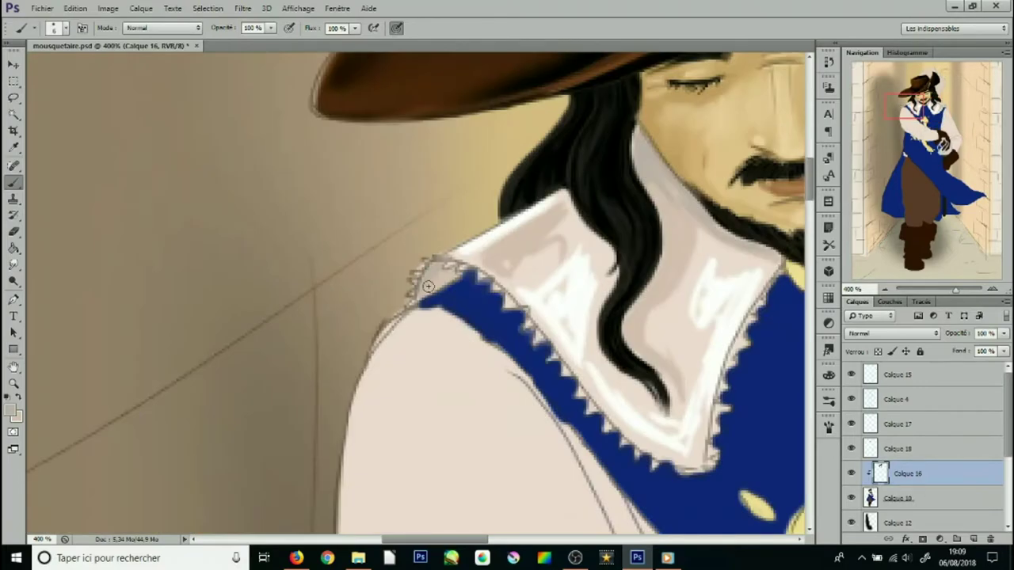
{"action": "left_click_drag", "start_coordinate": [571, 204], "coordinate": [263, 220]}
Blend the collar shading with a size-16 Smudge brush and zoom out to the whole illustration
{"action": "key", "text": "r"}
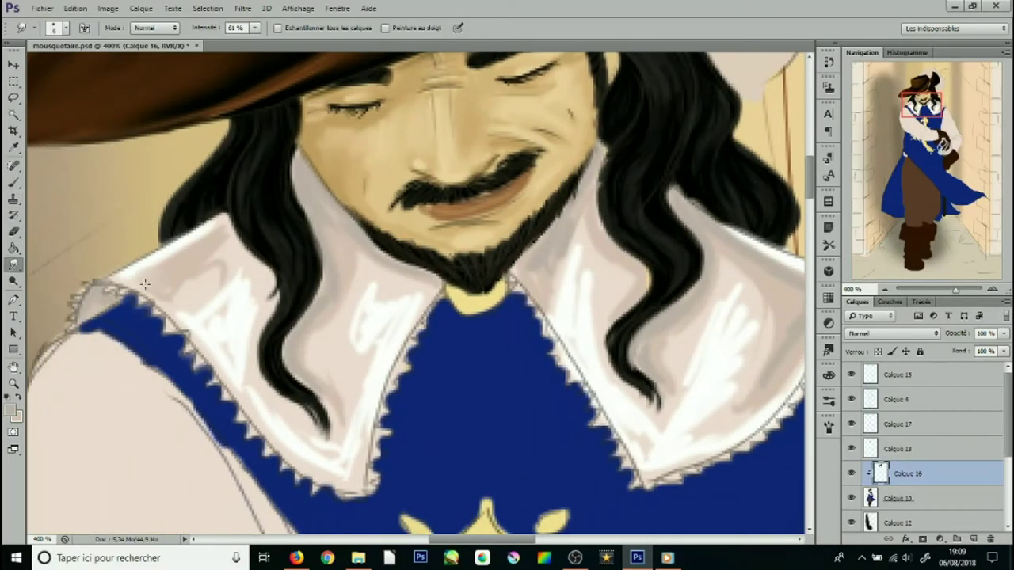
{"action": "left_click", "coordinate": [60, 28]}
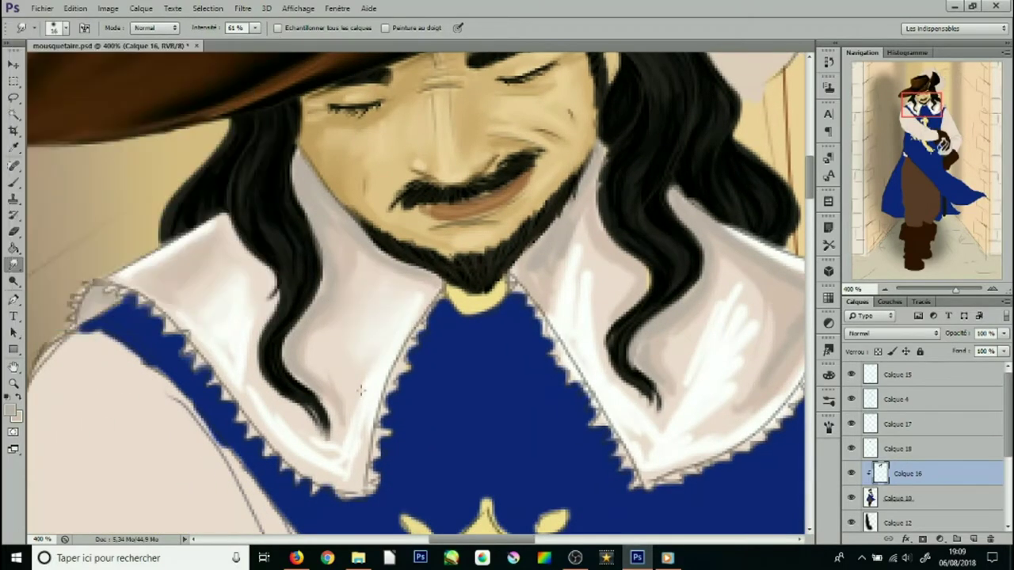
{"action": "left_click_drag", "start_coordinate": [381, 285], "coordinate": [362, 389]}
{"action": "left_click_drag", "start_coordinate": [351, 261], "coordinate": [404, 301]}
{"action": "mouse_move", "coordinate": [218, 311]}
{"action": "left_mouse_down"}
{"action": "mouse_move", "coordinate": [246, 396]}
{"action": "mouse_move", "coordinate": [341, 467]}
{"action": "left_mouse_up"}
{"action": "mouse_move", "coordinate": [572, 225]}
{"action": "left_mouse_down"}
{"action": "mouse_move", "coordinate": [566, 273]}
{"action": "mouse_move", "coordinate": [712, 397]}
{"action": "mouse_move", "coordinate": [753, 296]}
{"action": "mouse_move", "coordinate": [570, 348]}
{"action": "left_mouse_up"}
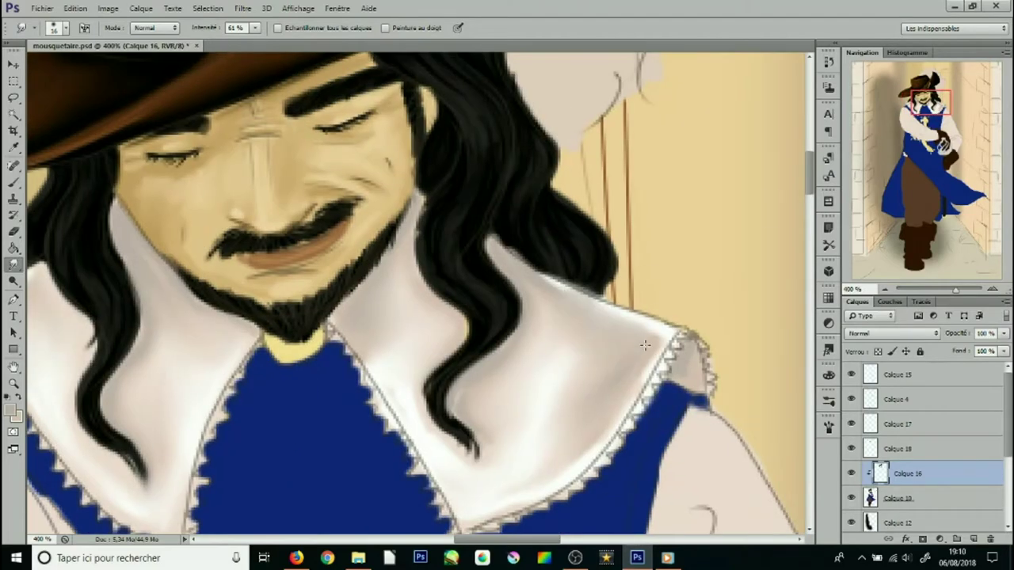
{"action": "key", "text": "z"}
{"action": "key", "text": "ctrl+minus"}
{"action": "key", "text": "ctrl+minus"}
{"action": "key", "text": "ctrl+minus"}
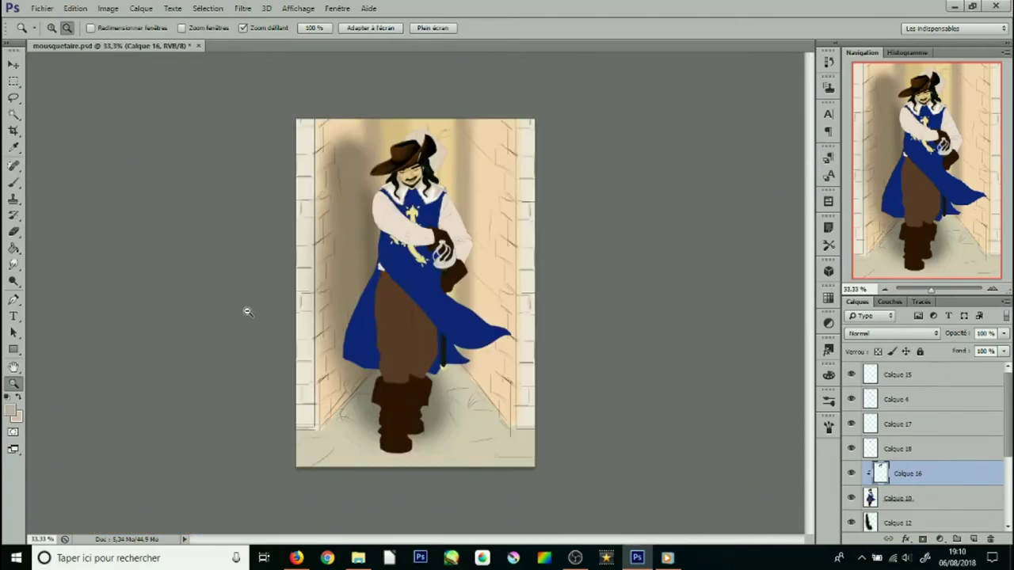
On new layers, paint soft black shadow on the right and white light on the left with a 391 px brush
{"action": "left_click", "coordinate": [974, 539]}
{"action": "left_click", "coordinate": [973, 538]}
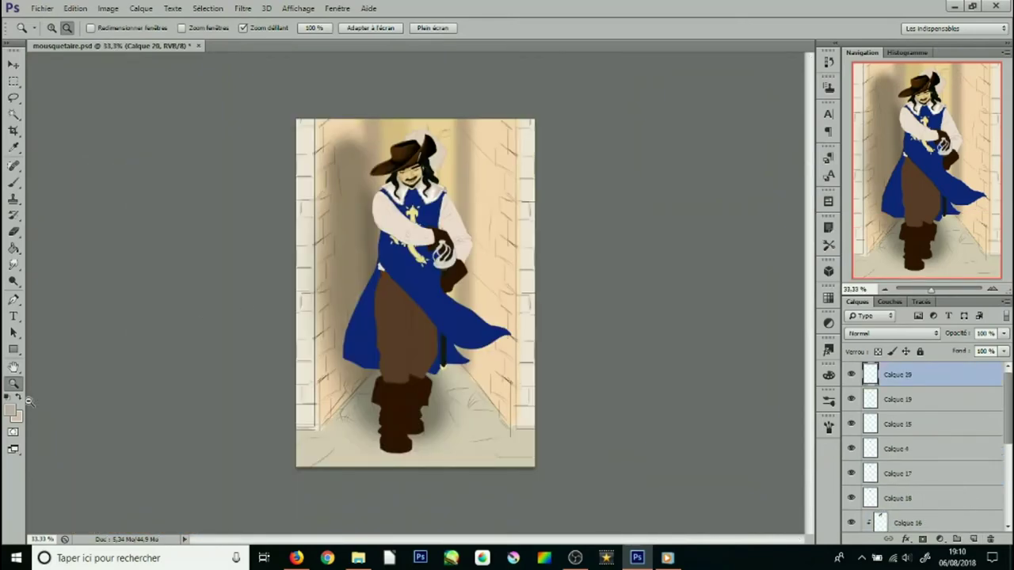
{"action": "key", "text": "b"}
{"action": "left_click", "coordinate": [55, 27]}
{"action": "type", "text": "391"}
{"action": "key", "text": "Return"}
{"action": "left_click_drag", "start_coordinate": [402, 106], "coordinate": [507, 443]}
{"action": "left_click_drag", "start_coordinate": [356, 126], "coordinate": [316, 443]}
{"action": "key", "text": "ctrl+z"}
{"action": "left_click", "coordinate": [18, 400]}
{"action": "left_click_drag", "start_coordinate": [349, 122], "coordinate": [329, 444]}
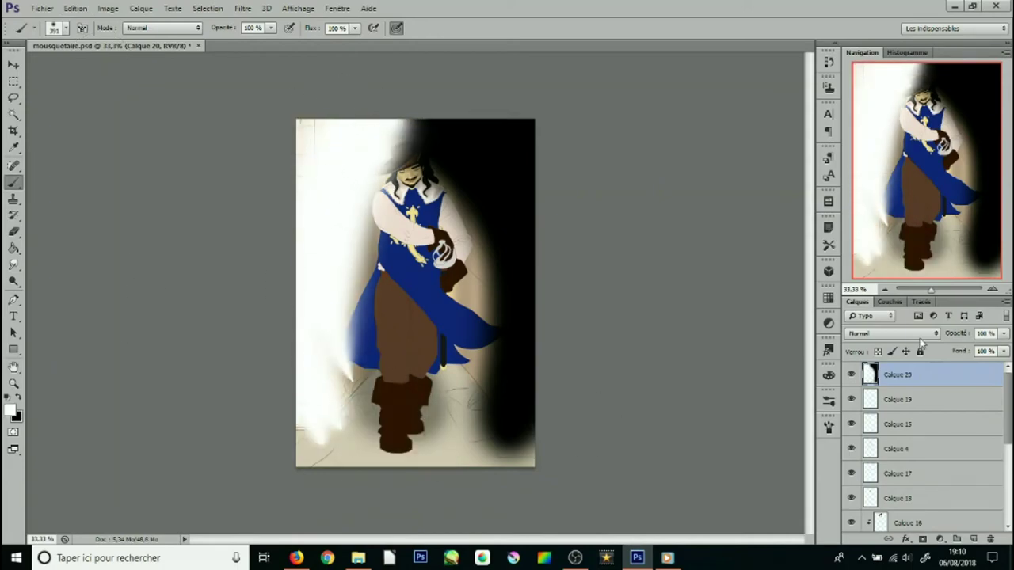
Set the light layer to Soft Light at 68% opacity and hide it
{"action": "left_click", "coordinate": [891, 332]}
{"action": "left_click", "coordinate": [879, 180]}
{"action": "left_click", "coordinate": [1003, 332]}
{"action": "left_click_drag", "start_coordinate": [999, 349], "coordinate": [986, 354]}
{"action": "key", "text": "z"}
{"action": "left_click", "coordinate": [851, 374]}
{"action": "left_click", "coordinate": [389, 190]}
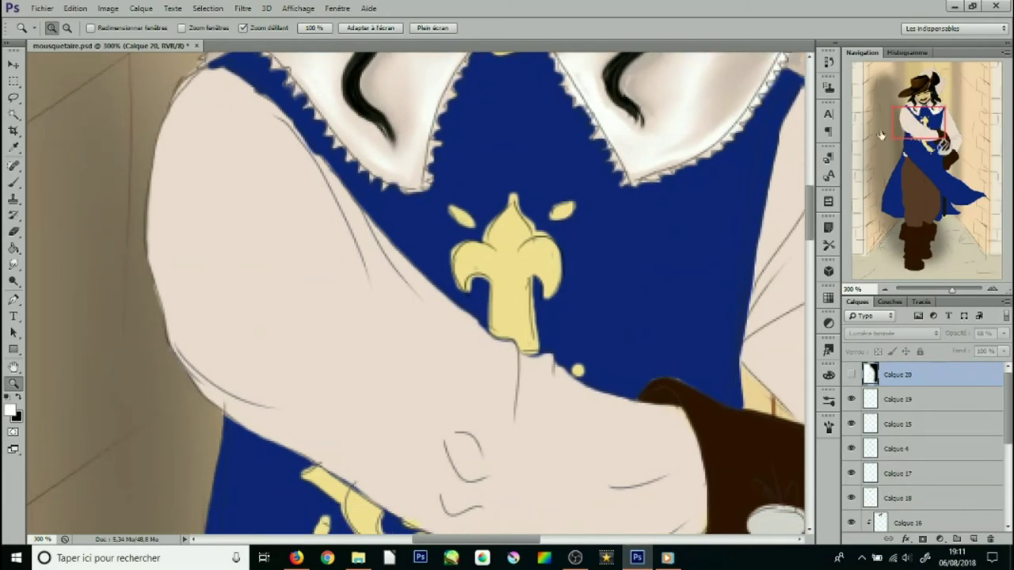
Pick a beige shading colour and an 8 px brush on Calque 16
{"action": "key", "text": "b"}
{"action": "left_click", "coordinate": [10, 409]}
{"action": "left_click", "coordinate": [189, 96]}
{"action": "key", "text": "Return"}
{"action": "left_click", "coordinate": [54, 28]}
{"action": "left_click_drag", "start_coordinate": [56, 69], "coordinate": [30, 75]}
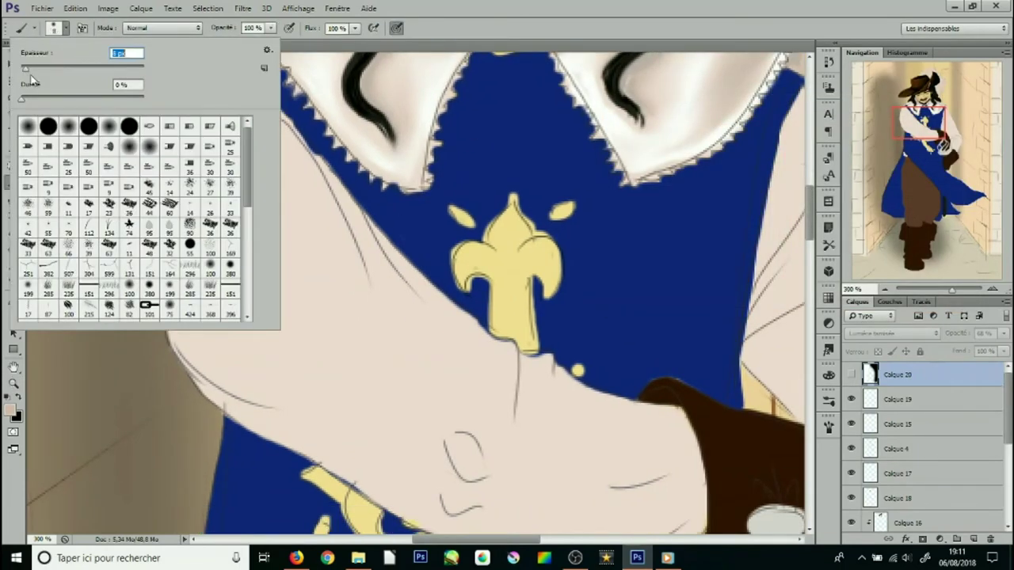
{"action": "left_click", "coordinate": [940, 516]}
Shade the arm's outline and add fold shading on the lower sleeve
{"action": "left_click_drag", "start_coordinate": [258, 91], "coordinate": [677, 475]}
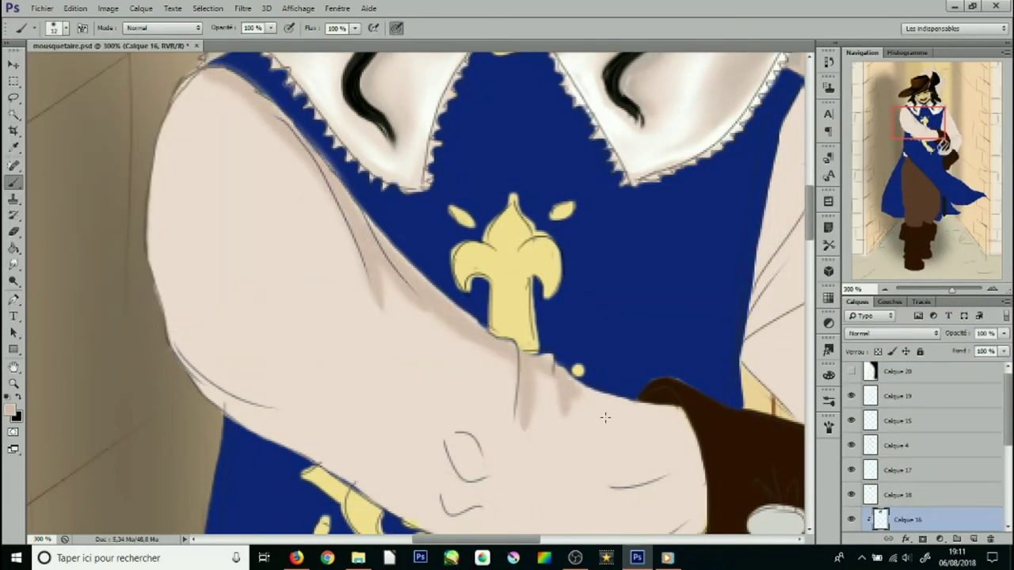
{"action": "scroll", "coordinate": [443, 287], "scroll_direction": "down", "scroll_amount": 3}
{"action": "left_click_drag", "start_coordinate": [444, 301], "coordinate": [555, 348]}
{"action": "left_click_drag", "start_coordinate": [554, 262], "coordinate": [681, 332]}
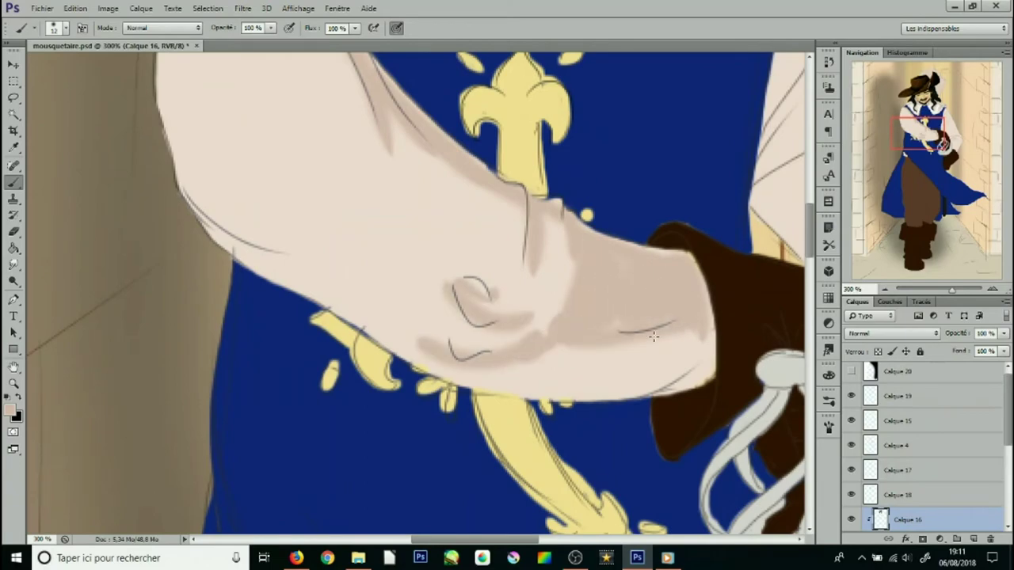
{"action": "left_click_drag", "start_coordinate": [546, 372], "coordinate": [701, 342]}
Shade the sleeve's inner edge down to the fold, then check the cuff and zoom out
{"action": "scroll", "coordinate": [238, 222], "scroll_direction": "up", "scroll_amount": 2}
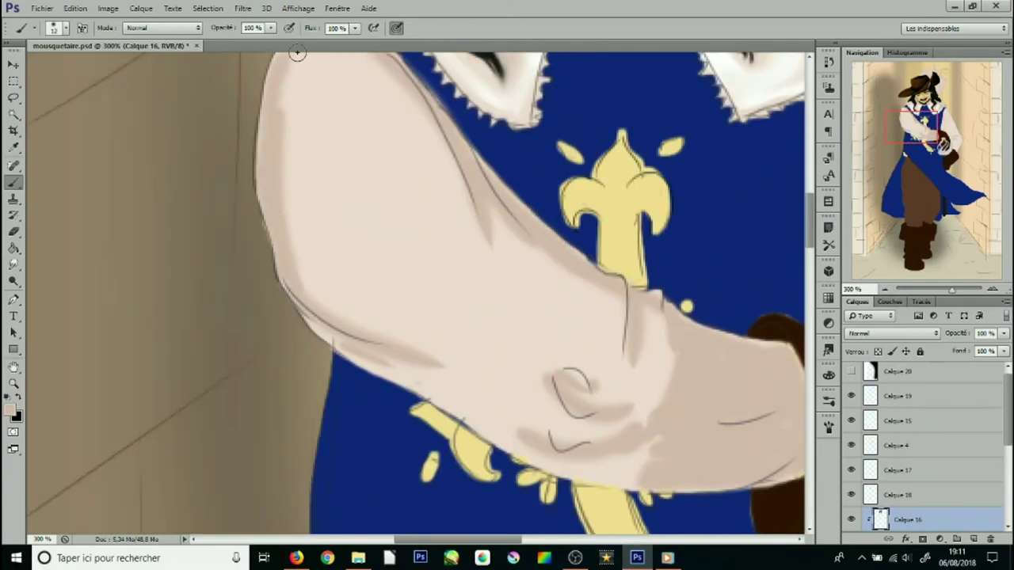
{"action": "scroll", "coordinate": [310, 132], "scroll_direction": "up", "scroll_amount": 2}
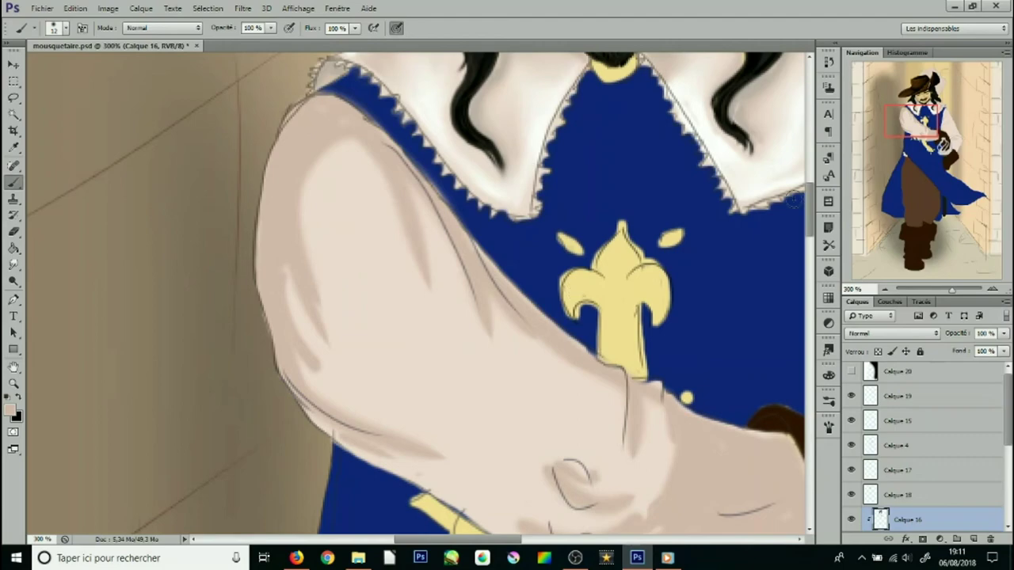
{"action": "scroll", "coordinate": [624, 131], "scroll_direction": "right", "scroll_amount": 4}
{"action": "mouse_move", "coordinate": [624, 131]}
{"action": "left_mouse_down"}
{"action": "mouse_move", "coordinate": [572, 307]}
{"action": "mouse_move", "coordinate": [657, 289]}
{"action": "left_mouse_up"}
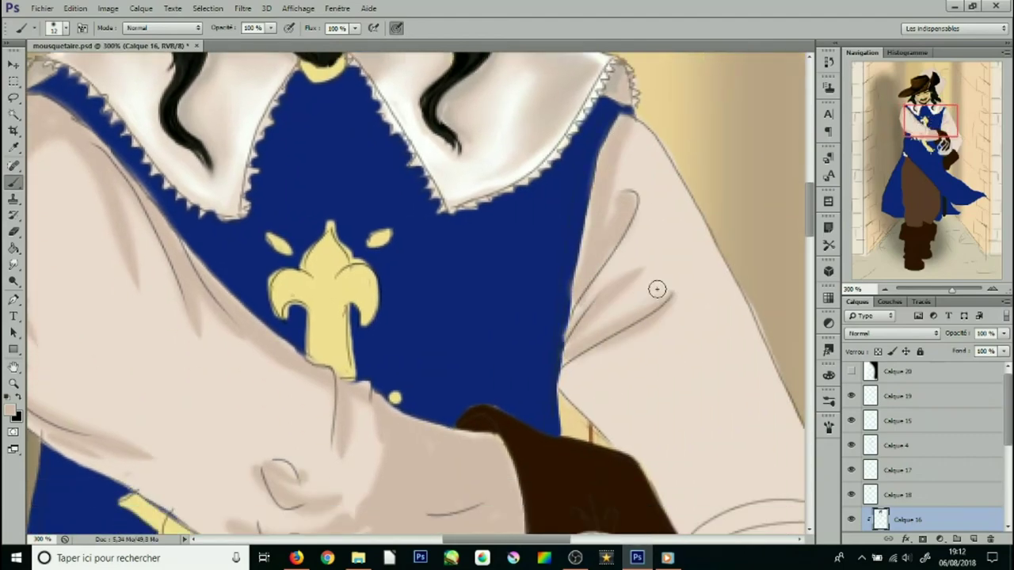
{"action": "scroll", "coordinate": [607, 298], "scroll_direction": "right", "scroll_amount": 2}
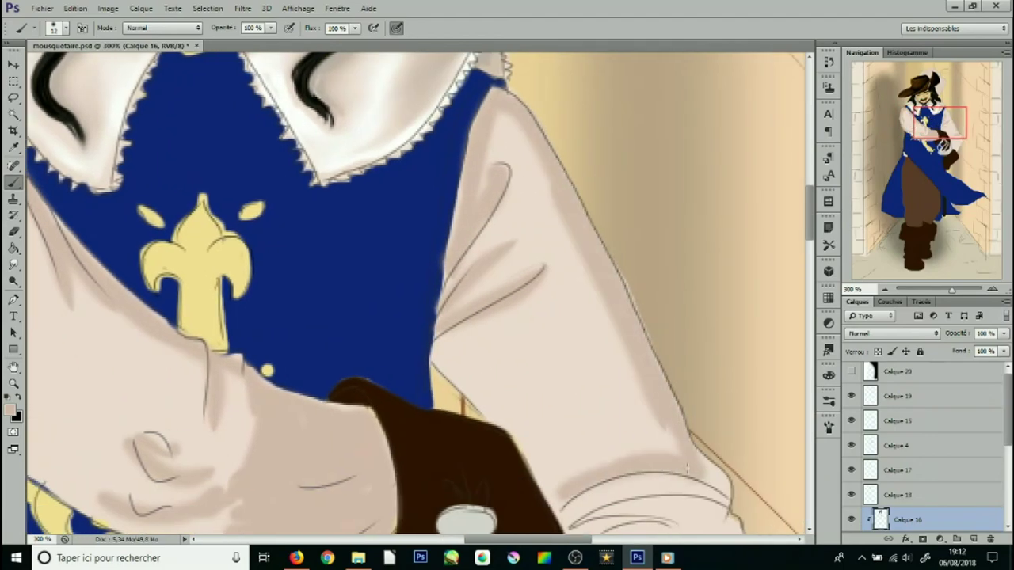
{"action": "mouse_move", "coordinate": [659, 408]}
{"action": "left_mouse_down"}
{"action": "mouse_move", "coordinate": [651, 306]}
{"action": "mouse_move", "coordinate": [612, 259]}
{"action": "left_mouse_up"}
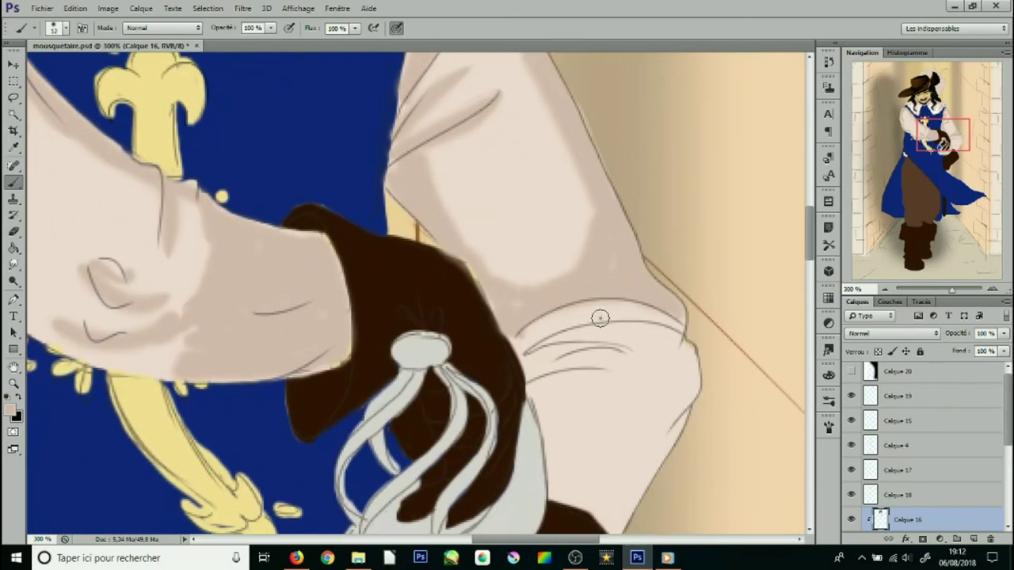
{"action": "scroll", "coordinate": [645, 481], "scroll_direction": "down", "scroll_amount": 1}
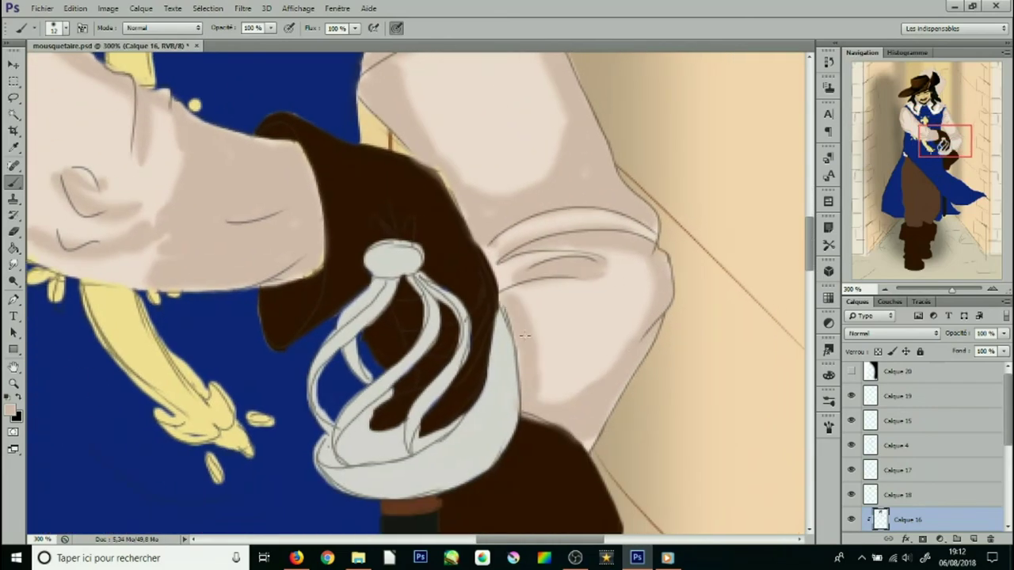
{"action": "scroll", "coordinate": [63, 228], "scroll_direction": "left", "scroll_amount": 3}
{"action": "key", "text": "z"}
{"action": "scroll", "coordinate": [176, 251], "scroll_direction": "down", "scroll_amount": 5}
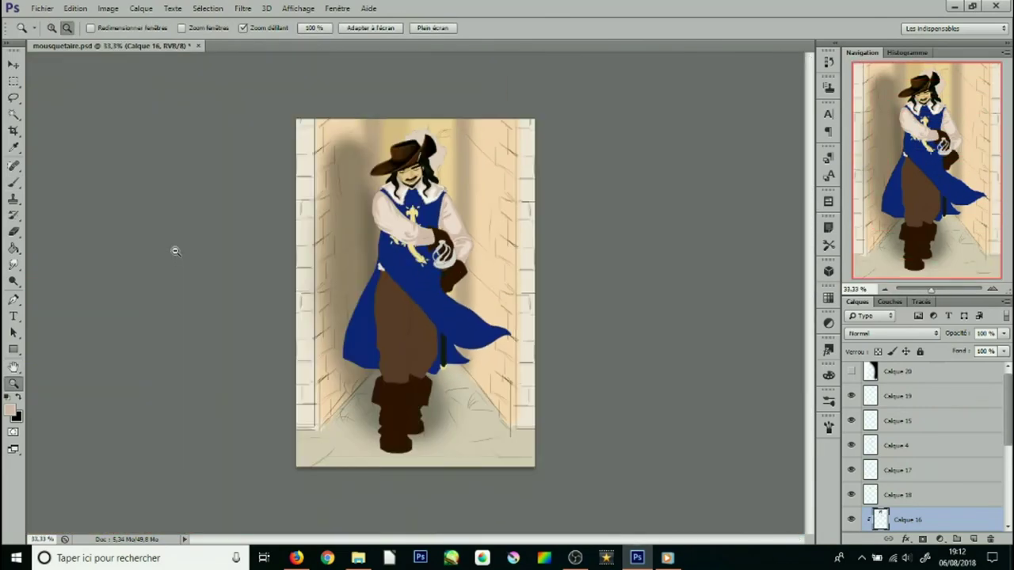